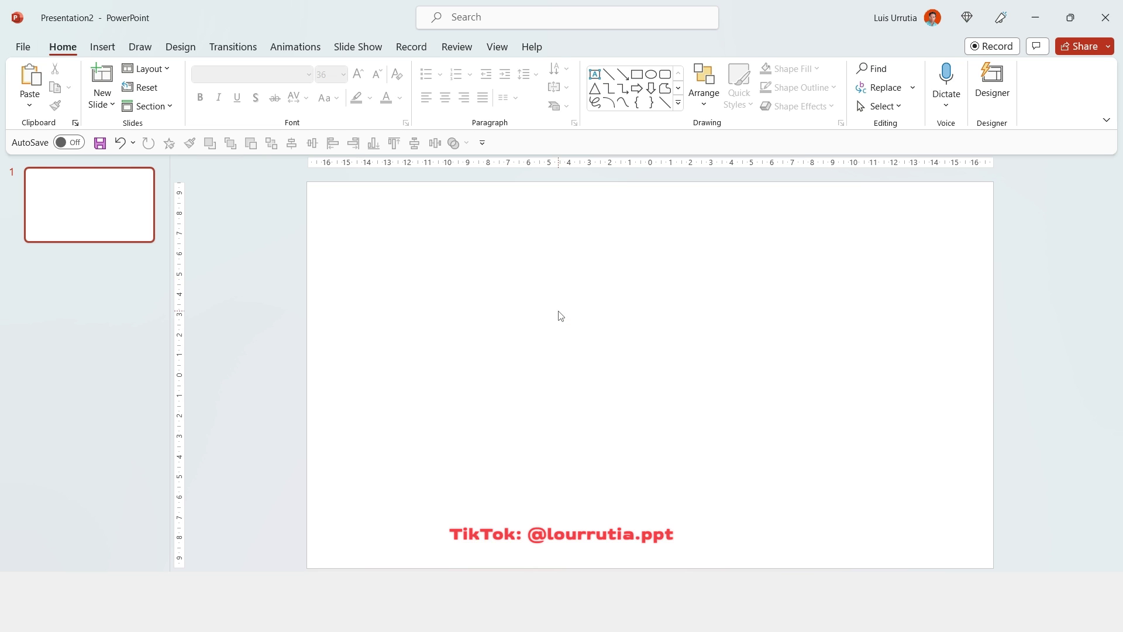
Add a vertical and a horizontal guide through the slide centre
right_click(560, 310)
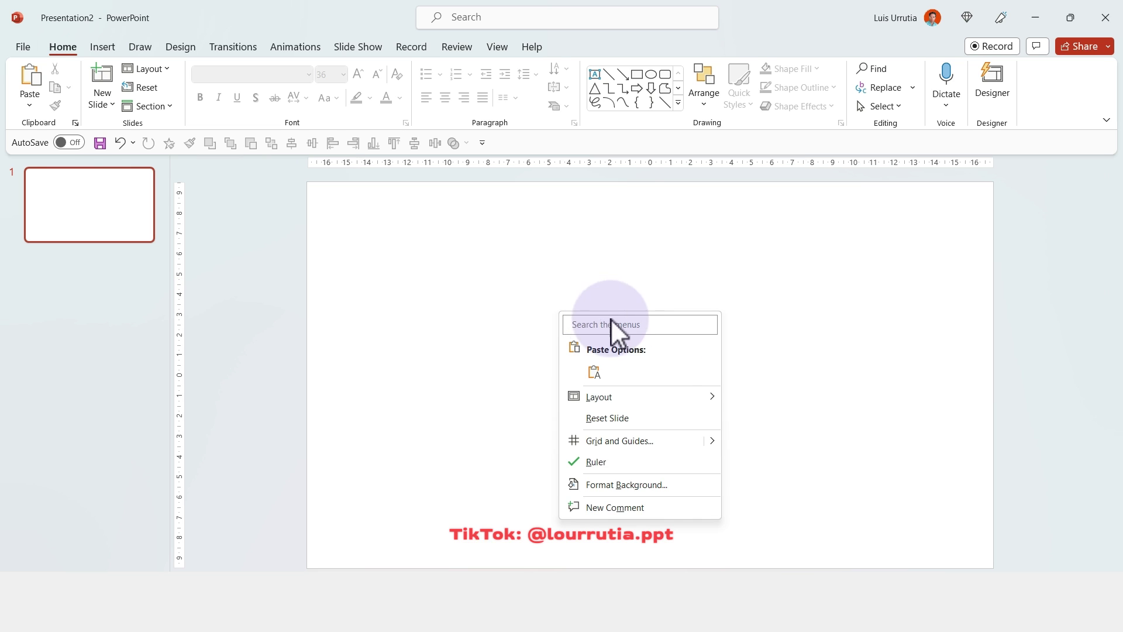
mouse_move(718, 447)
left_click(761, 441)
right_click(684, 338)
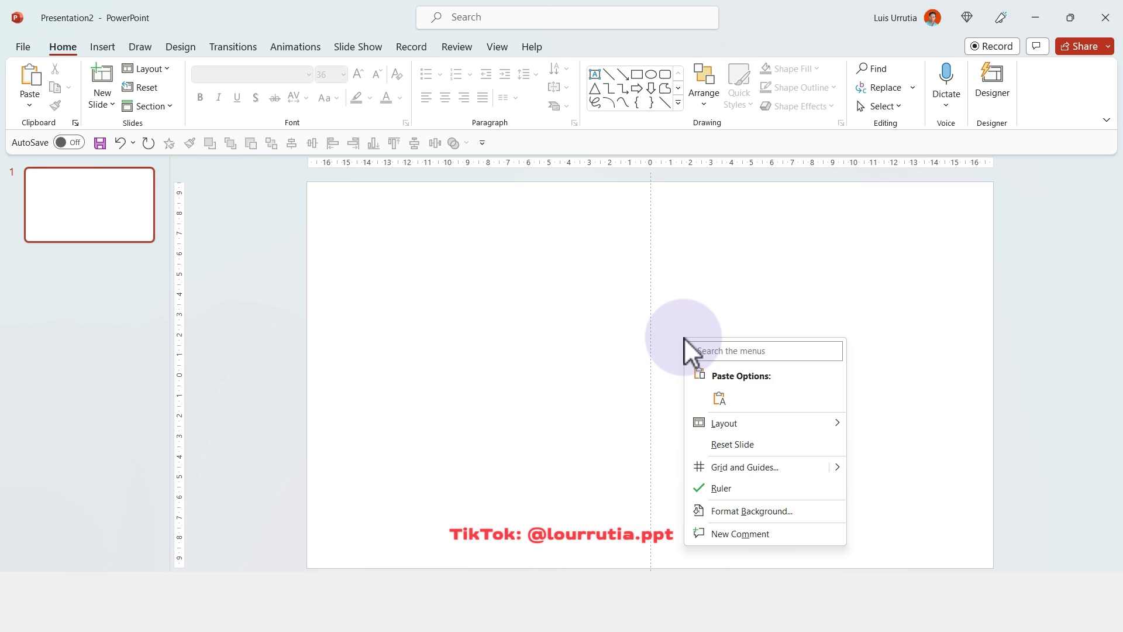
mouse_move(838, 466)
left_click(886, 489)
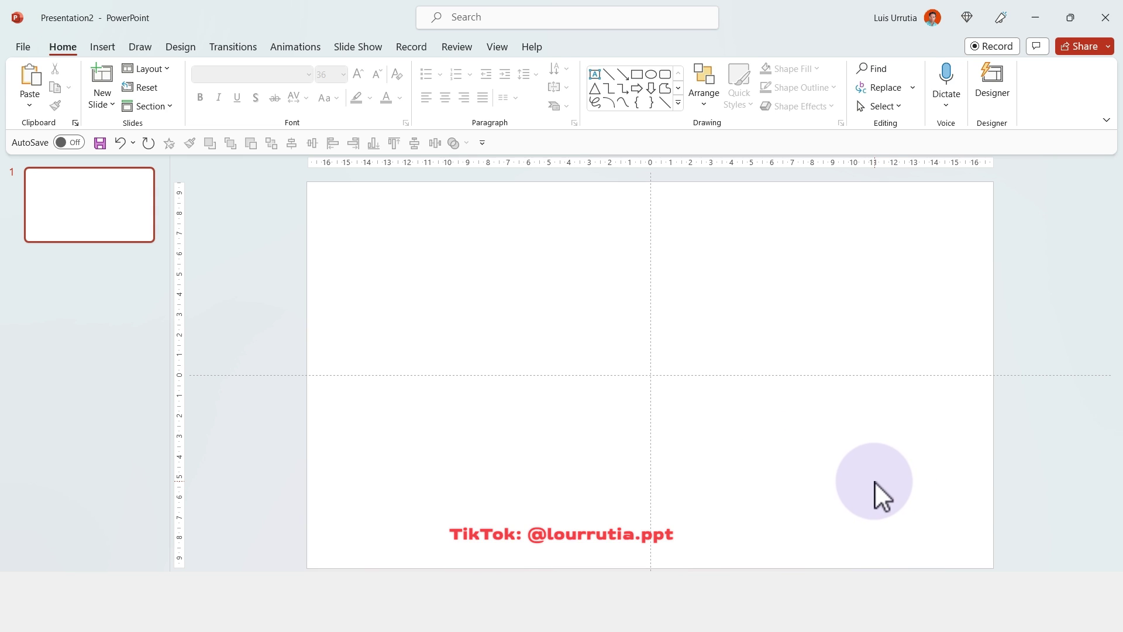
Give the slide background a diagonal black-to-red gradient fill with a stop at 55%
right_click(388, 207)
left_click(484, 383)
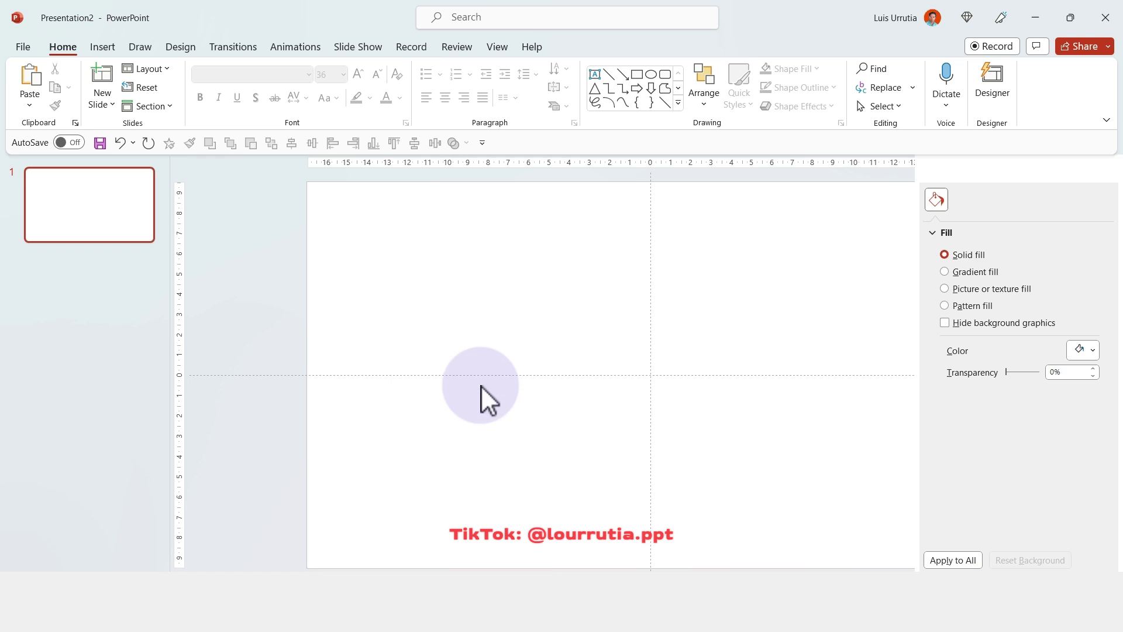
left_click(969, 273)
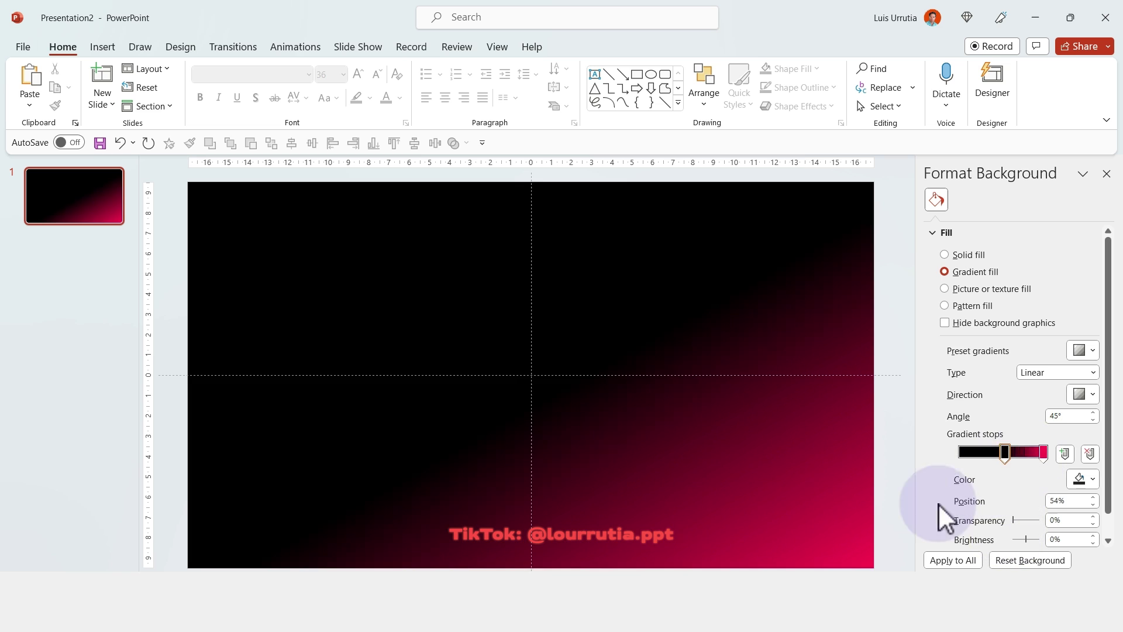
left_click(1081, 394)
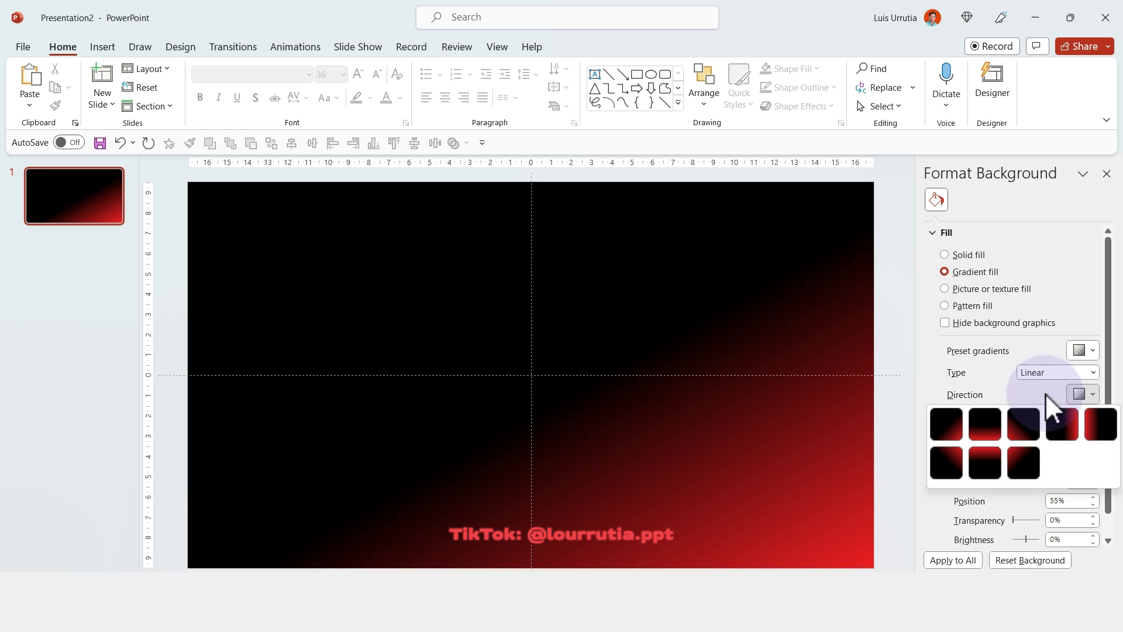
left_click(954, 444)
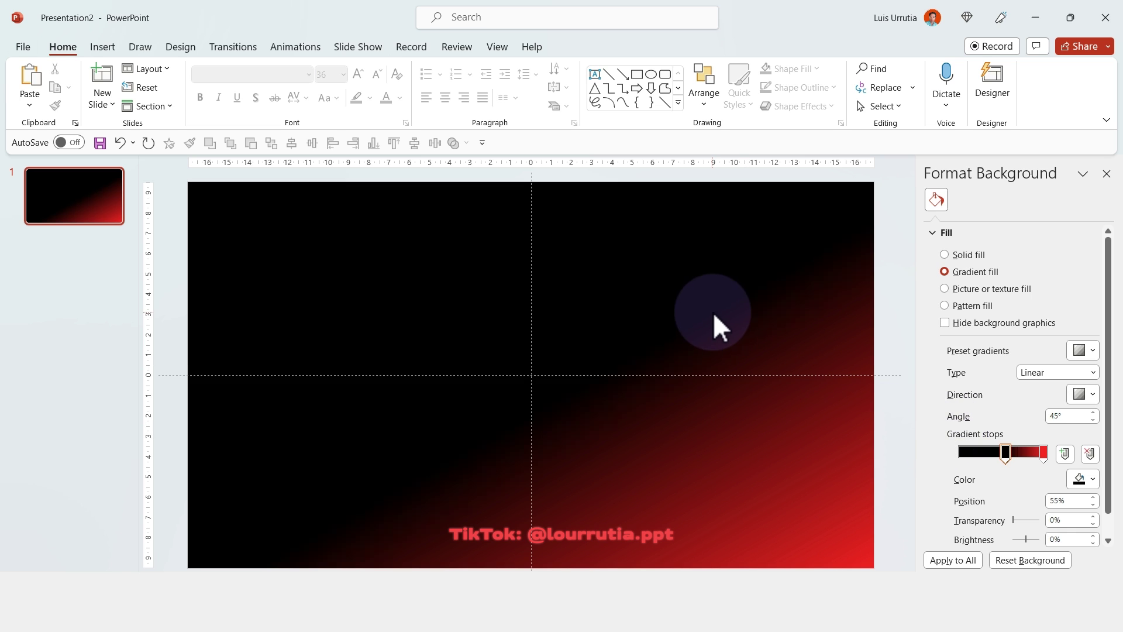
Draw a rounded square in the slide's lower-right area
left_click(664, 69)
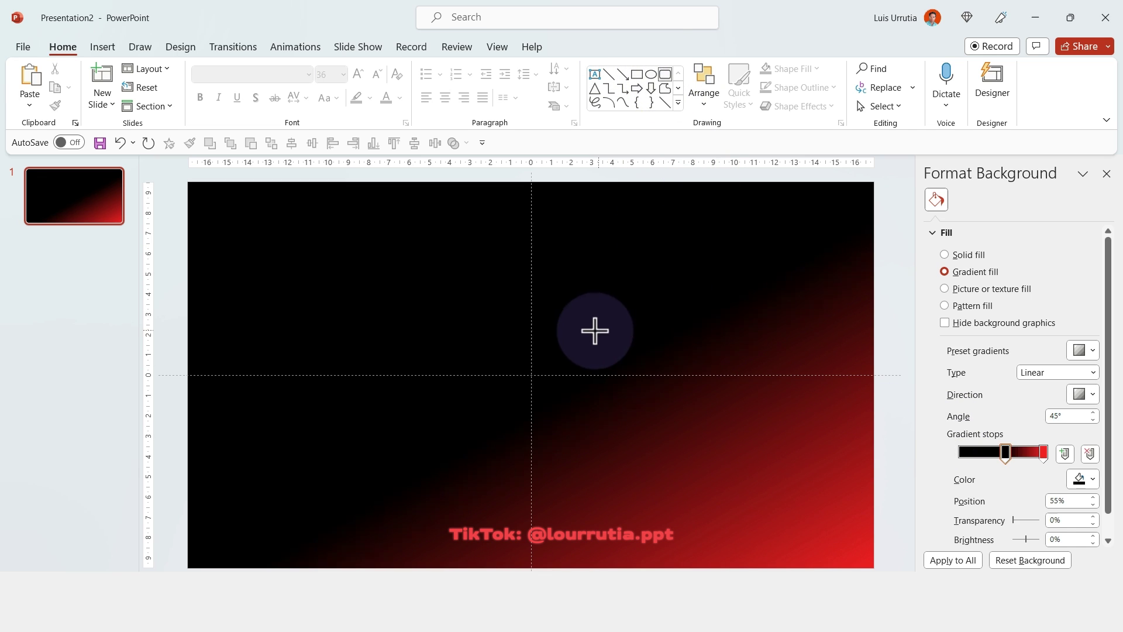
left_click_drag(593, 330, 827, 508)
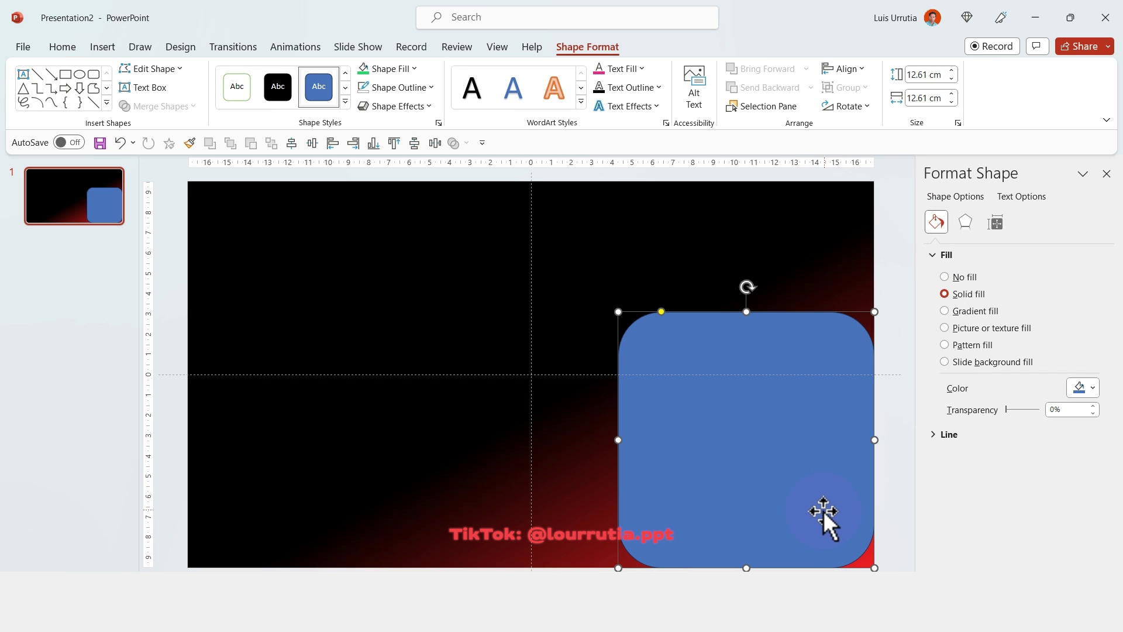
left_click_drag(669, 312, 648, 312)
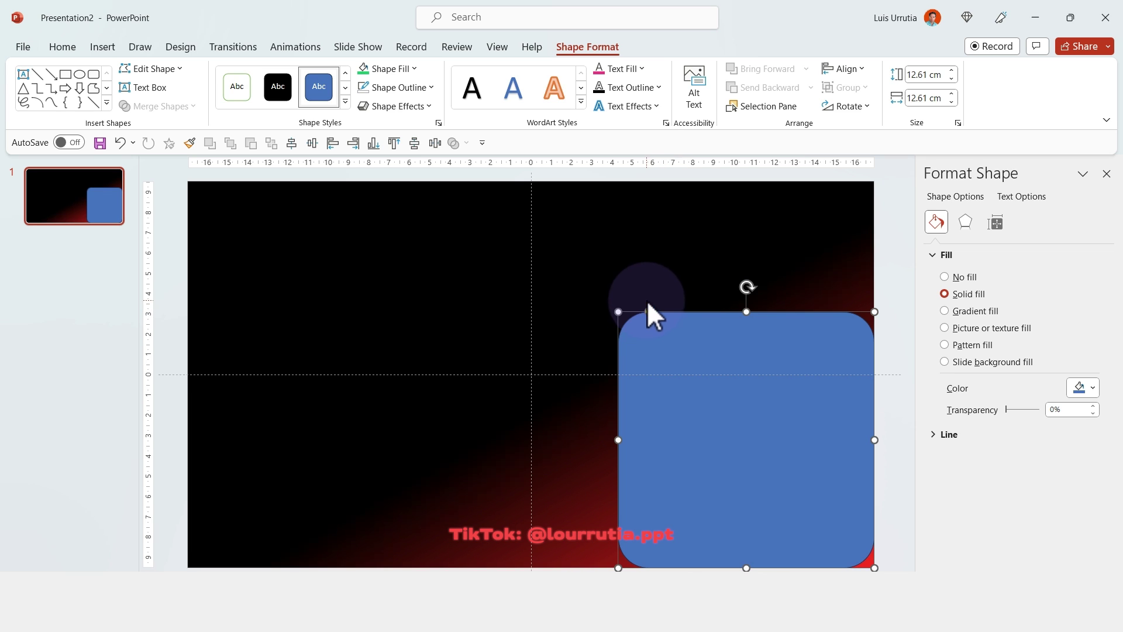
Remove the square's outline and fill it with the recent red
left_click(405, 85)
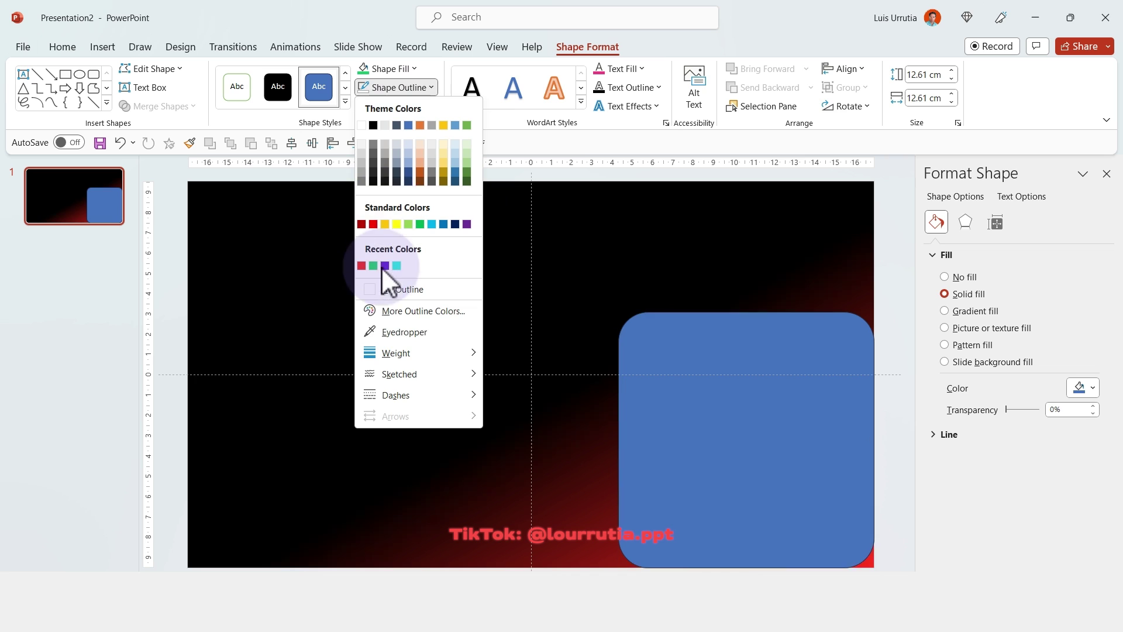
left_click(381, 287)
left_click(395, 68)
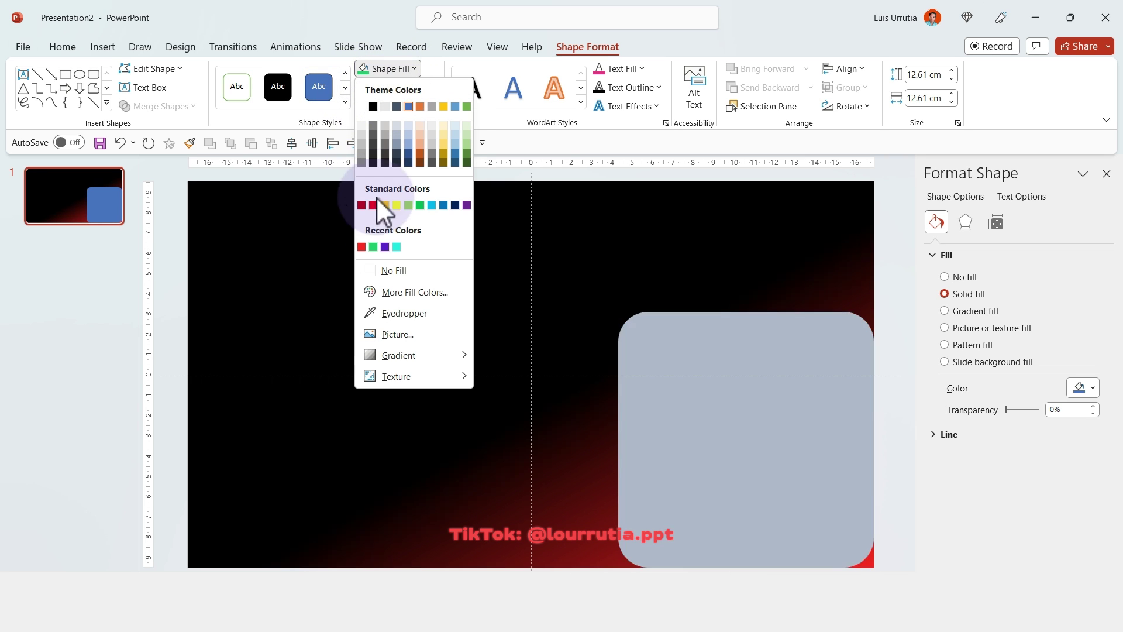
left_click(366, 248)
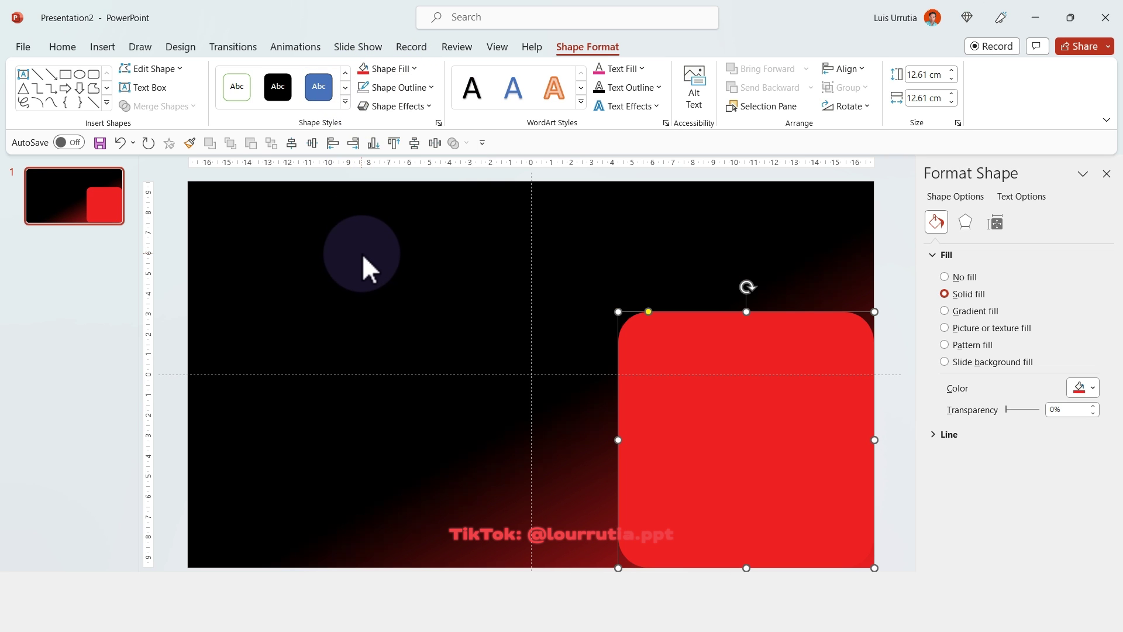
Type the letter S inside the red square and set it in Gotham Black
left_click(752, 429)
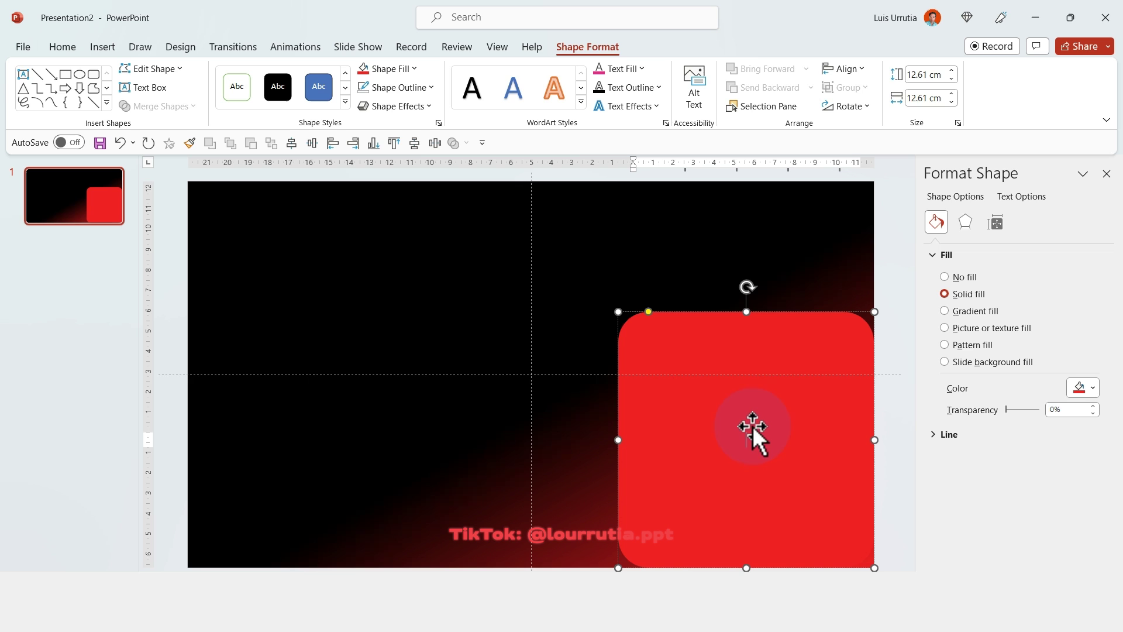
type("S")
key("ctrl+a")
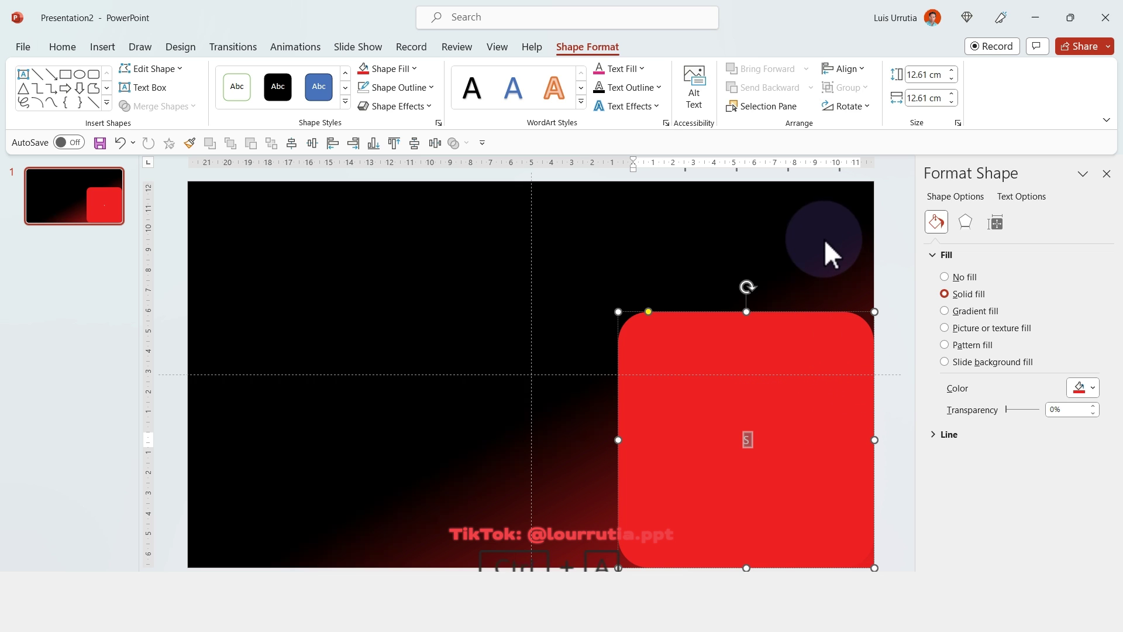
left_click(62, 46)
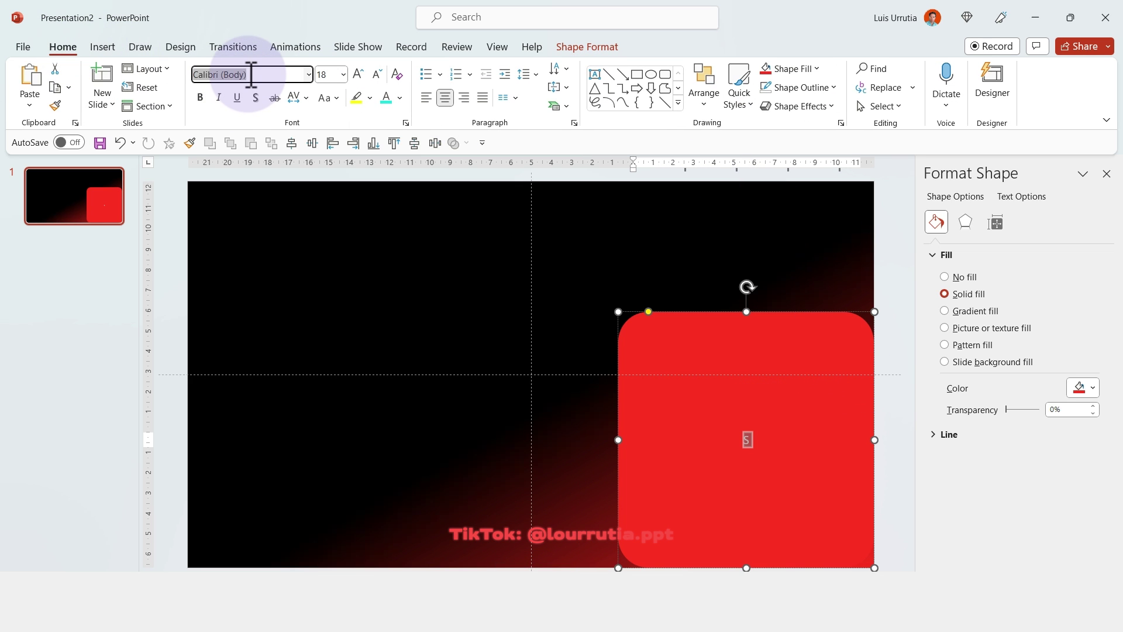
type("Gotham")
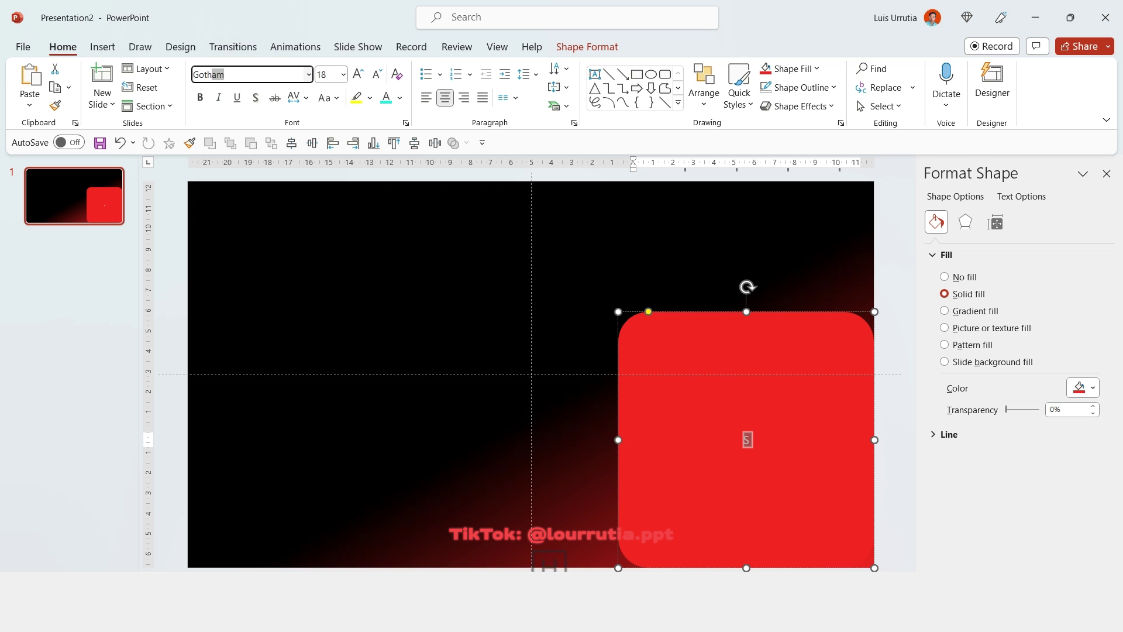
left_click(308, 74)
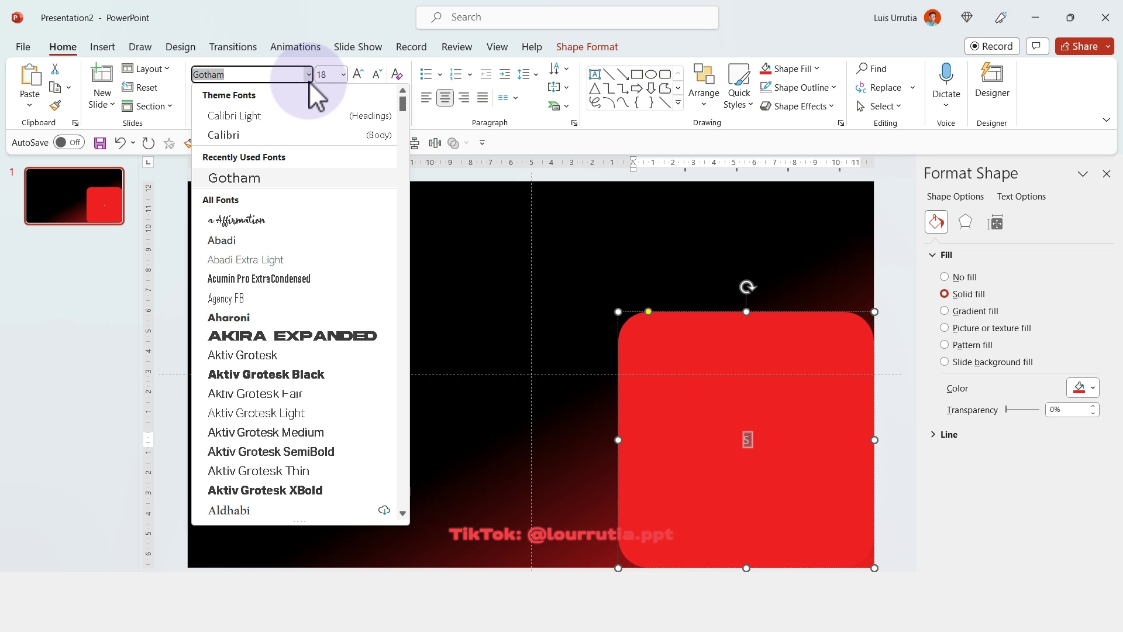
scroll(278, 198, "down", 15)
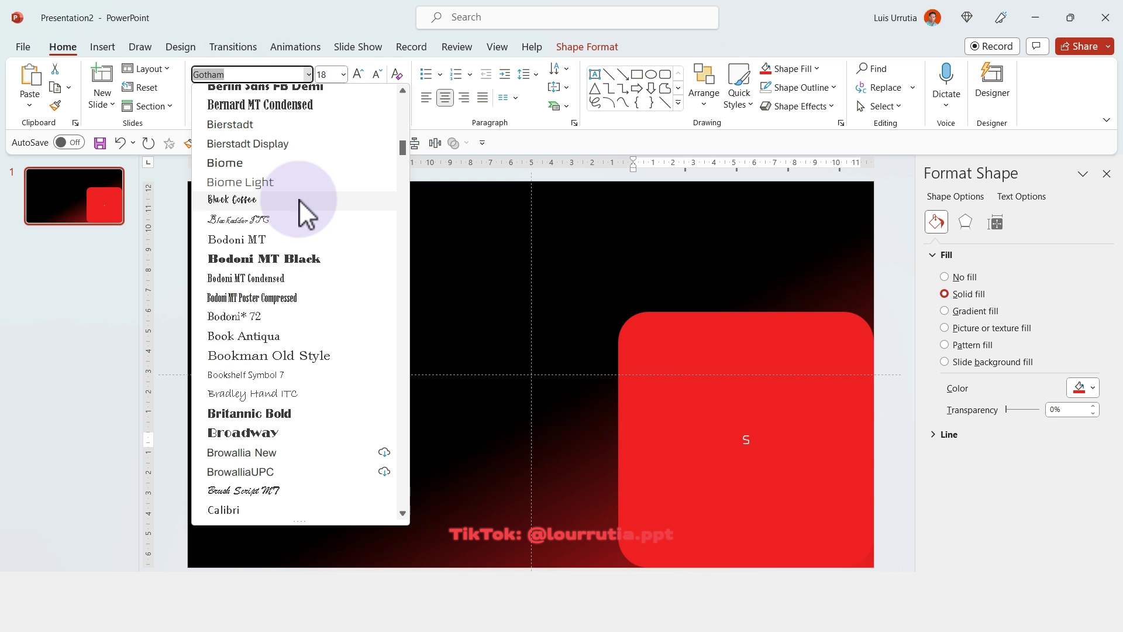
scroll(297, 185, "down", 20)
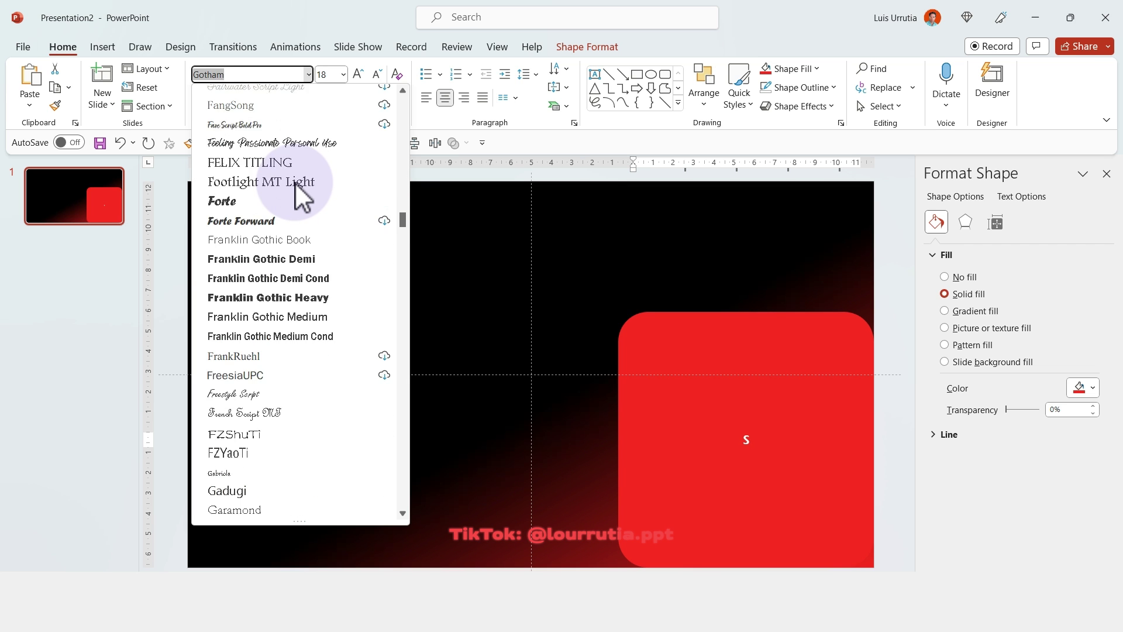
scroll(295, 181, "down", 15)
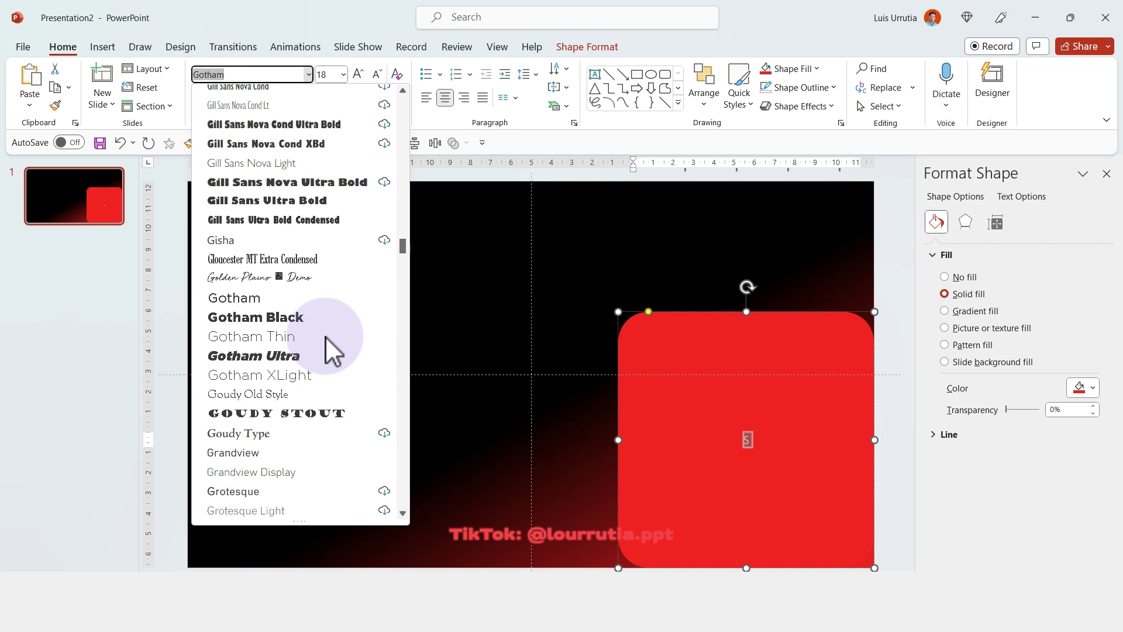
scroll(325, 336, "down", 2)
left_click(308, 200)
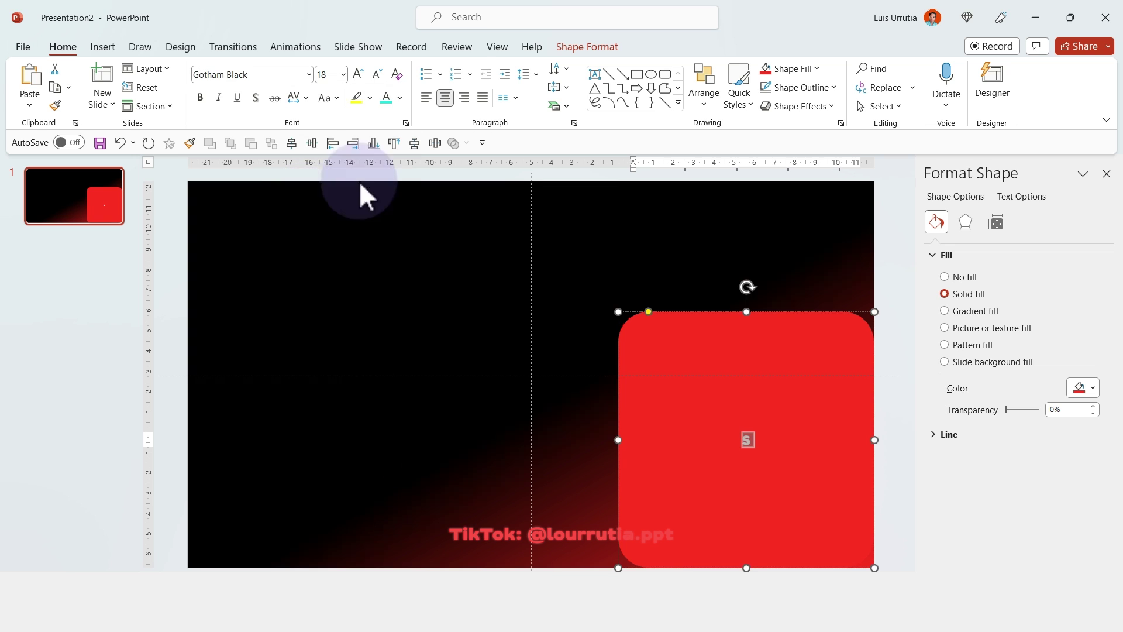
Increase the S's font size to 239
left_click(359, 74)
left_click(359, 73)
left_click(359, 74)
left_click(359, 73)
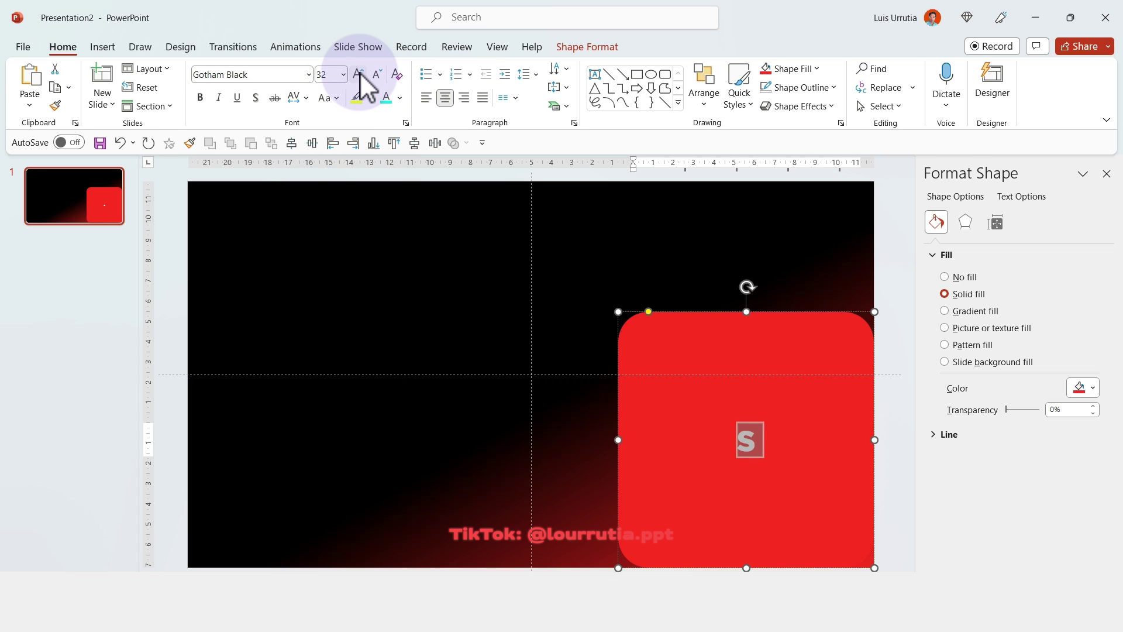
double_click(359, 74)
left_click(359, 74)
double_click(358, 74)
left_click(359, 74)
double_click(359, 74)
left_click(359, 74)
double_click(359, 73)
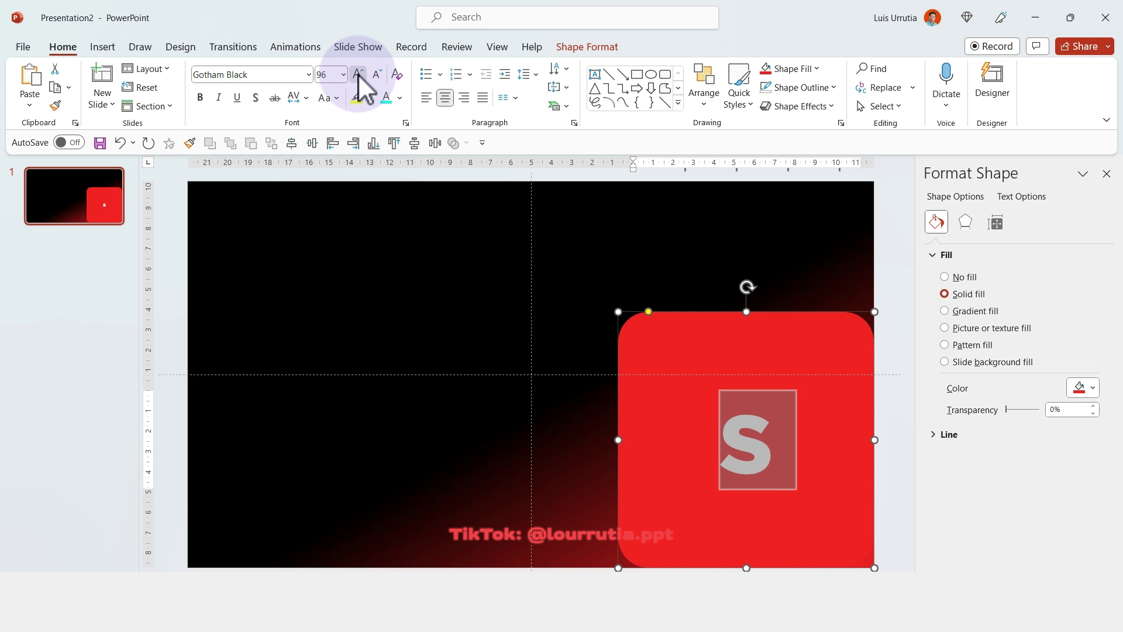
left_click(358, 74)
left_click(357, 74)
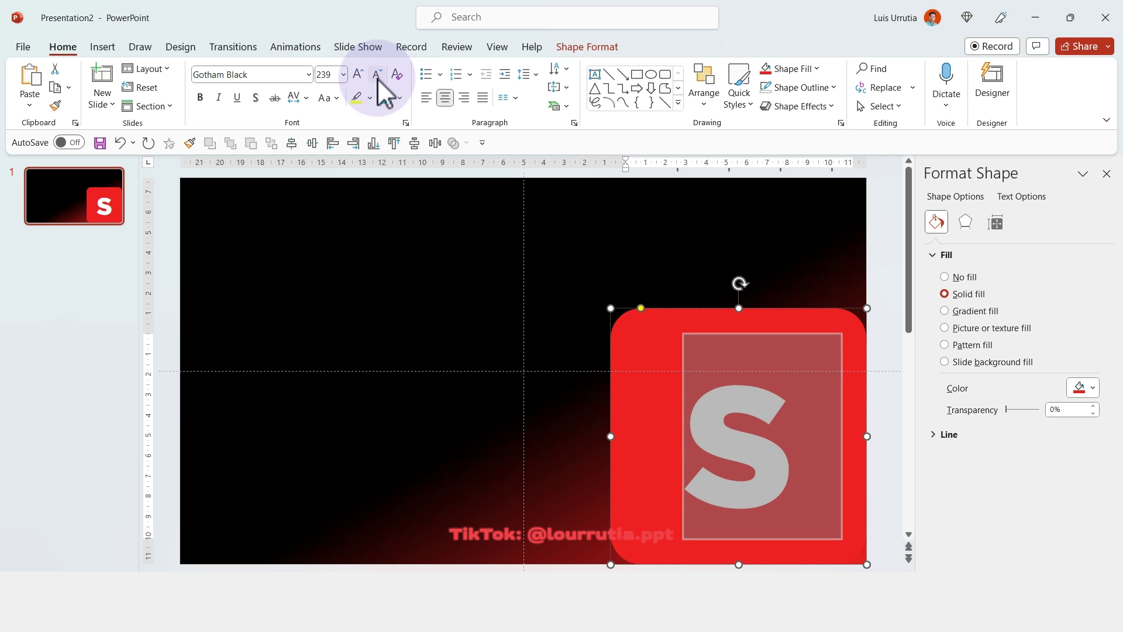
Give the lower-right tile no outline and the recent red fill, then deselect it
key("Escape")
key("Escape")
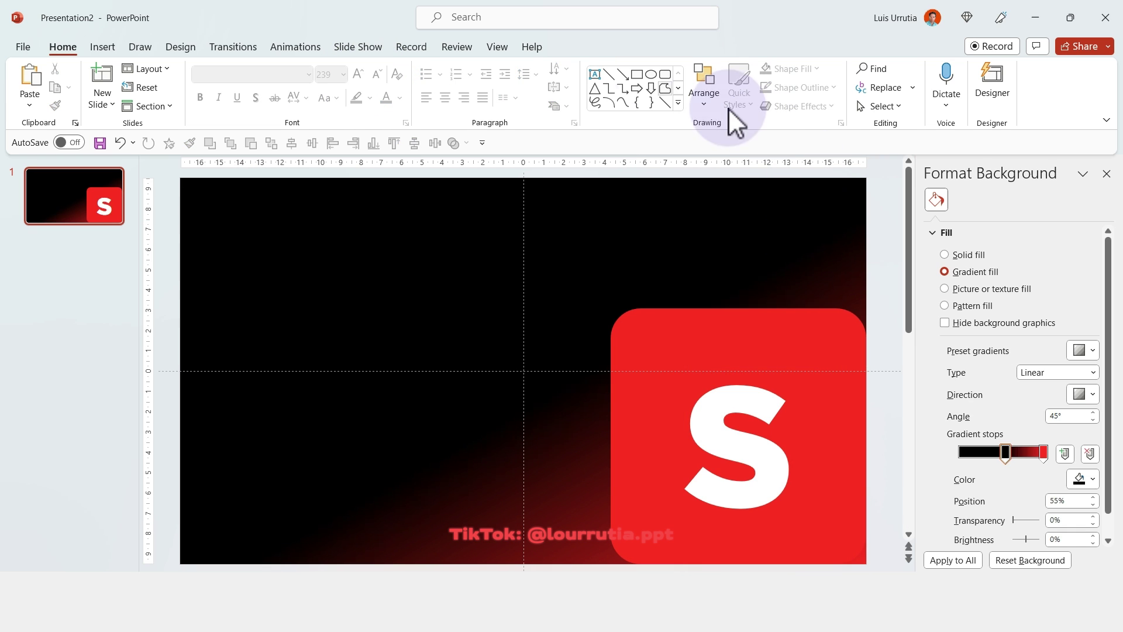
left_click_drag(812, 515, 868, 565)
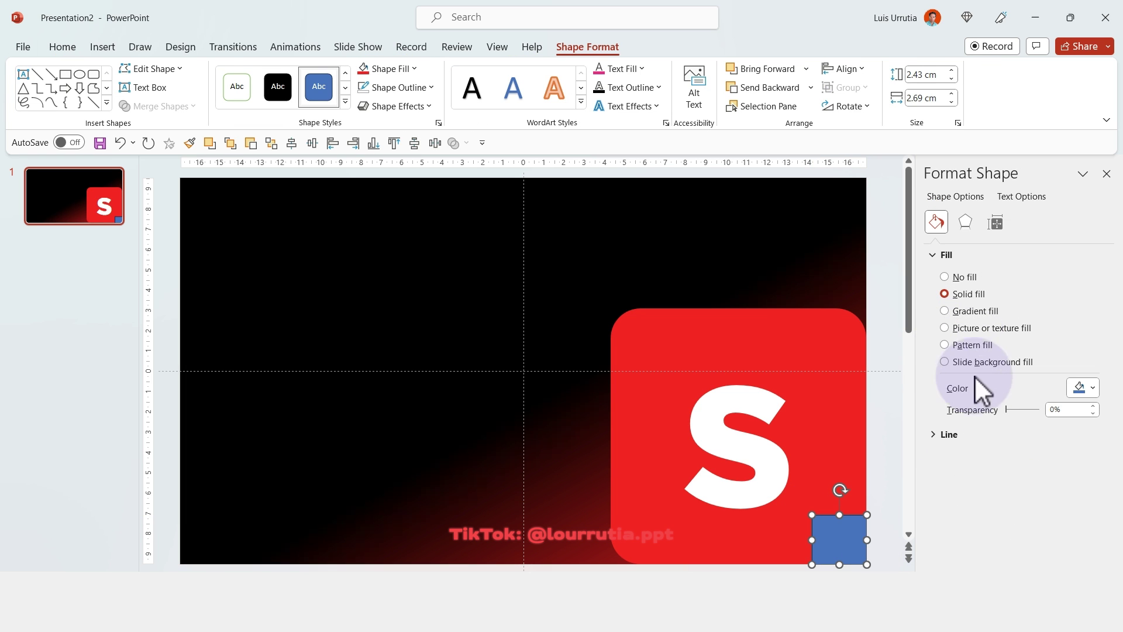
left_click(964, 433)
left_click(966, 457)
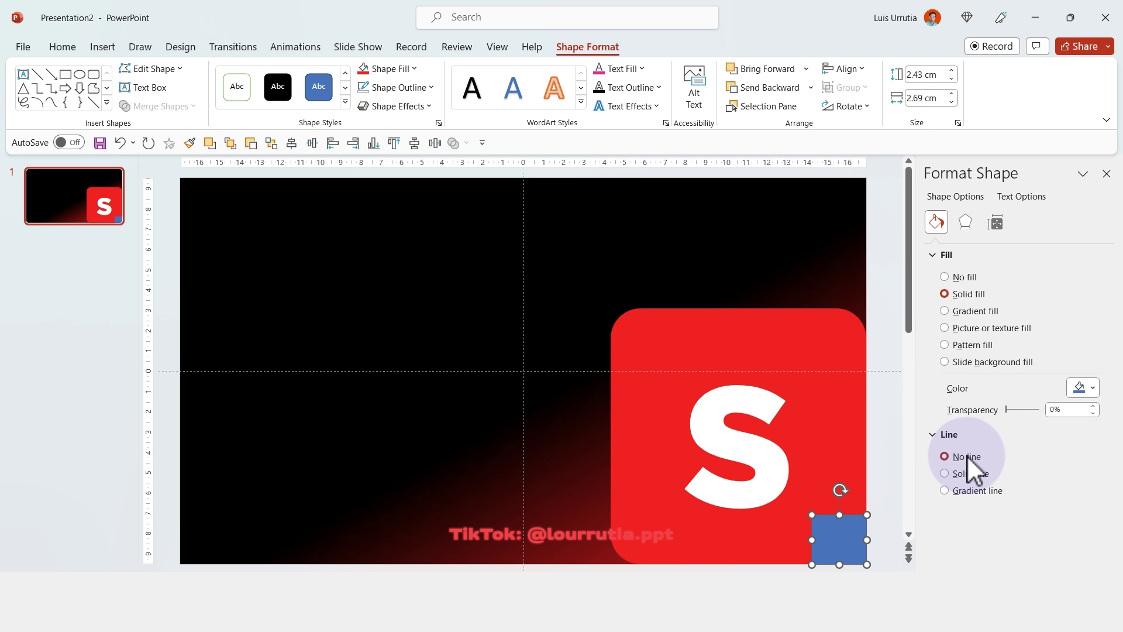
left_click(1081, 388)
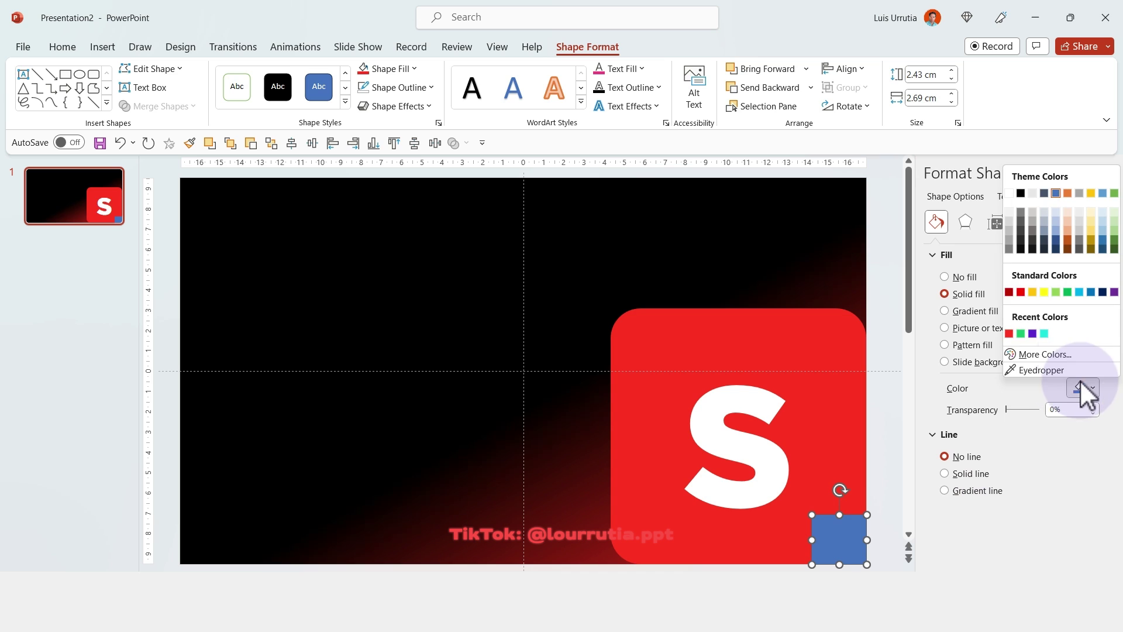
left_click(1007, 335)
left_click(772, 280)
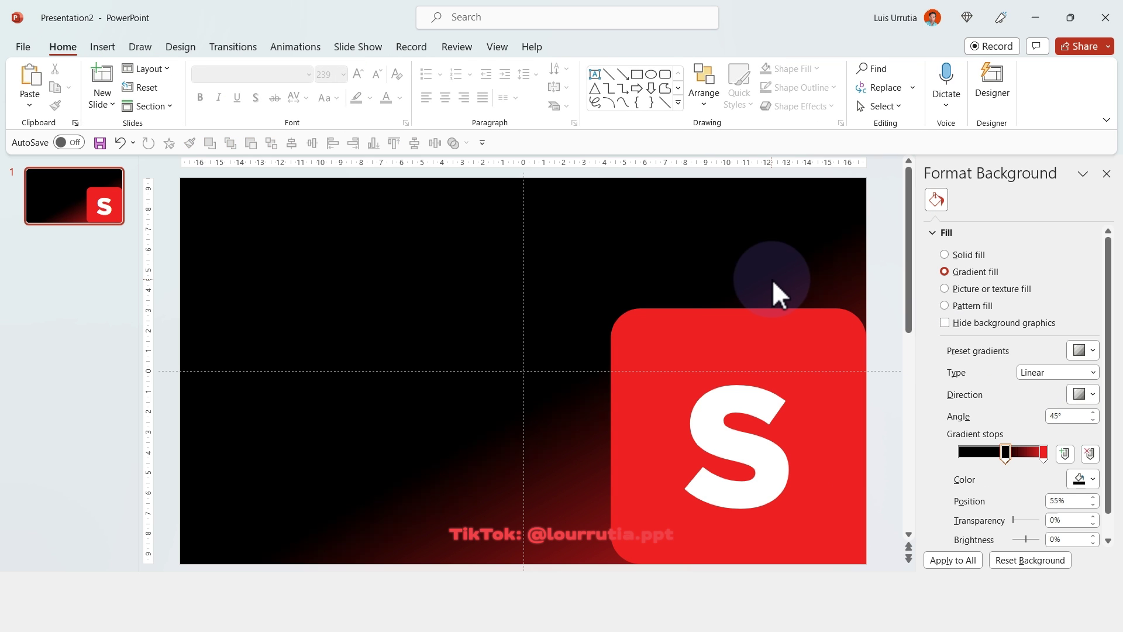
left_click(595, 269)
Insert a text box of =lorem() placeholder paragraphs in white at 16 pt
left_click(99, 48)
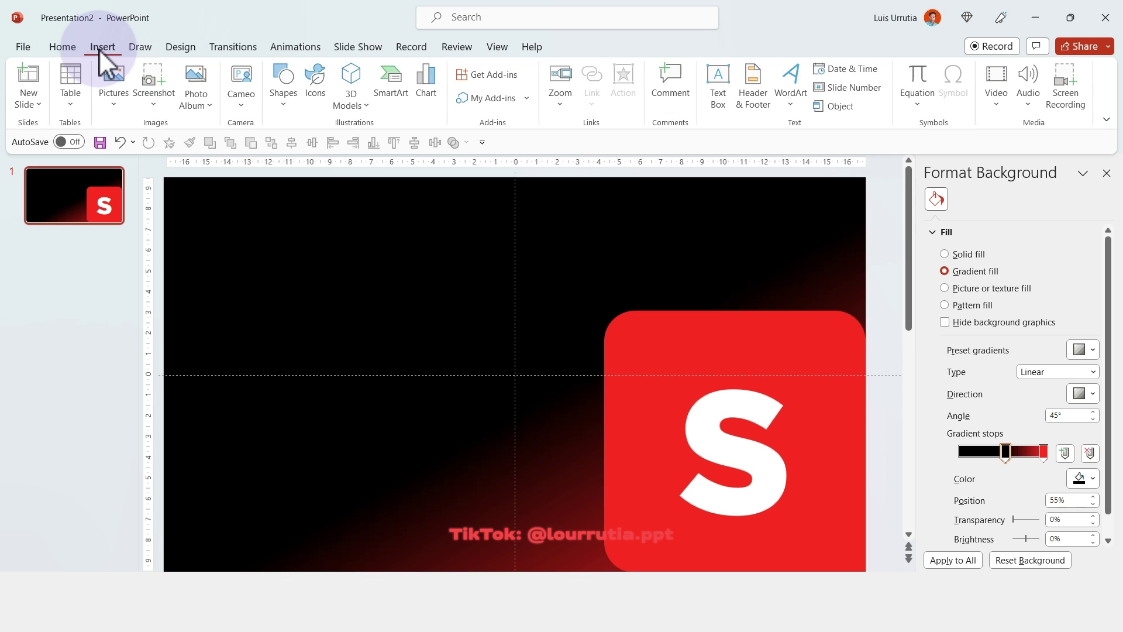
left_click(719, 82)
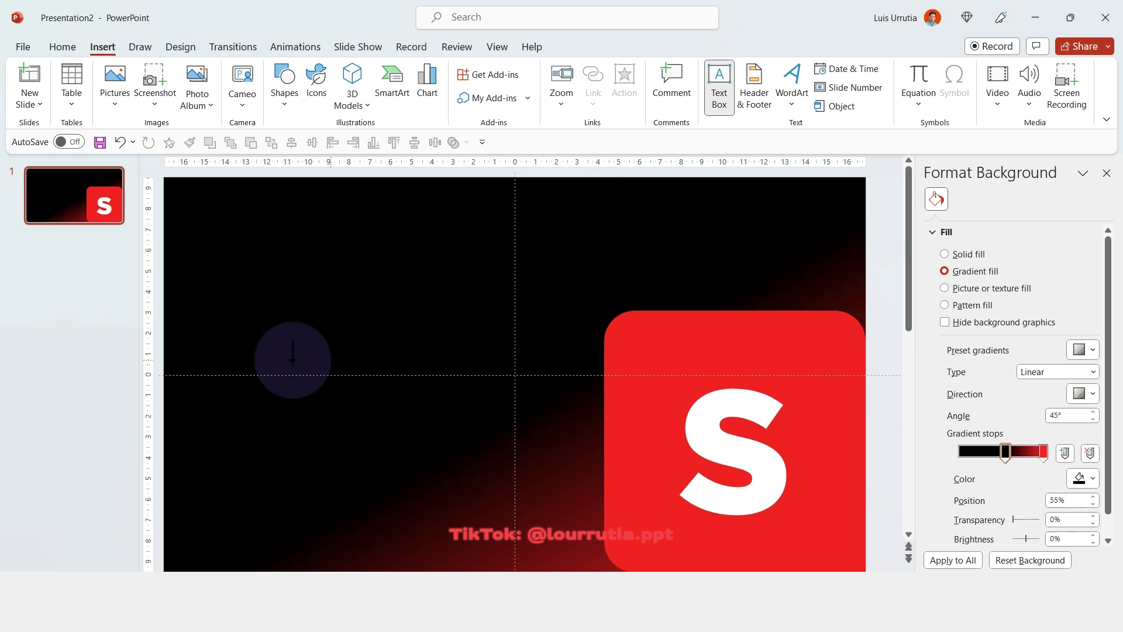
left_click_drag(253, 323, 564, 476)
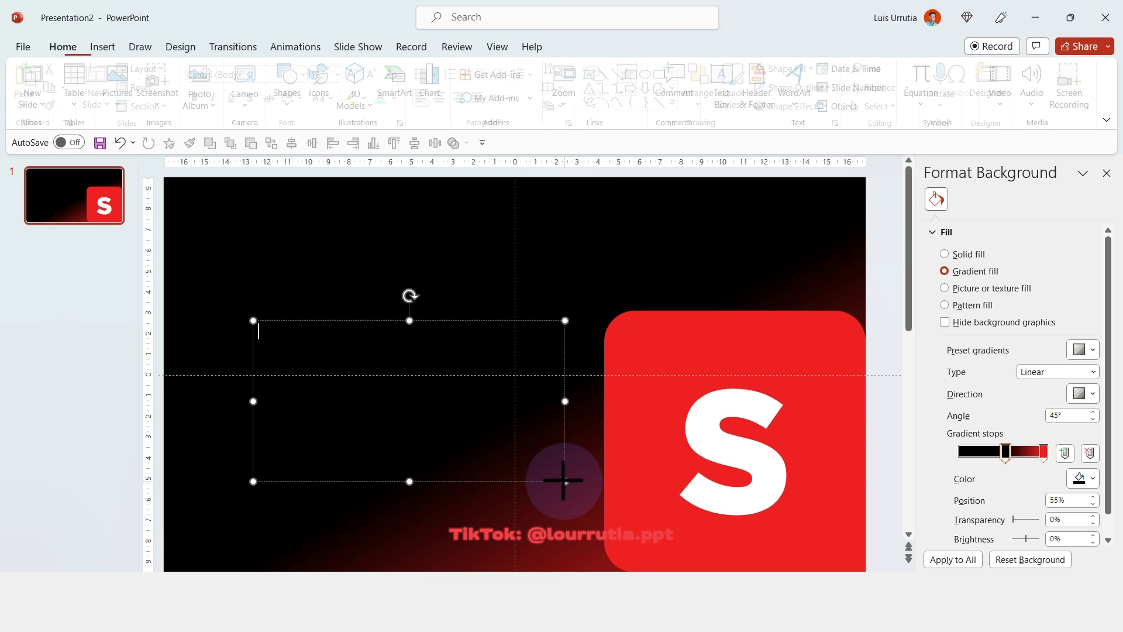
type("()")
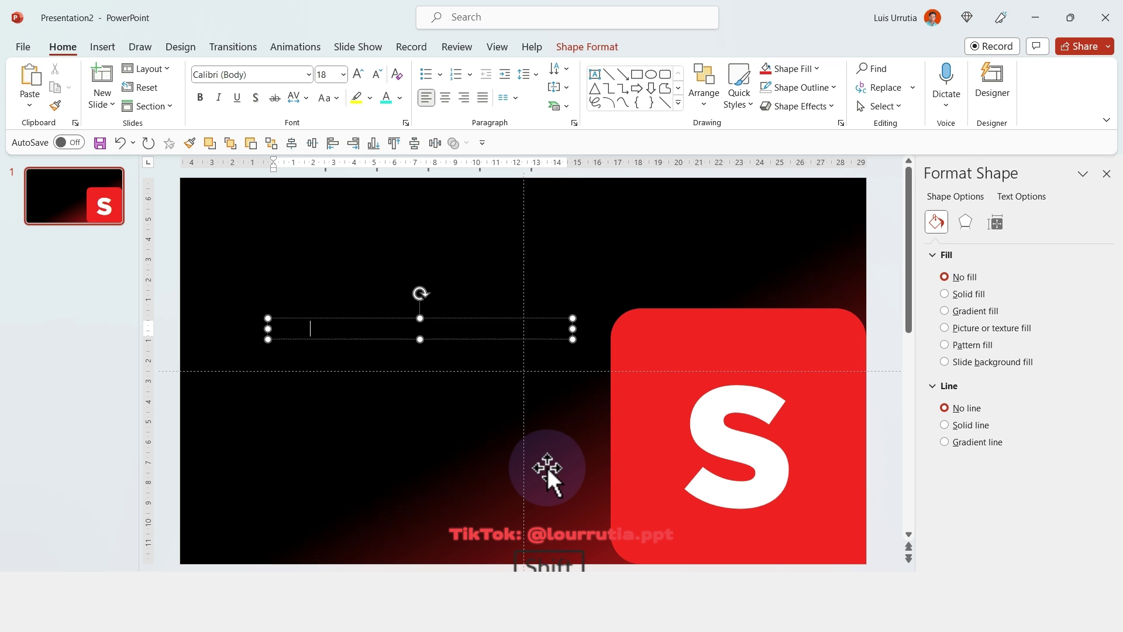
key("Return")
key("ctrl+a")
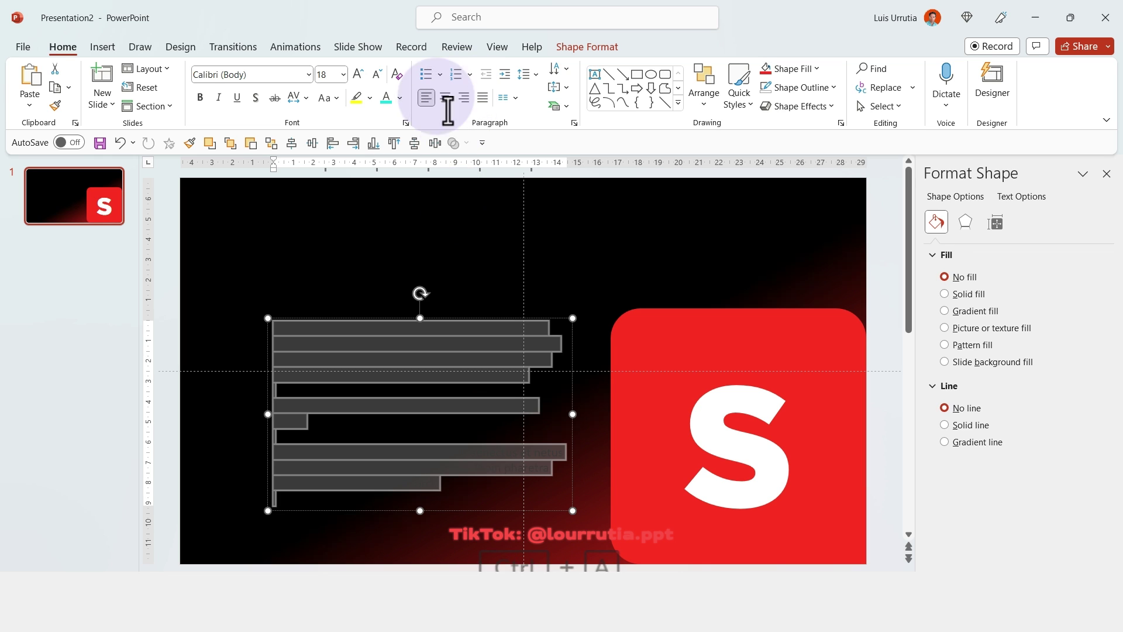
left_click(400, 98)
left_click(385, 135)
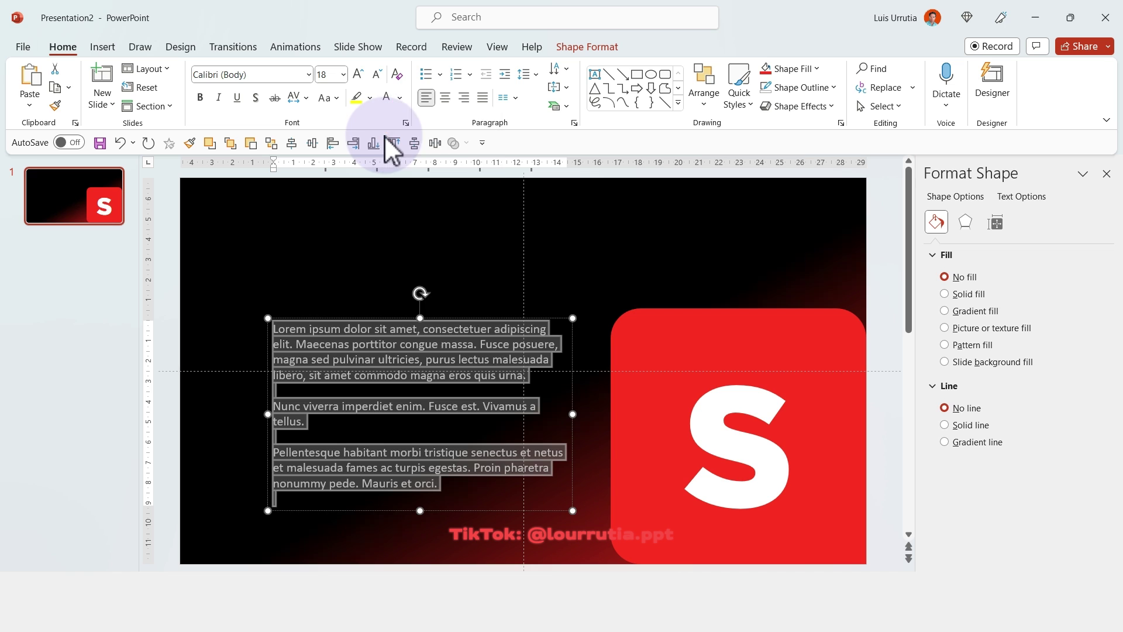
left_click(373, 77)
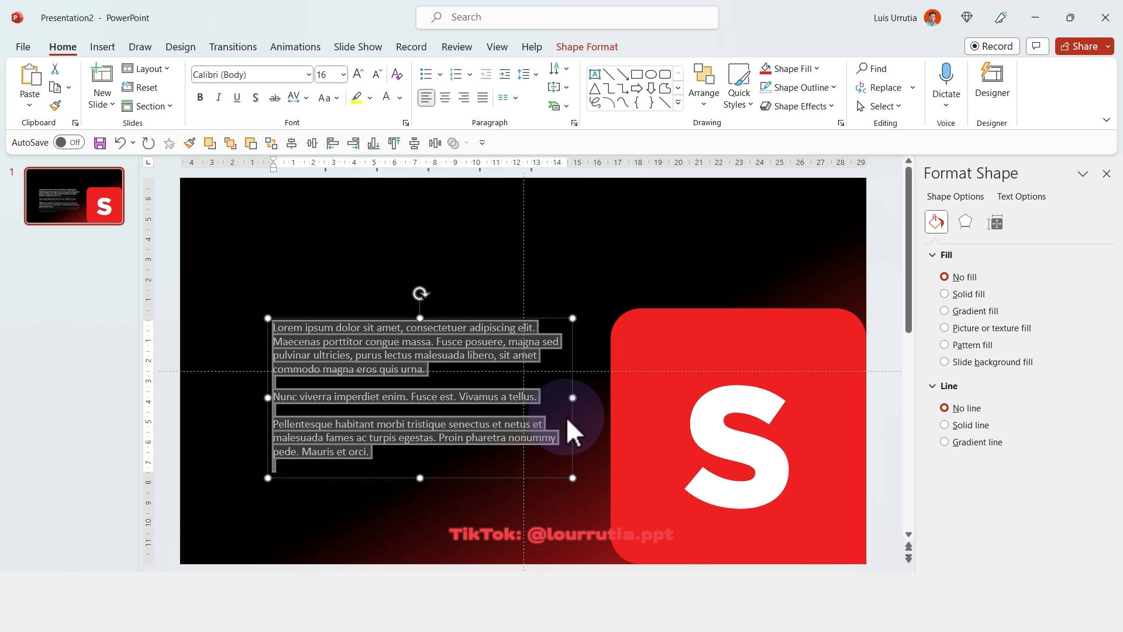
Narrow the text block and move it slightly lower, left of the S tile
left_click(355, 468)
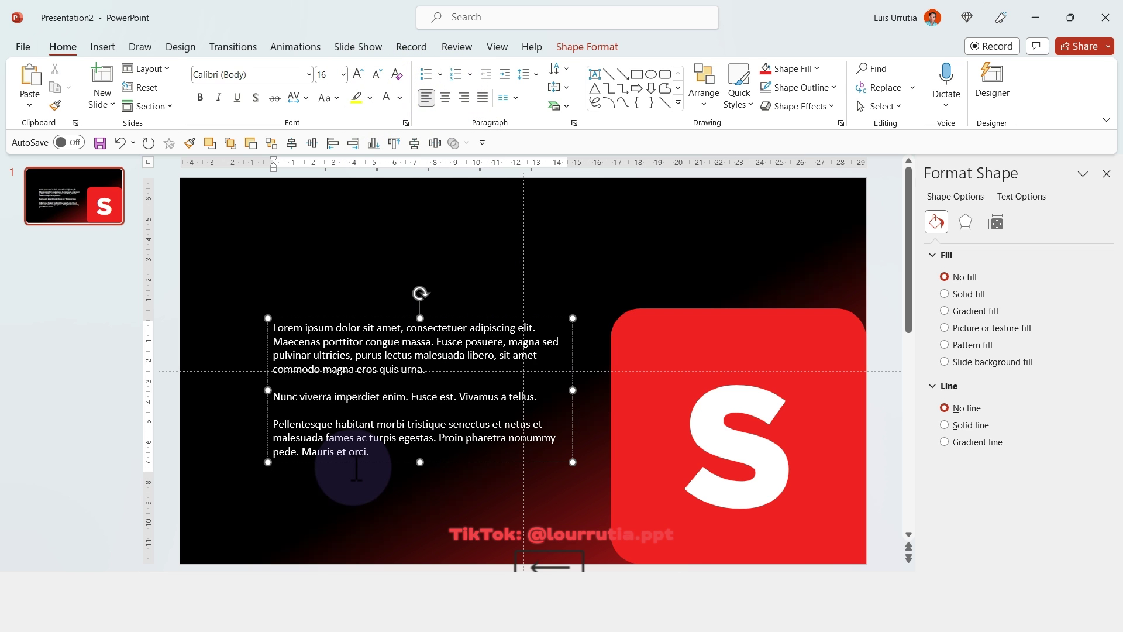
left_click_drag(573, 391, 545, 390)
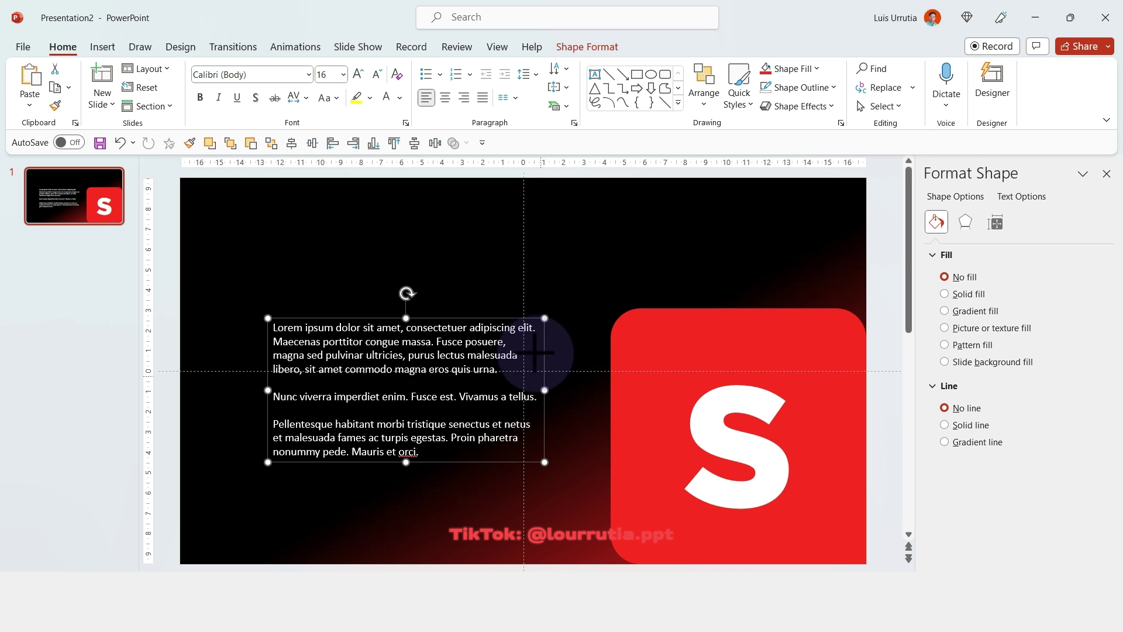
left_click_drag(510, 316, 514, 349)
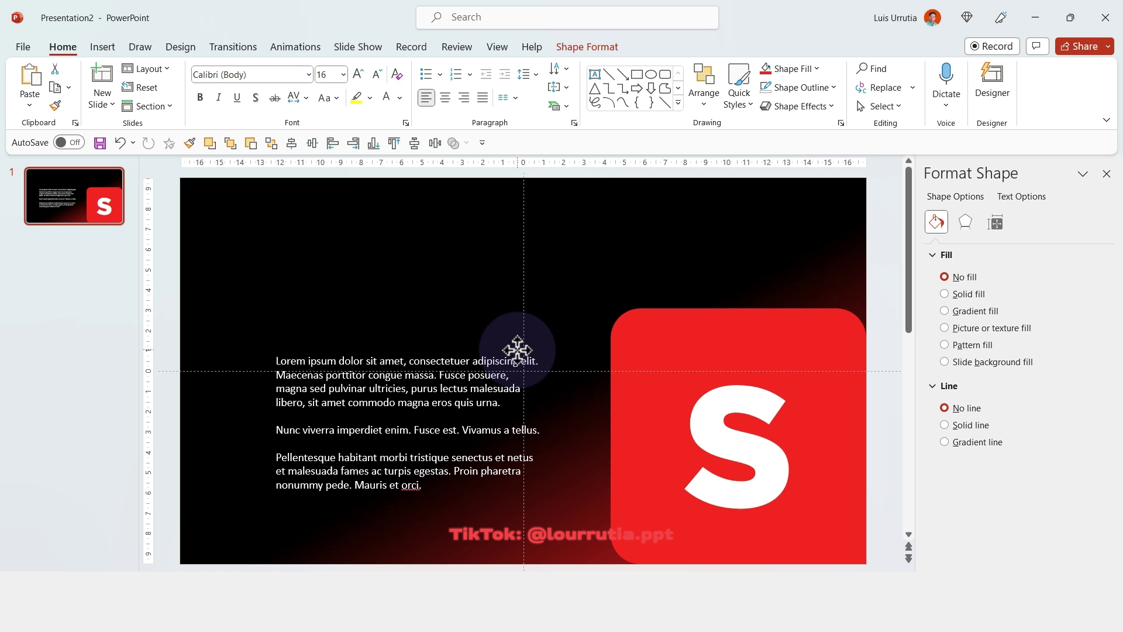
key("Escape")
Add an enlarged 'Strengths' heading in Gotham Black above the paragraphs
left_click(99, 46)
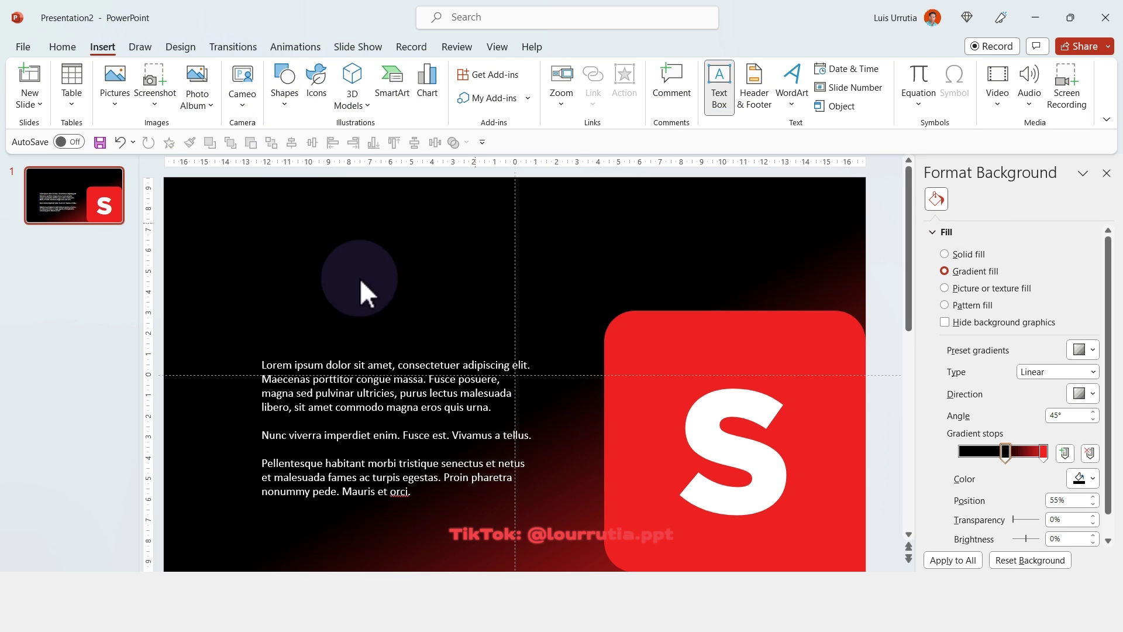
left_click(299, 303)
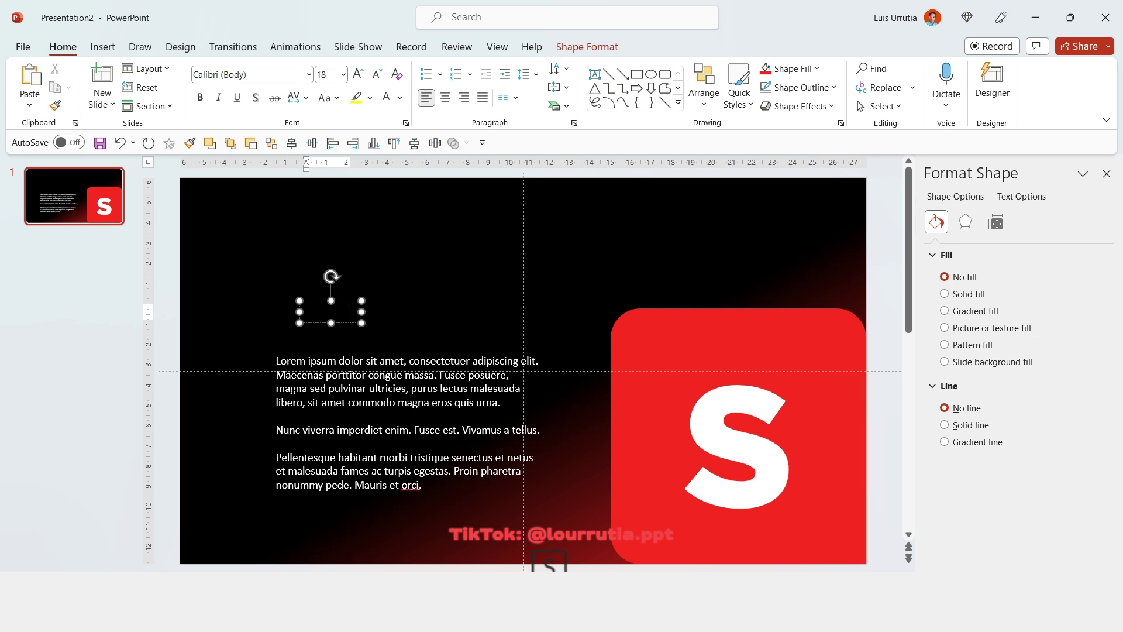
key("ctrl+a")
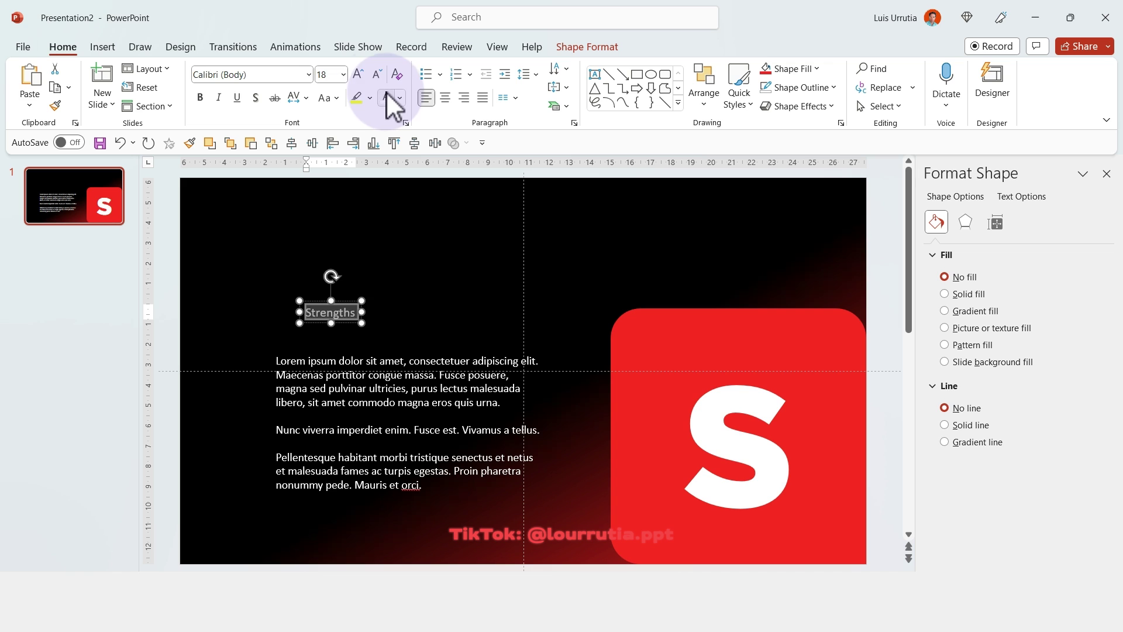
left_click(308, 74)
left_click(301, 179)
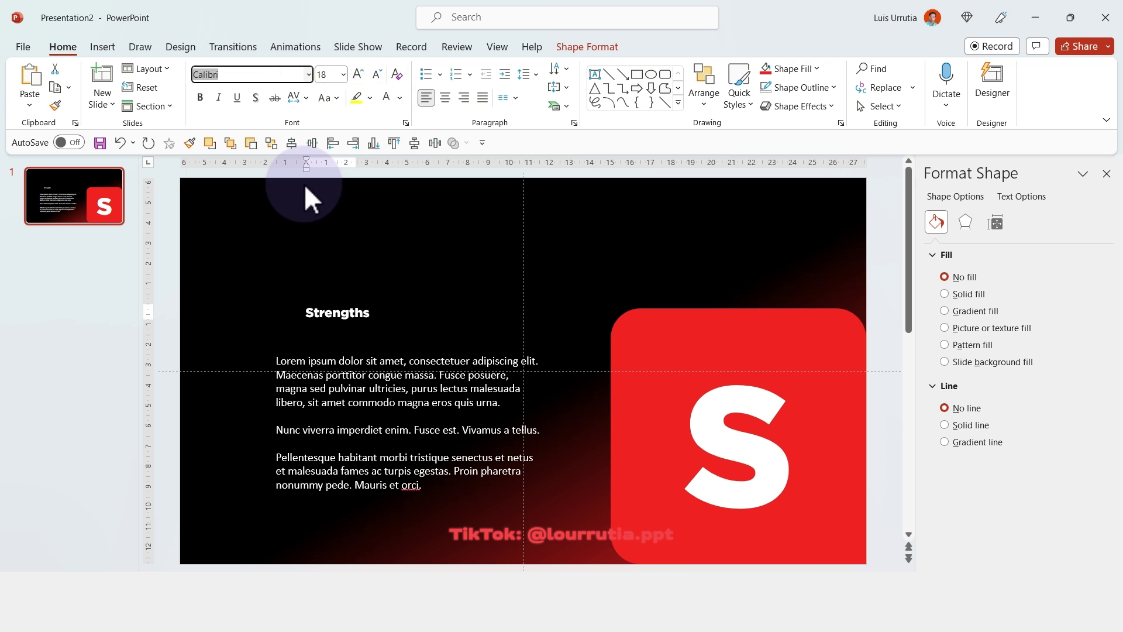
left_click(360, 75)
left_click(359, 75)
left_click(359, 75)
left_click(359, 75)
left_click(359, 75)
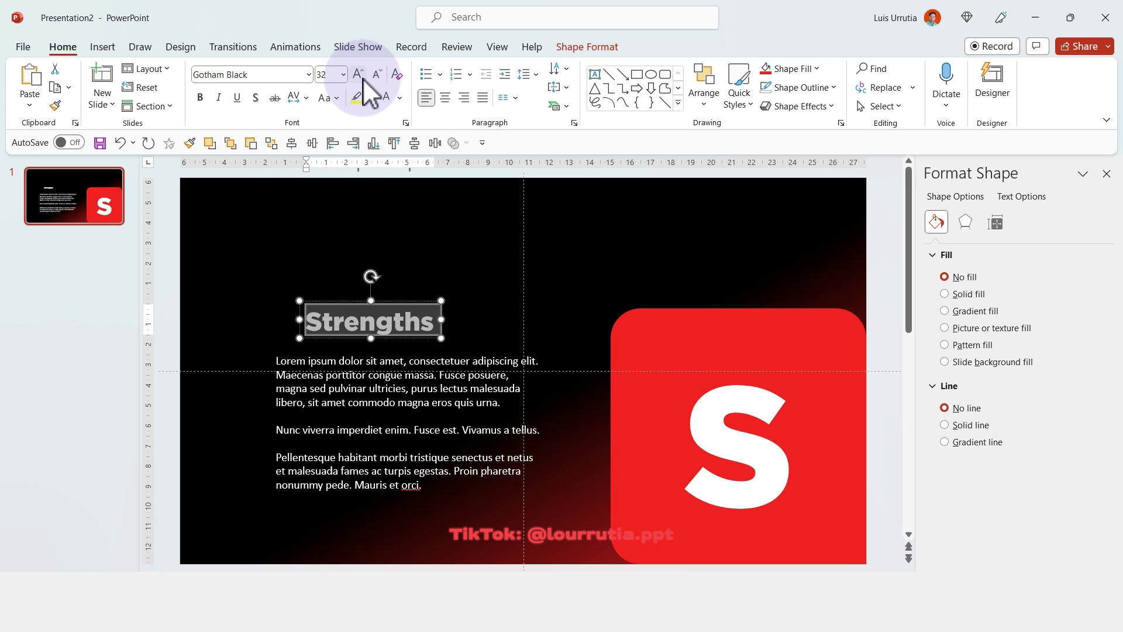
left_click(359, 75)
left_click(359, 75)
left_click_drag(438, 302, 410, 276)
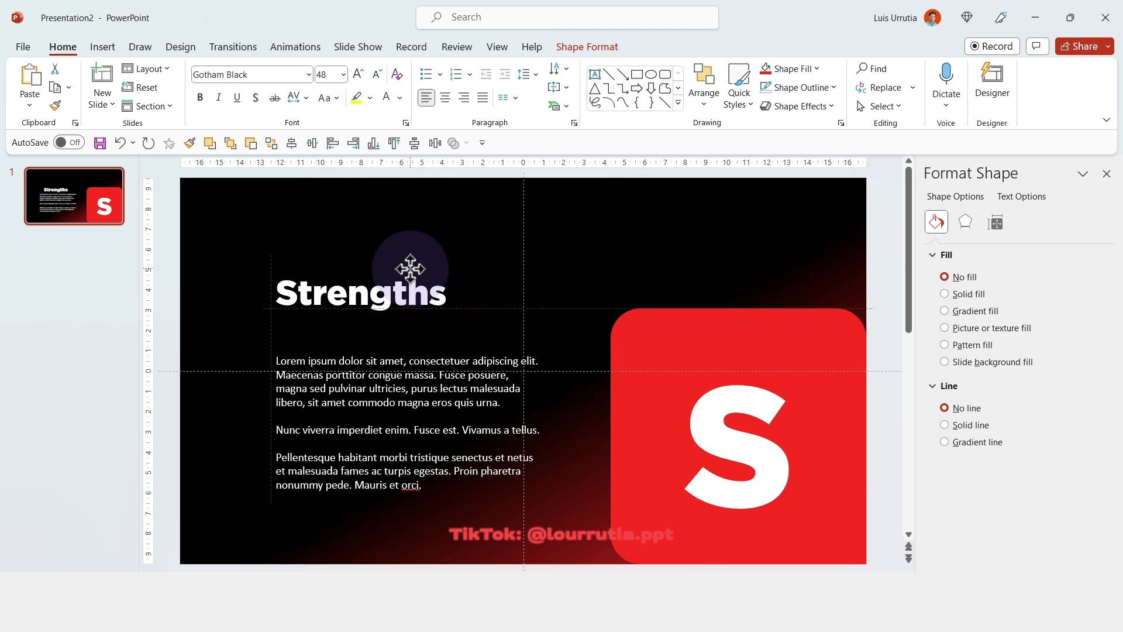
Switch the heading to regular Gotham at 66 pt and shift it with the body up-left
left_click(308, 74)
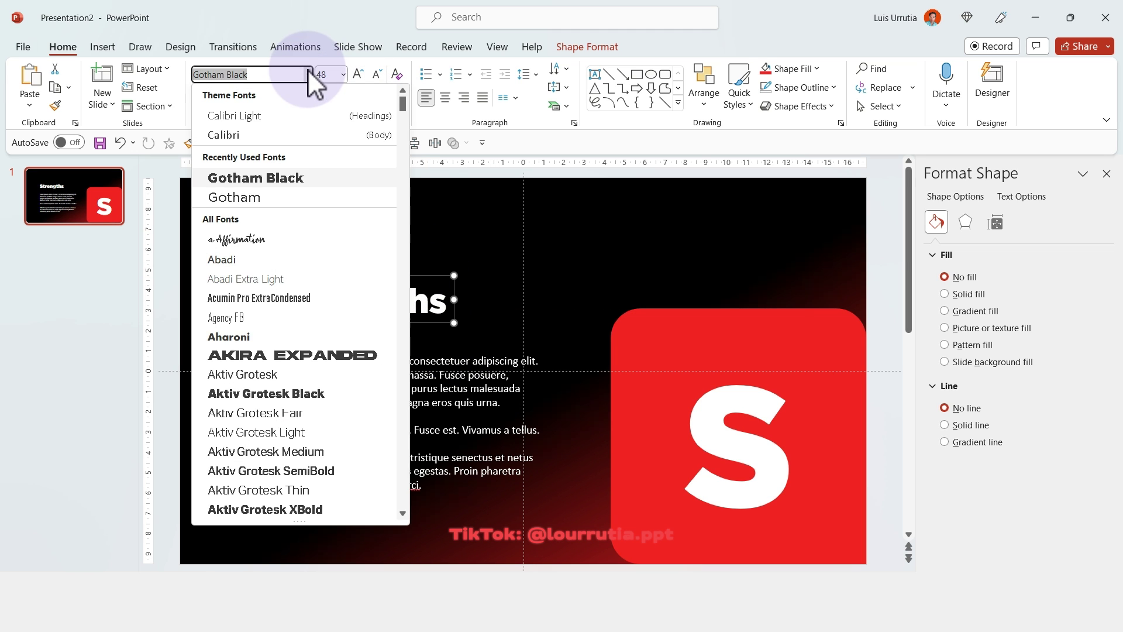
left_click(279, 199)
left_click(359, 75)
left_click(359, 75)
left_click(359, 75)
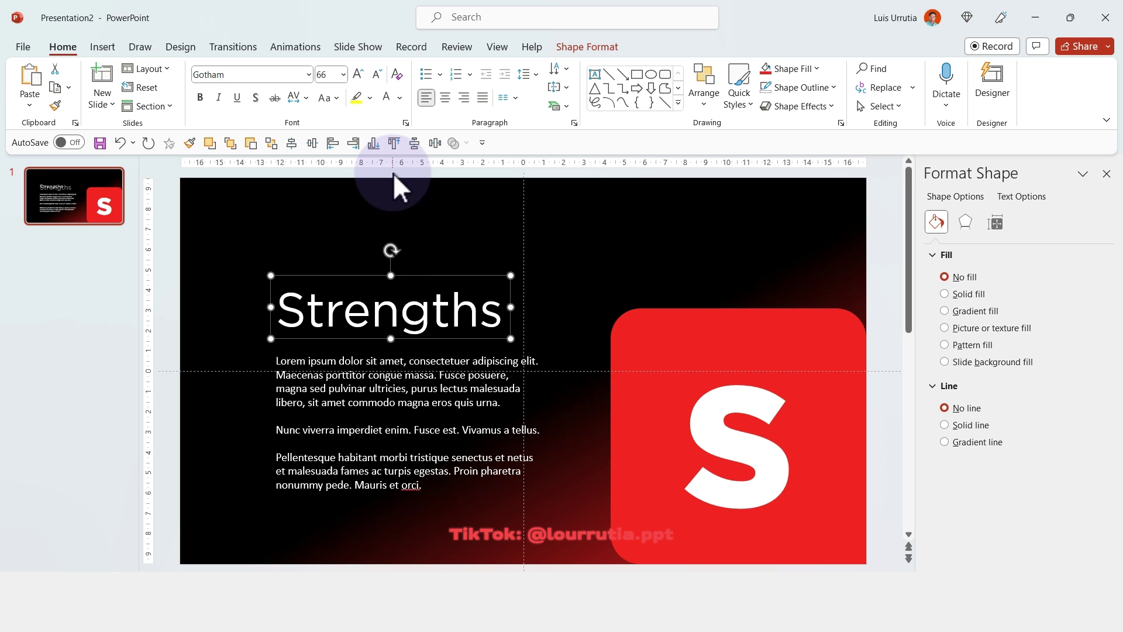
left_click_drag(418, 275, 419, 264)
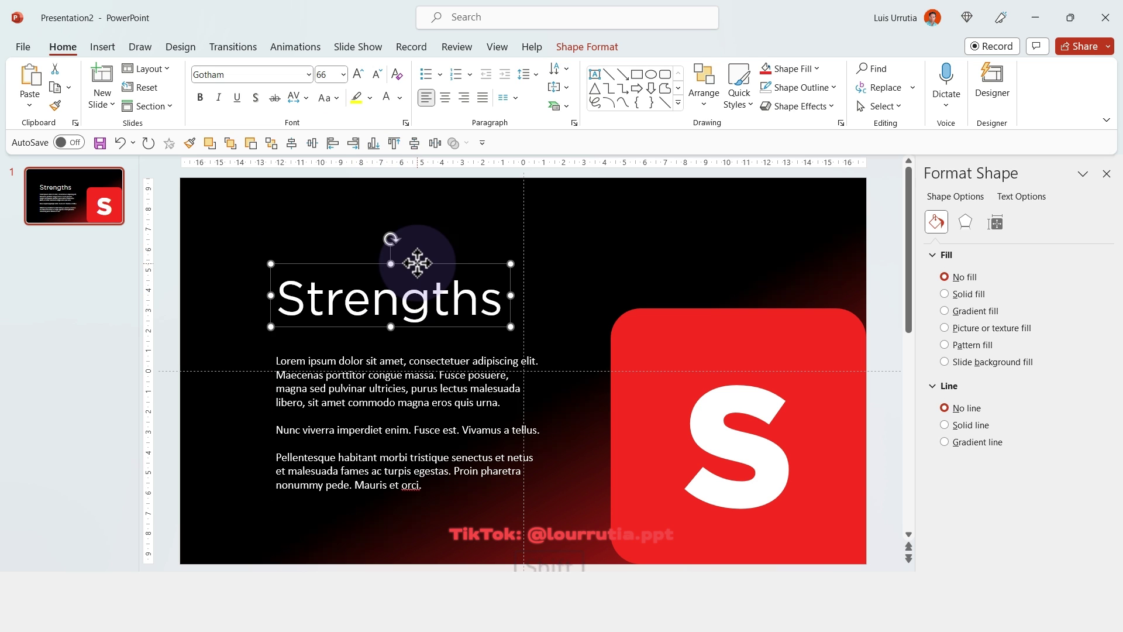
left_click(528, 362, "shift")
left_click(528, 361)
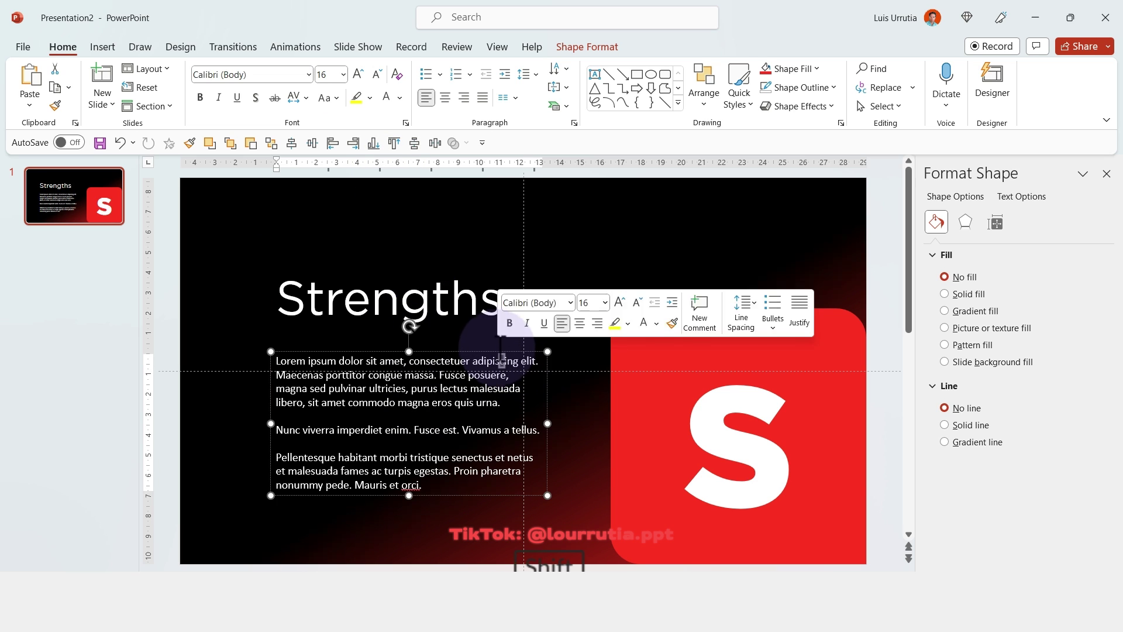
left_click(454, 264, "shift")
left_click_drag(457, 264, 443, 256)
Colour the heading red, reduce it to 60 pt and align it above the body
left_click(418, 298)
key("ctrl+a")
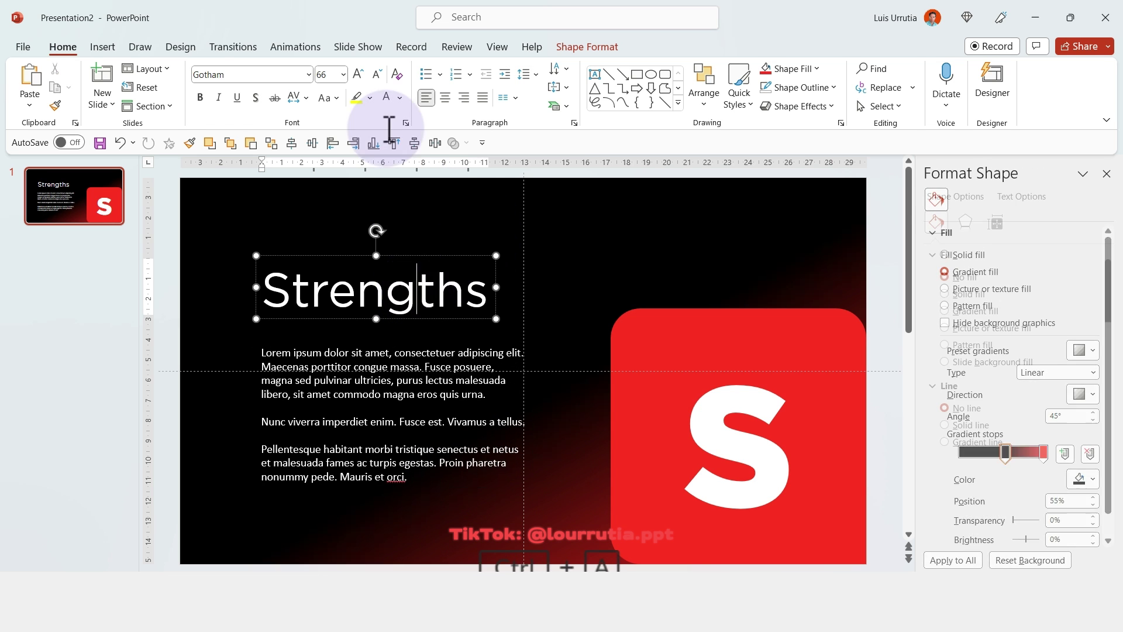
left_click(401, 99)
left_click(385, 273)
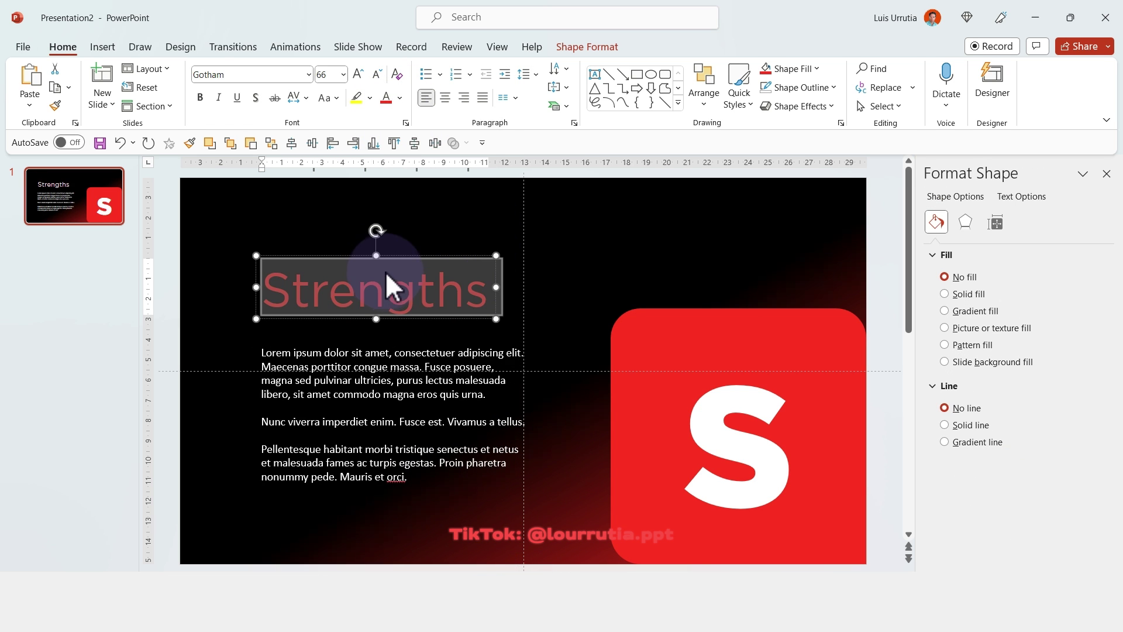
left_click(578, 226)
left_click(157, 204)
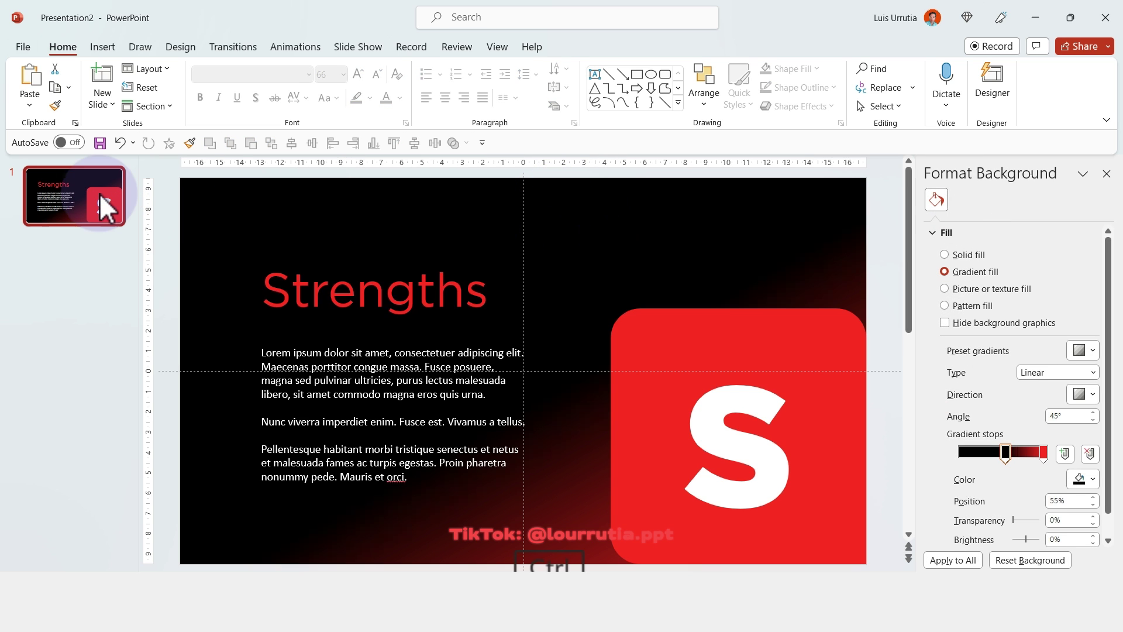
left_click(455, 266)
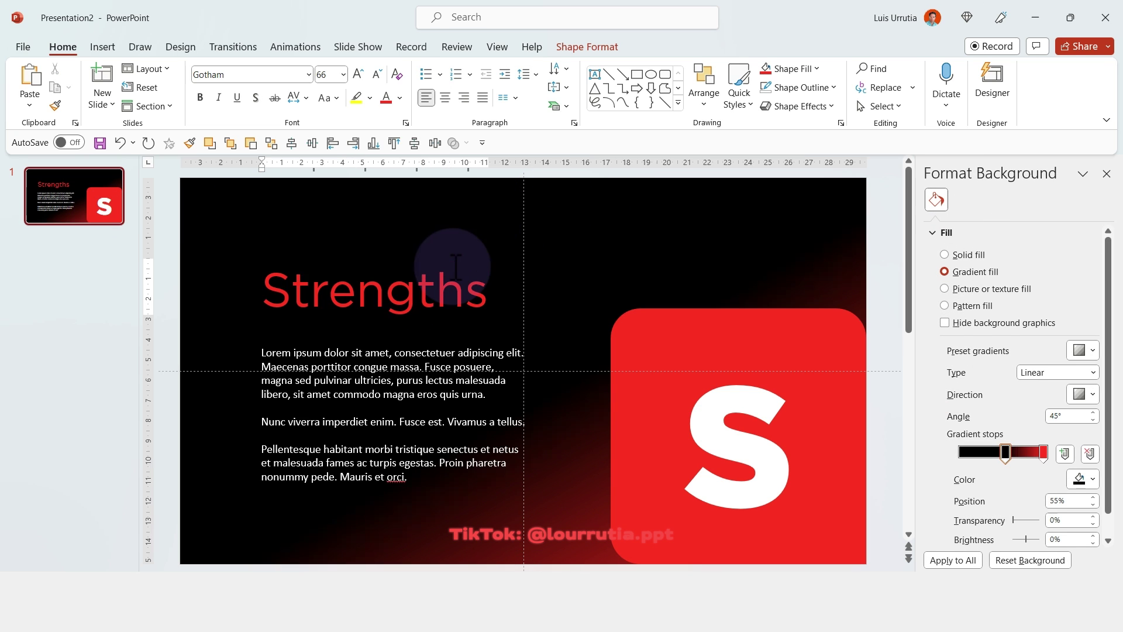
left_click(377, 74)
left_click(443, 265)
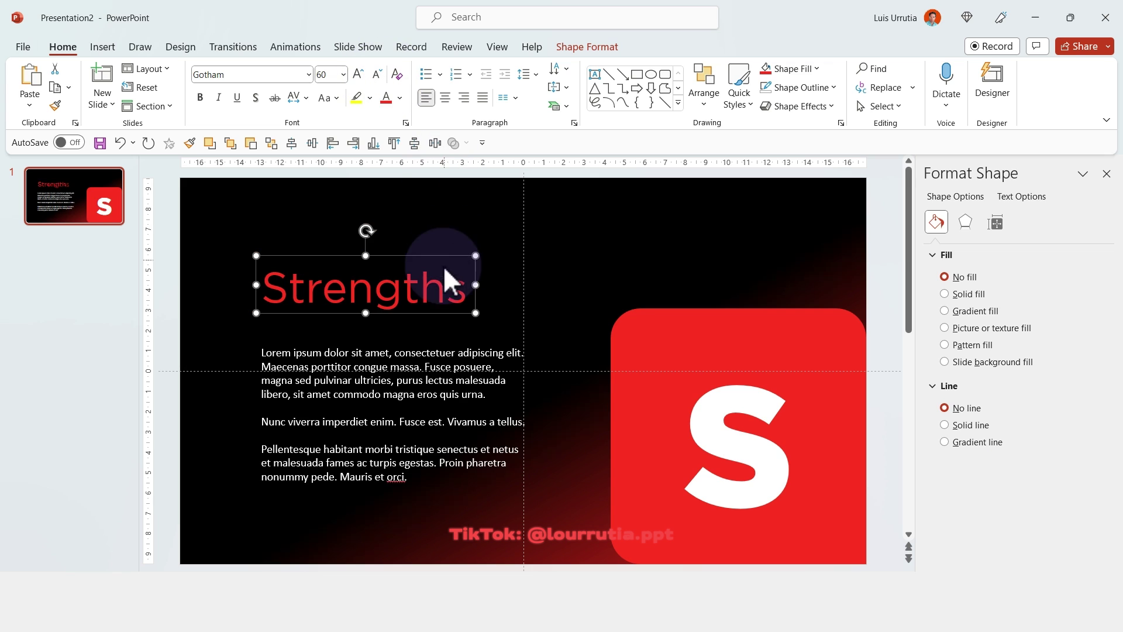
left_click_drag(444, 265, 439, 259)
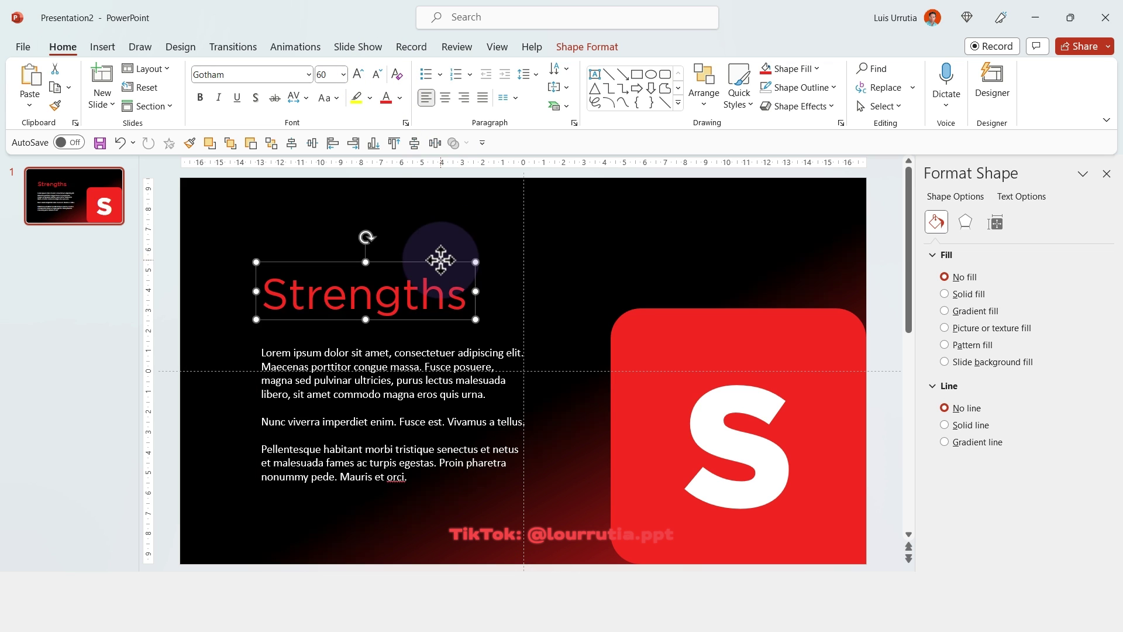
left_click(553, 293)
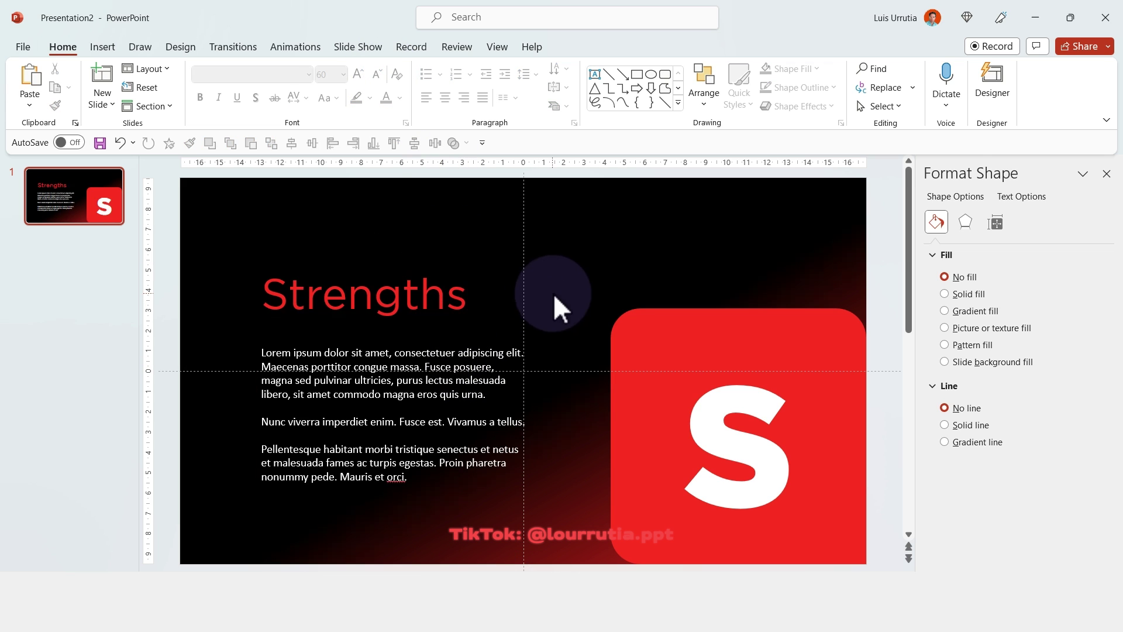
left_click(109, 202)
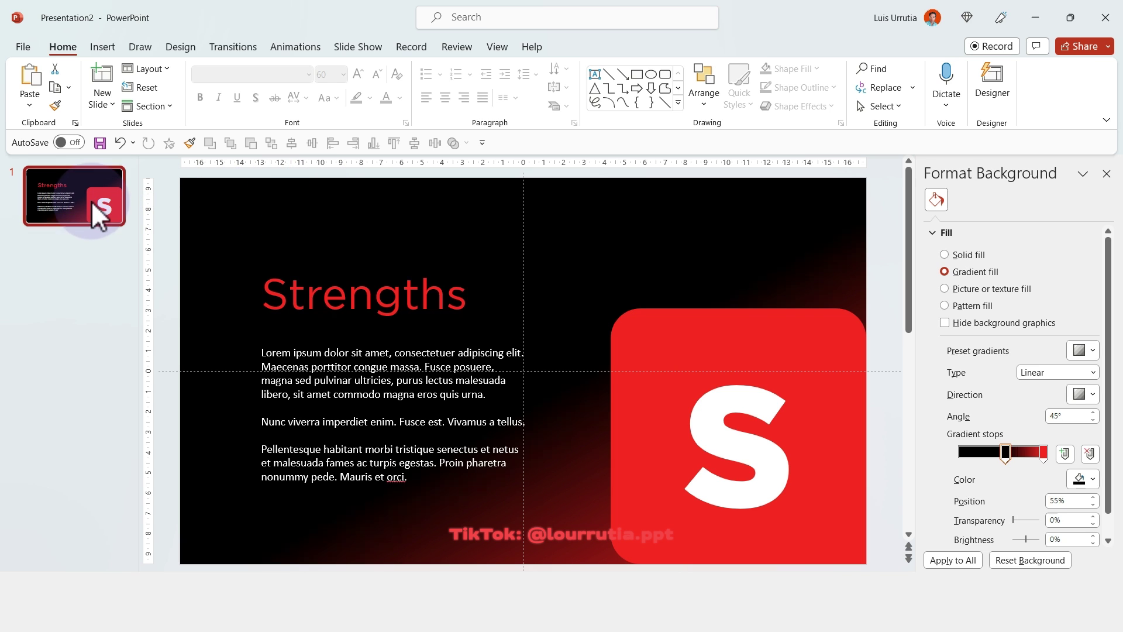
Duplicate the slide and move the red S square to the left side
key("ctrl+d")
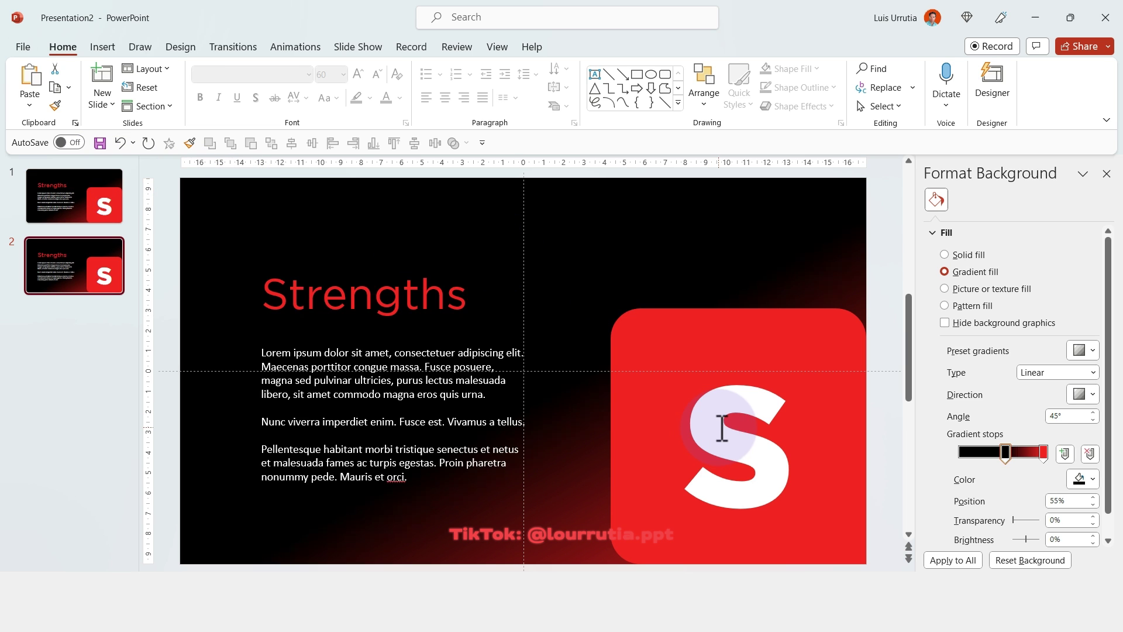
left_click(852, 539)
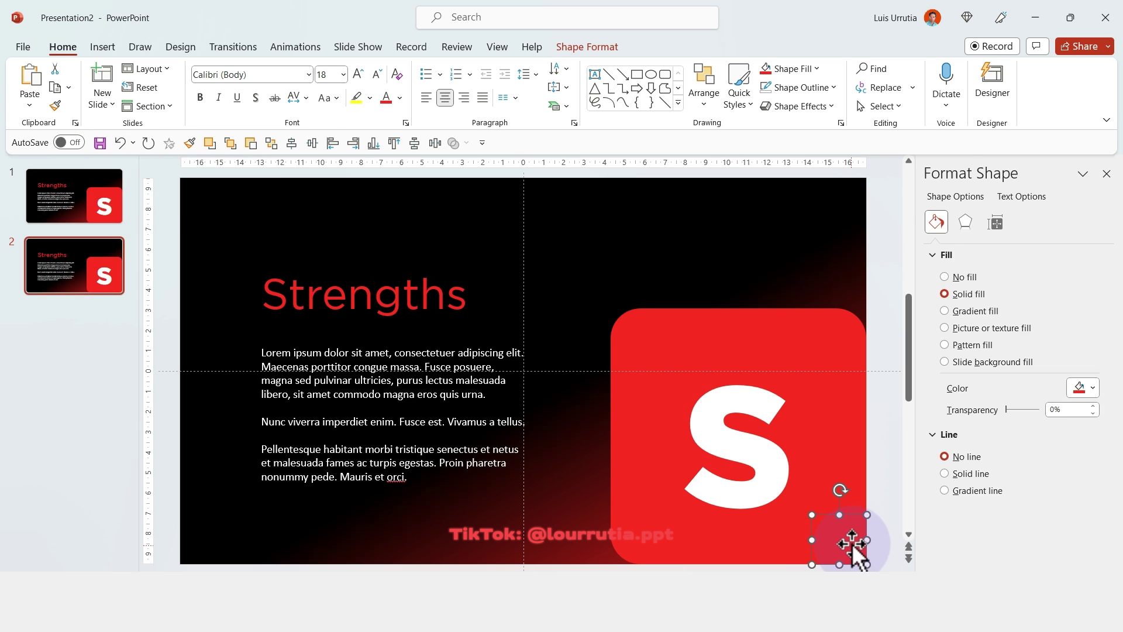
scroll(654, 557, "down", 1)
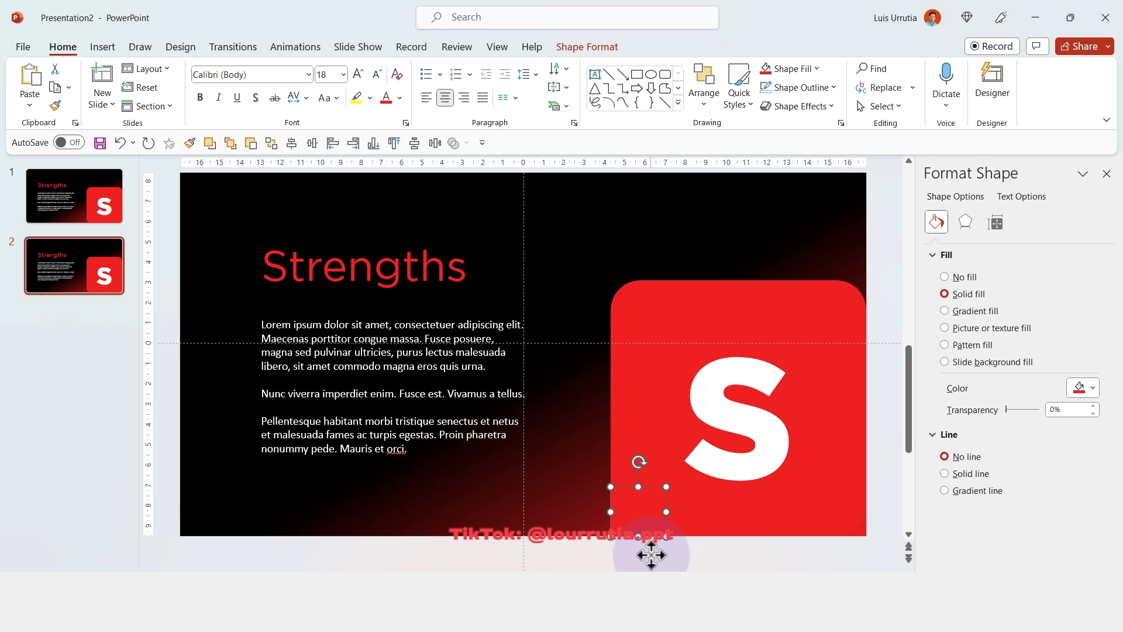
left_click_drag(794, 293, 368, 321)
Move the Strengths title and body text together to the right half
left_click(493, 250)
left_click(503, 362, "shift")
left_click(431, 237)
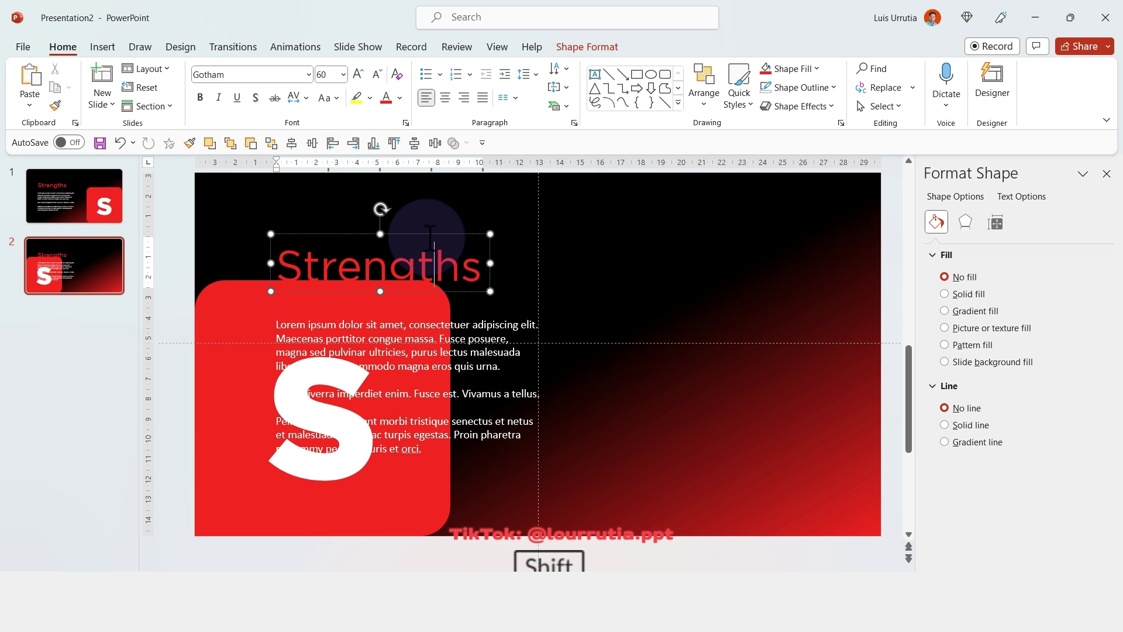
left_click(490, 357, "shift")
left_click_drag(303, 233, 597, 229)
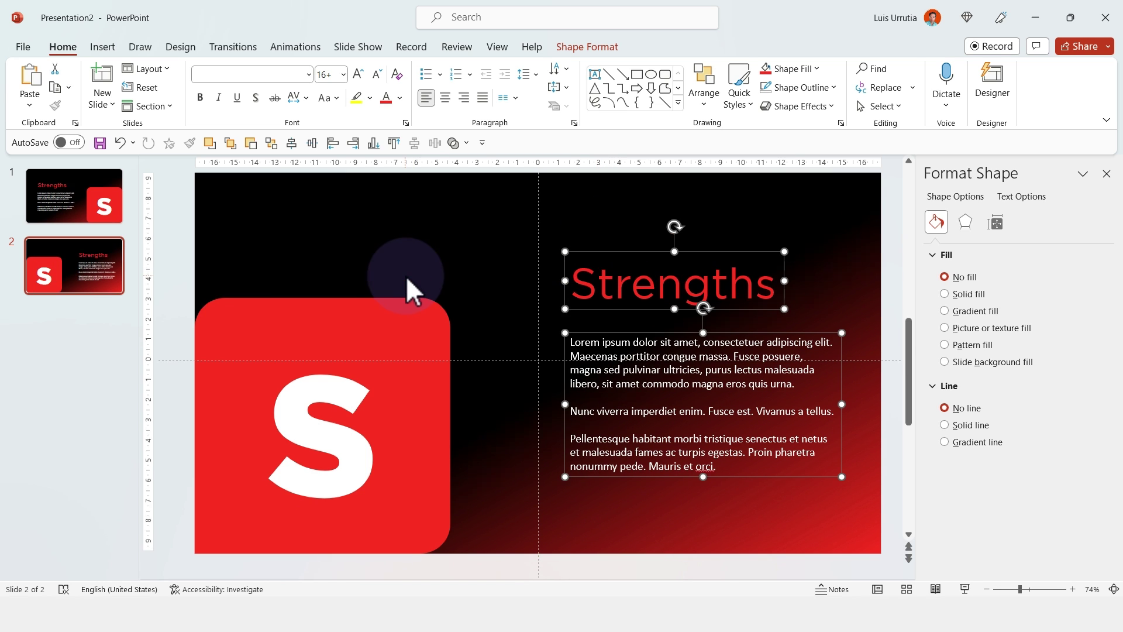
left_click(334, 339)
Fill the square purple and replace its letter S with W
left_click(211, 550, "shift")
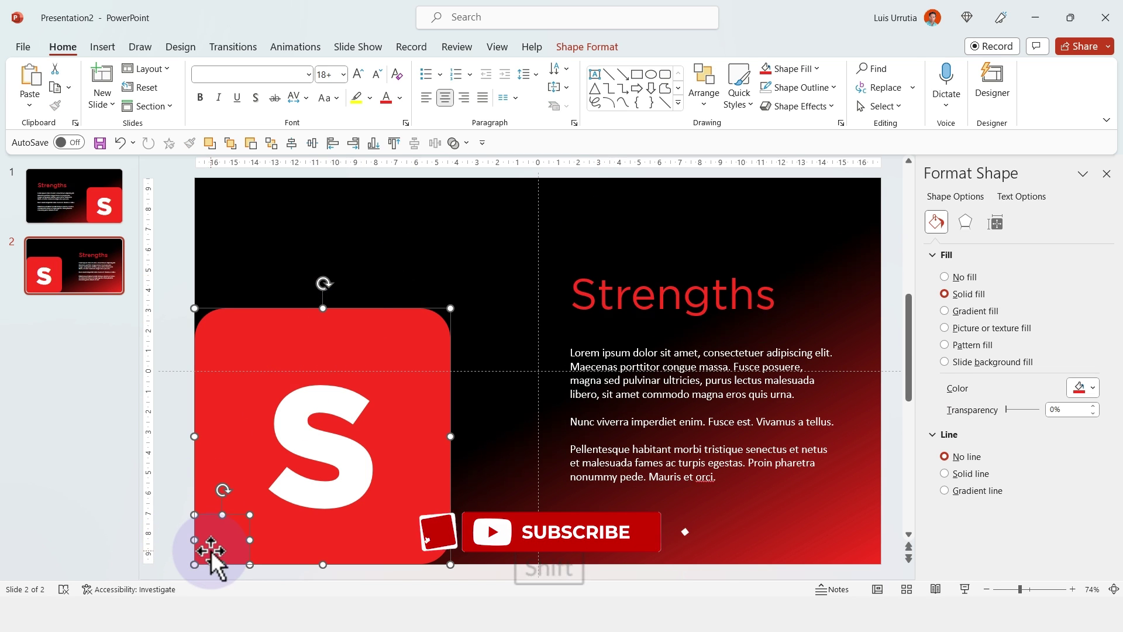
left_click(804, 68)
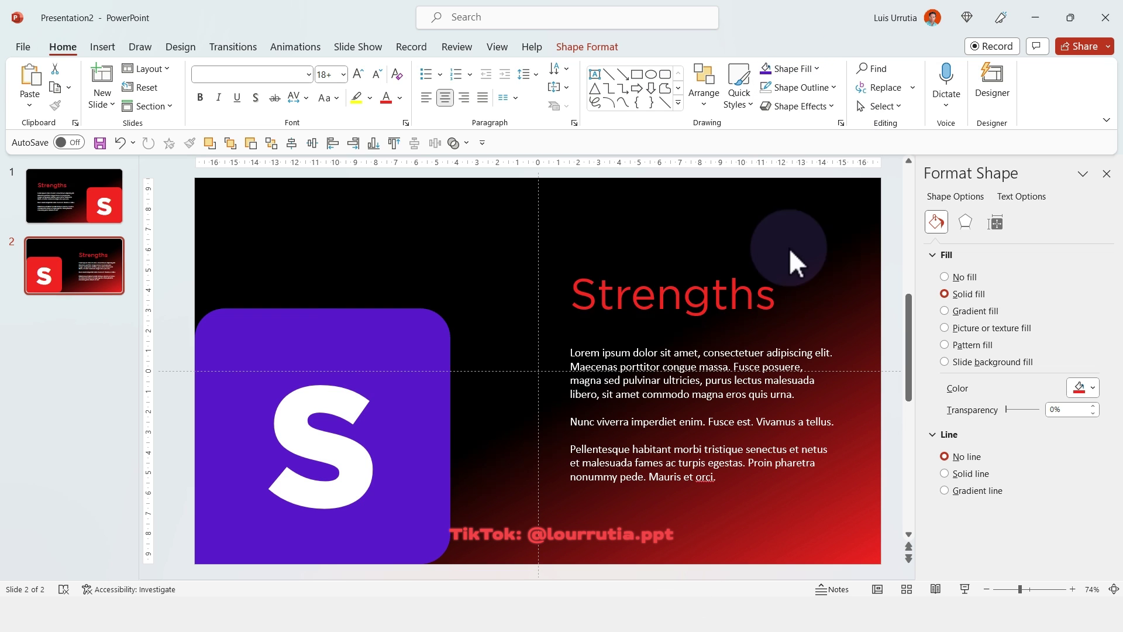
left_click(325, 410)
left_click(325, 409)
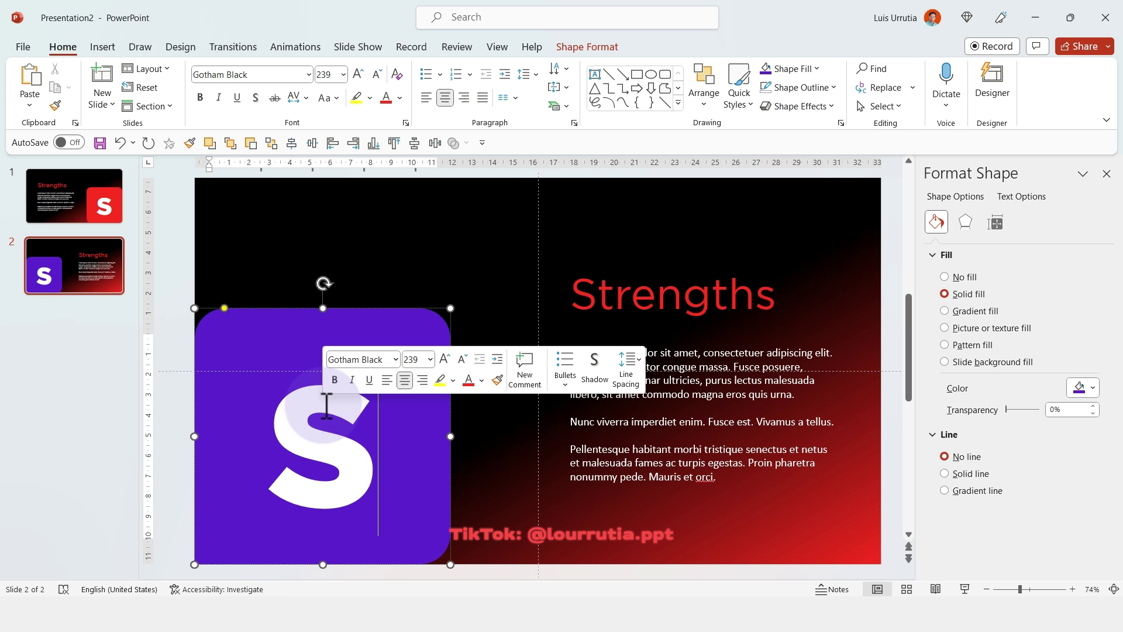
double_click(307, 433)
type("W")
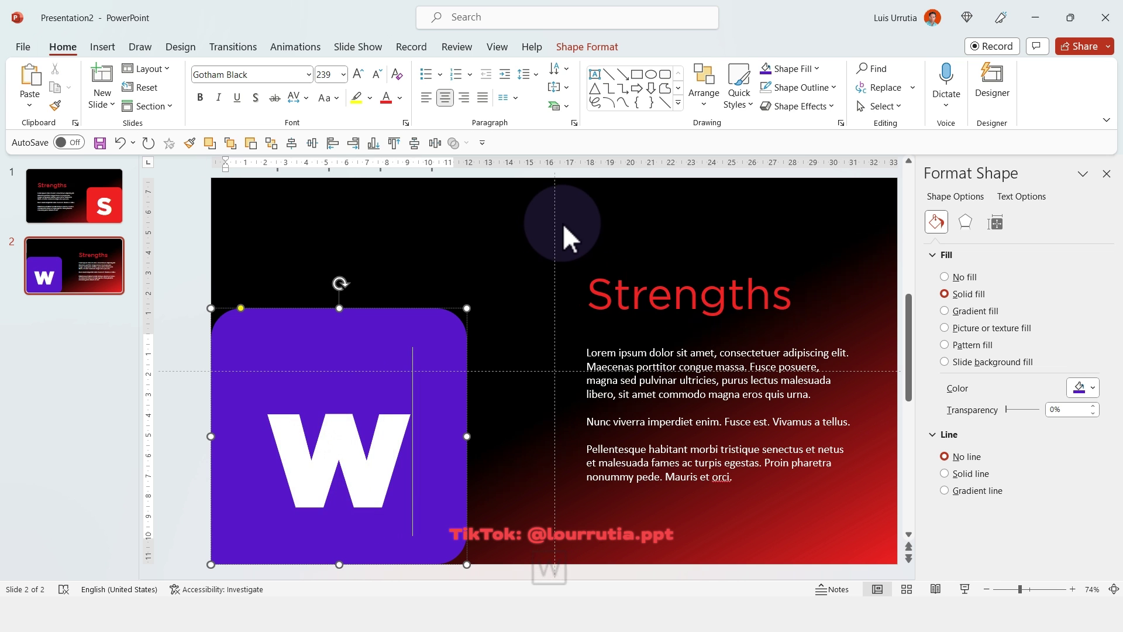
Colour the title purple and retype it as 'Weaknesses'
double_click(641, 221)
left_click(400, 97)
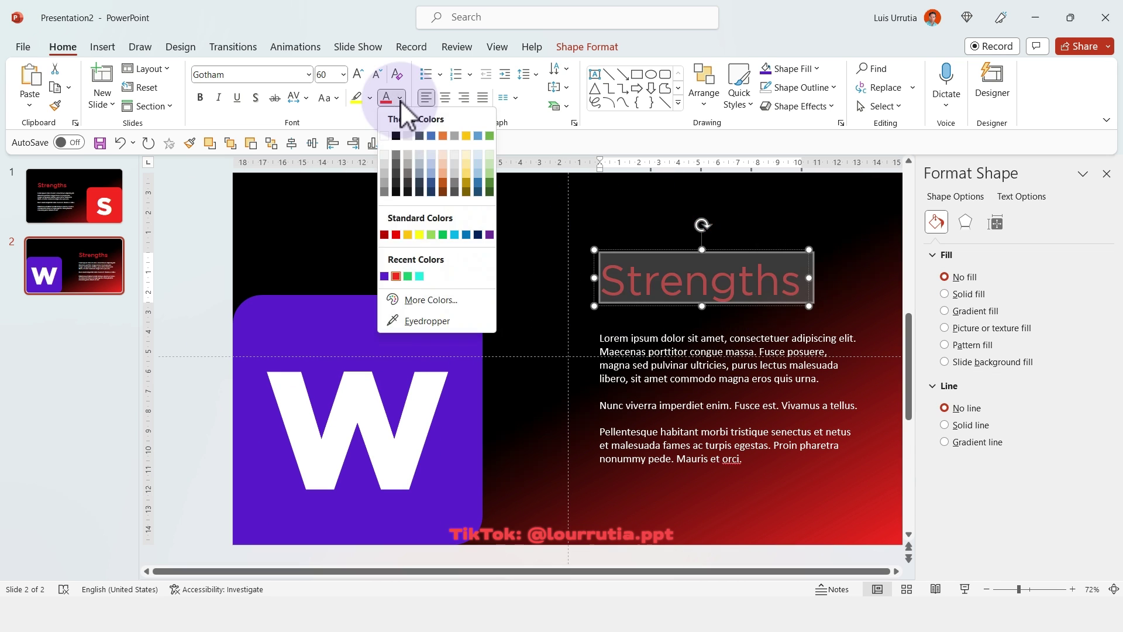
left_click(385, 275)
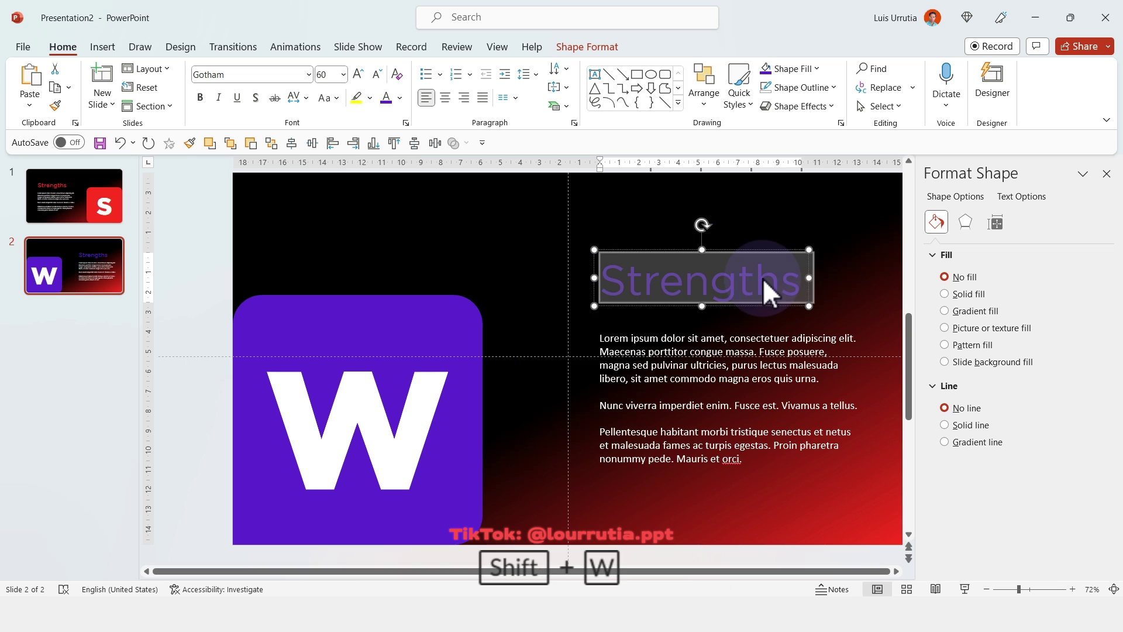
type("W")
key("BackSpace")
type("W")
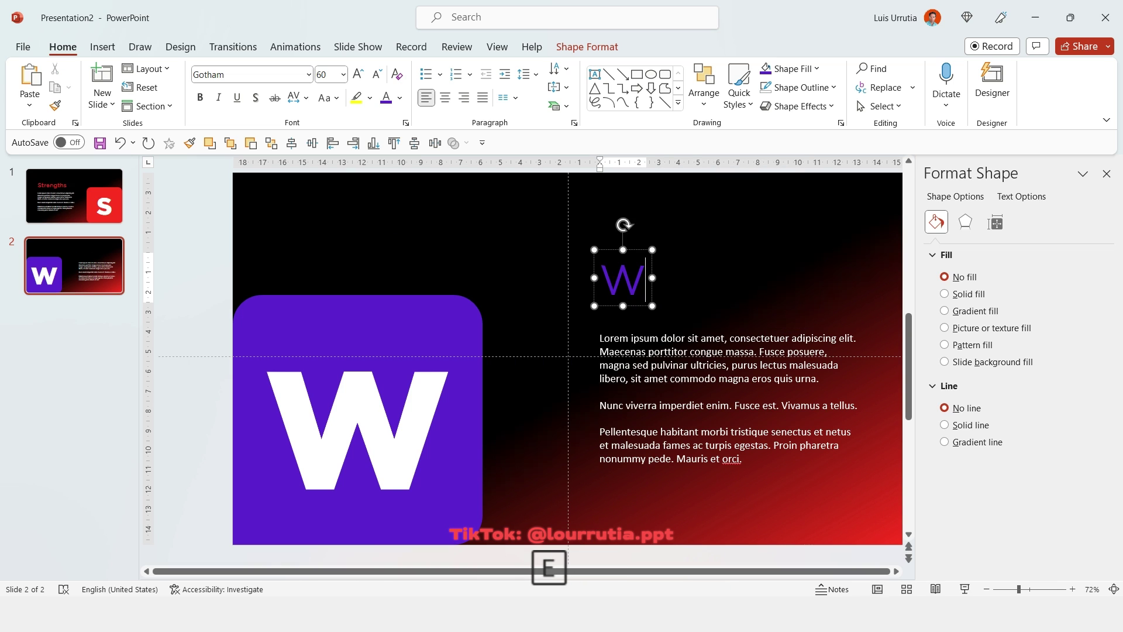
type("eakness")
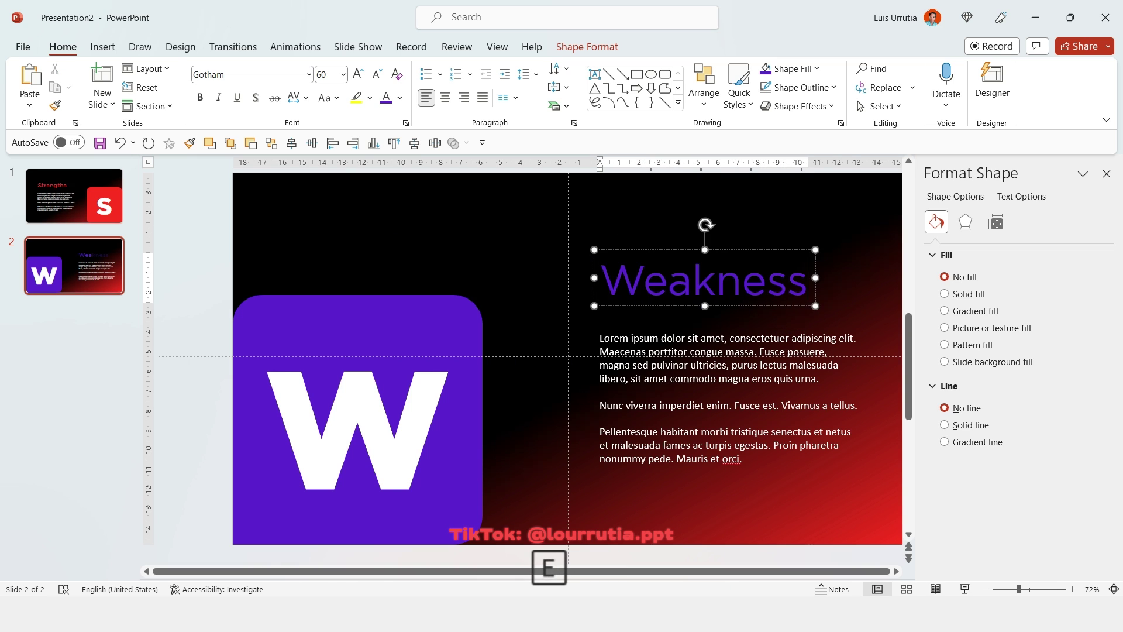
type("es")
Set the background gradient direction to 135° and change its red end stop to purple
left_click(845, 509)
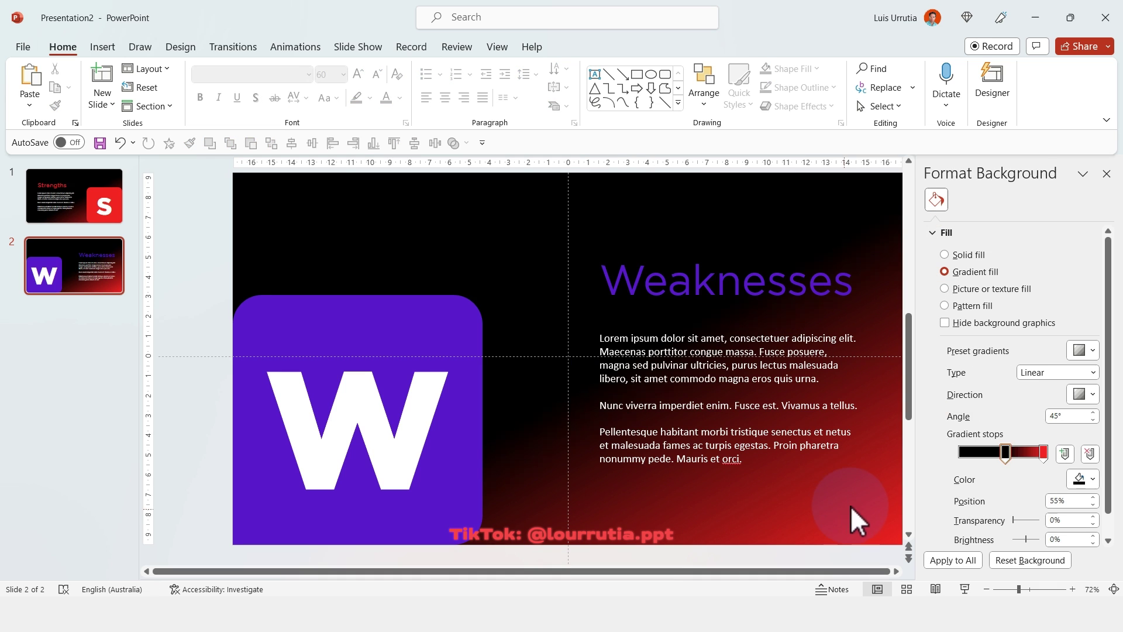
left_click(1092, 394)
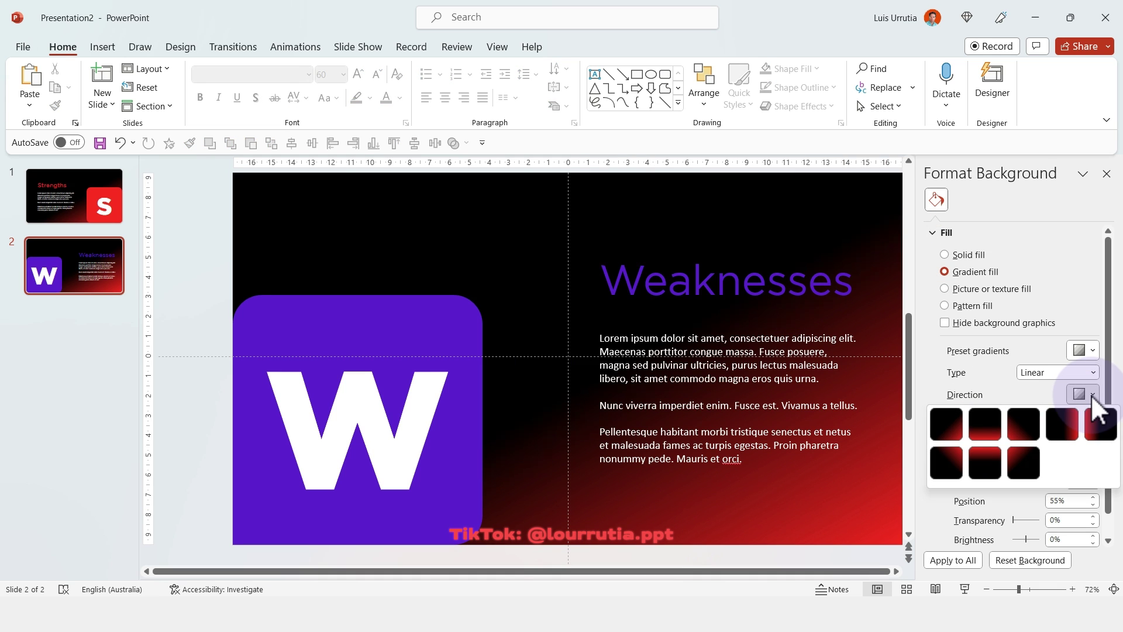
left_click(1023, 425)
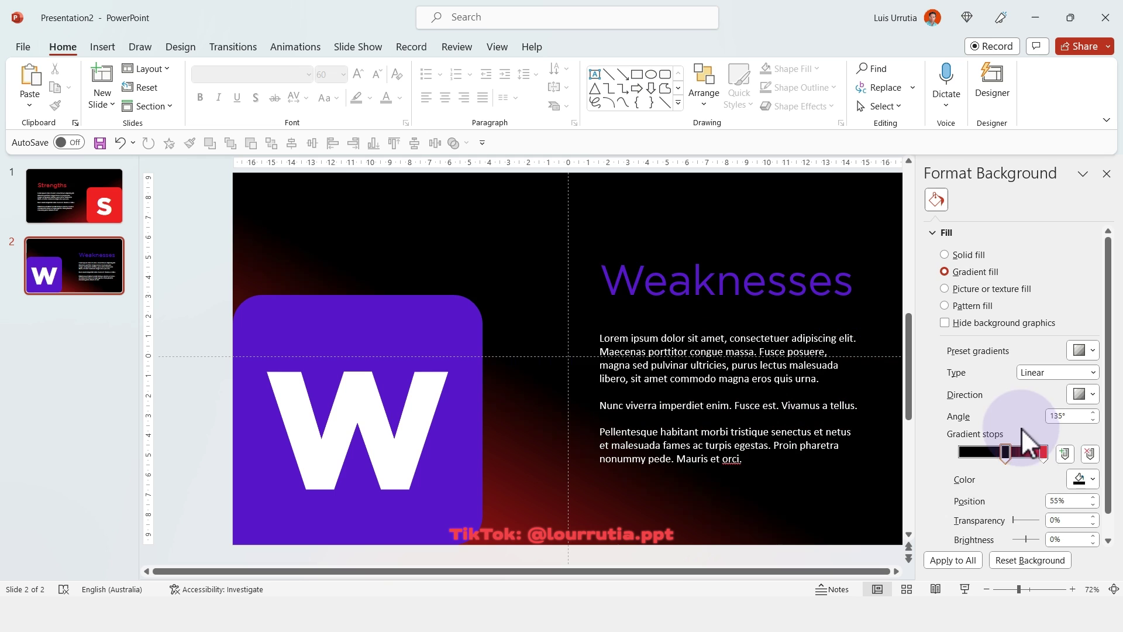
left_click(1043, 453)
left_click(1092, 479)
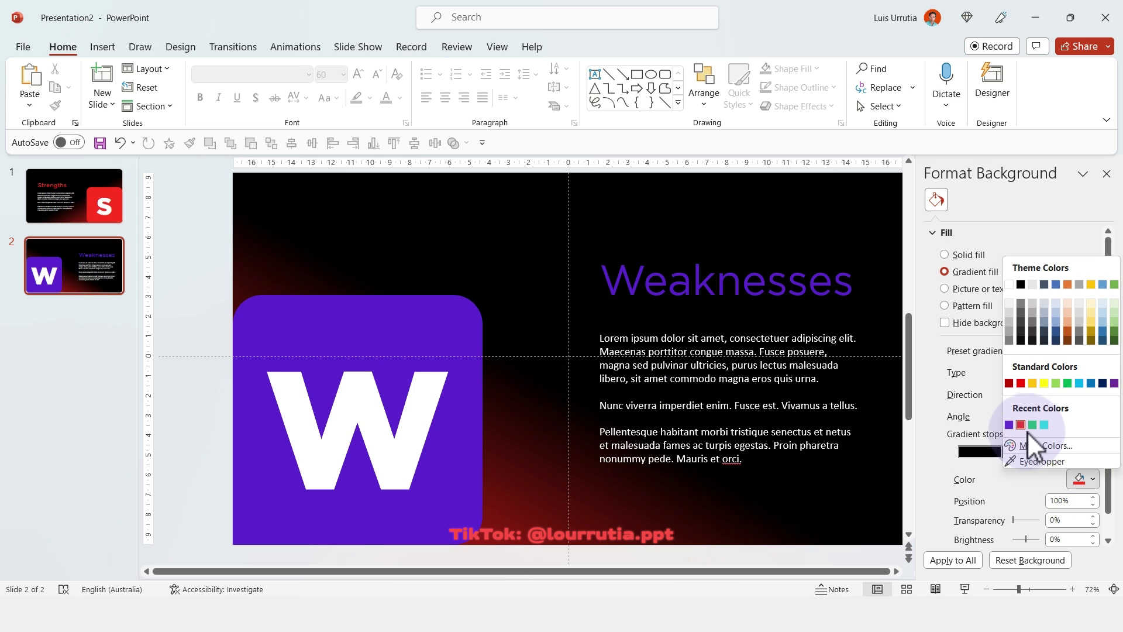
left_click(1011, 424)
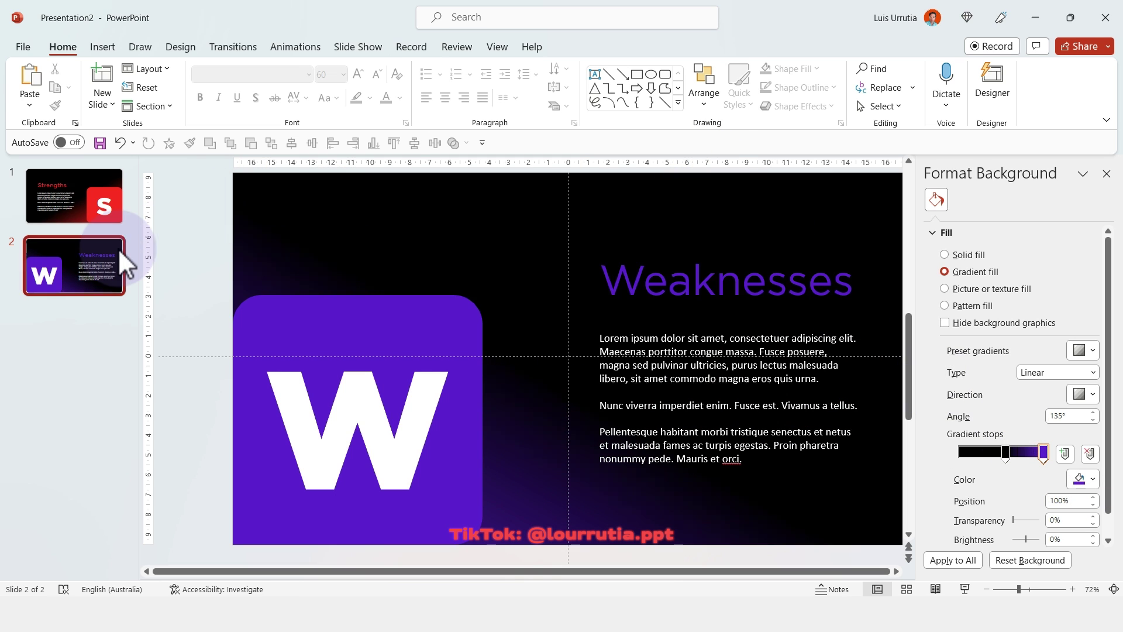
Duplicate slide 2 with Ctrl+D and move the copy's purple W tile to the top-left corner
key("ctrl+d")
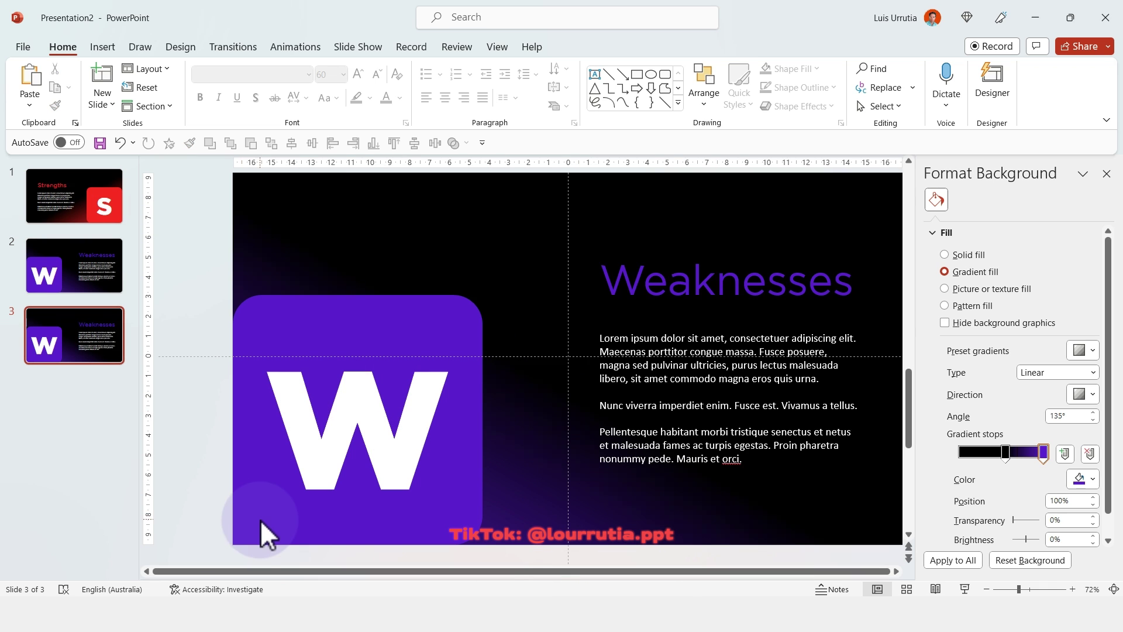
left_click_drag(253, 532, 261, 329)
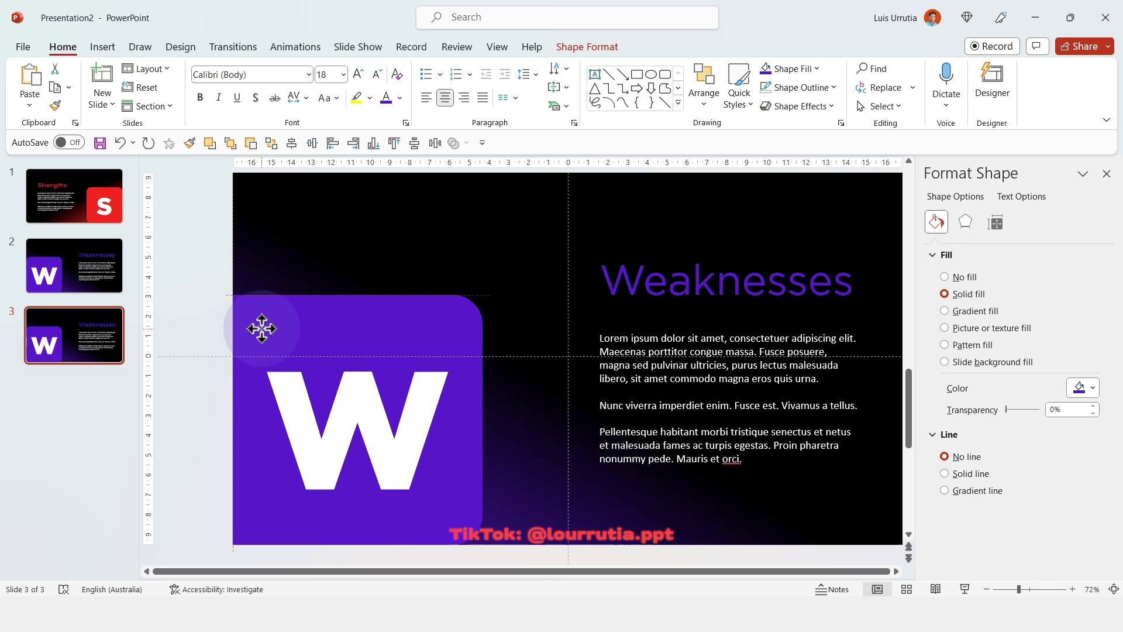
left_click(421, 502)
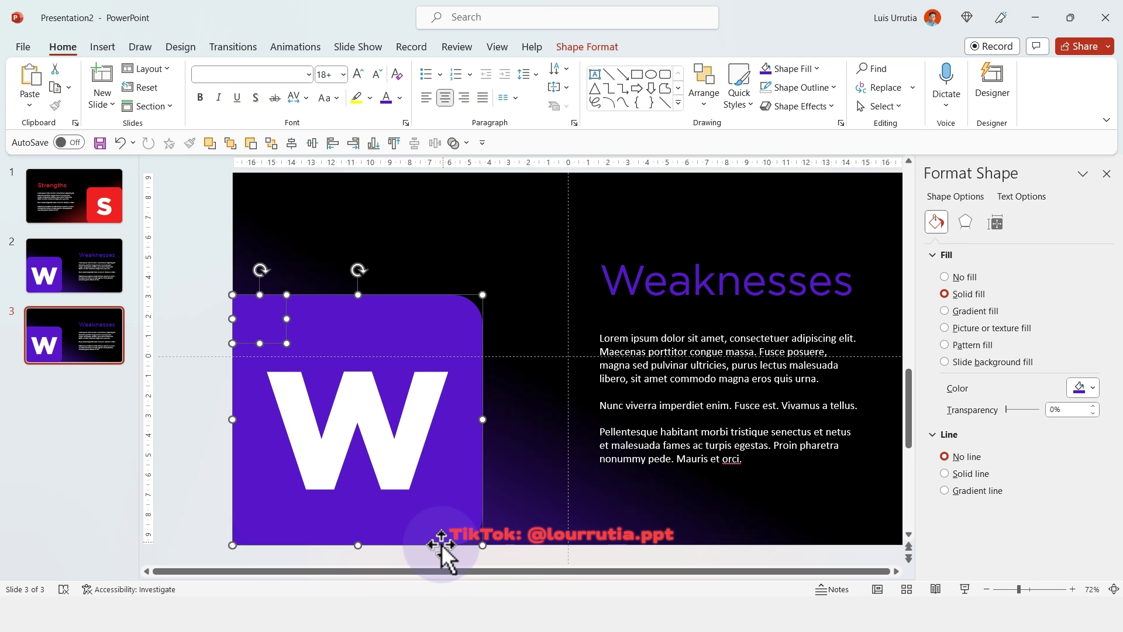
left_click_drag(441, 544, 430, 409)
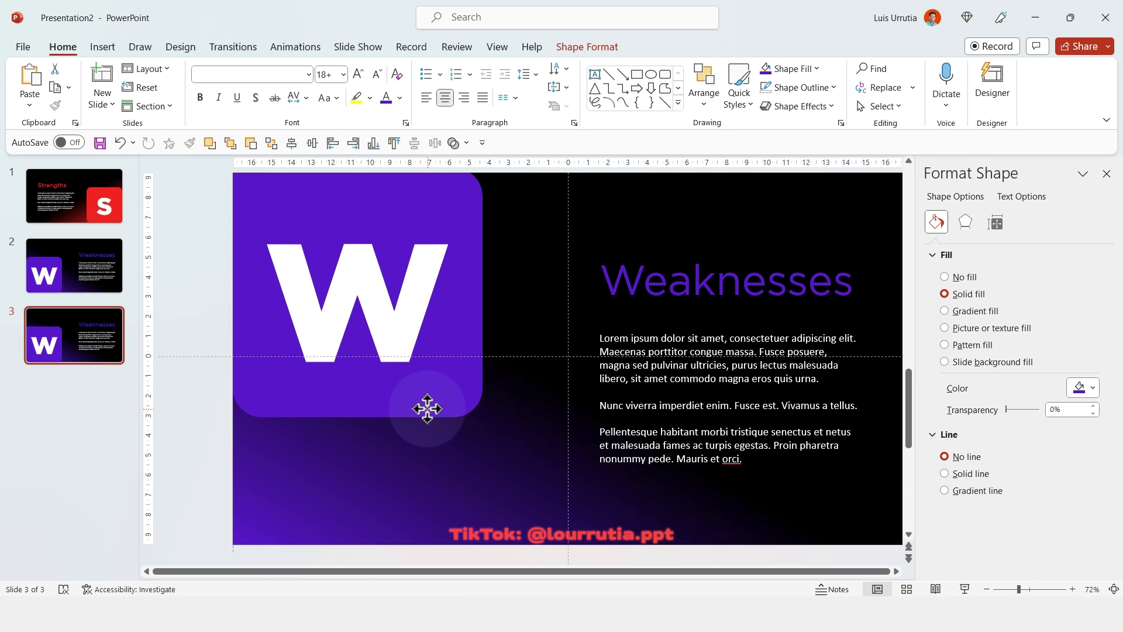
scroll(424, 415, "up", 1)
scroll(441, 346, "down", 1)
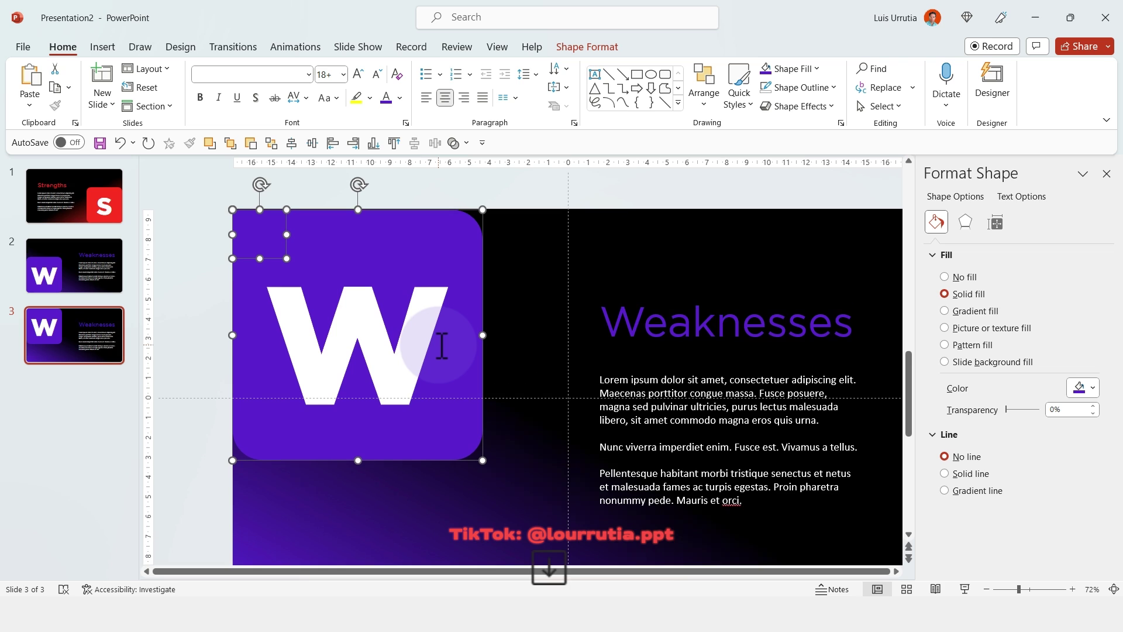
scroll(442, 346, "down", 1)
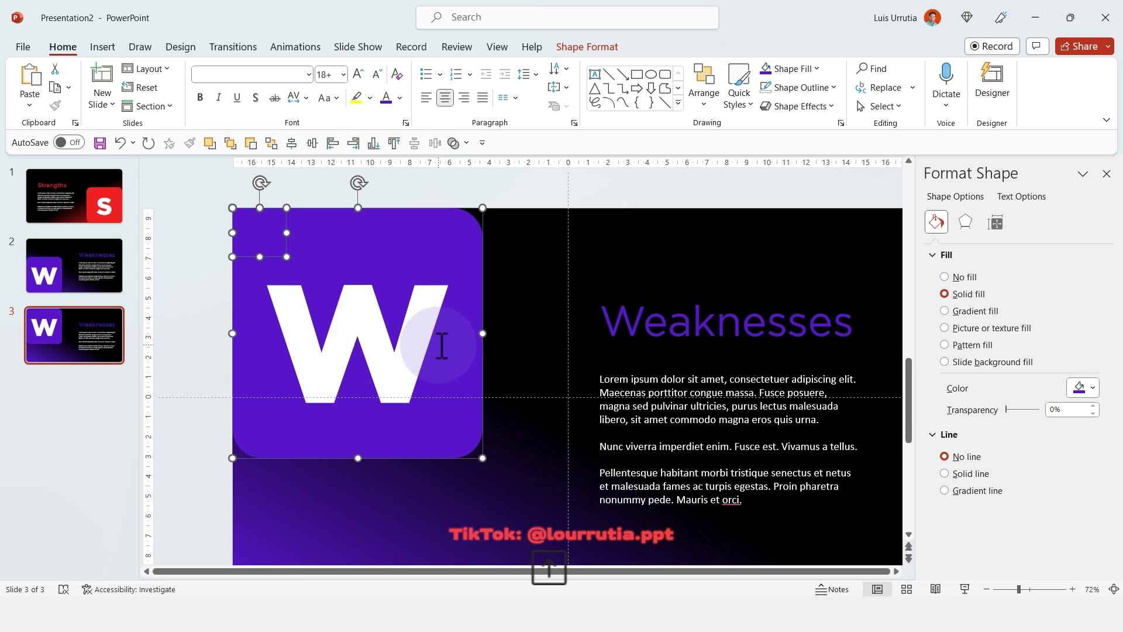
left_click(683, 281)
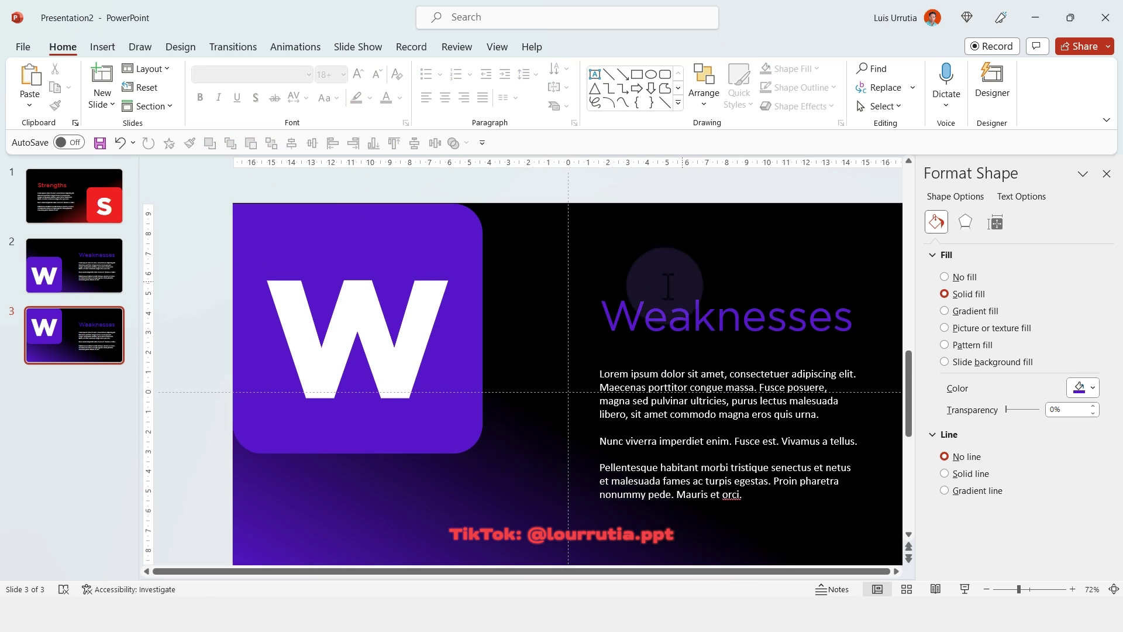
Replace the W in the purple square with a white O and retype the title as Opportunities
double_click(417, 355)
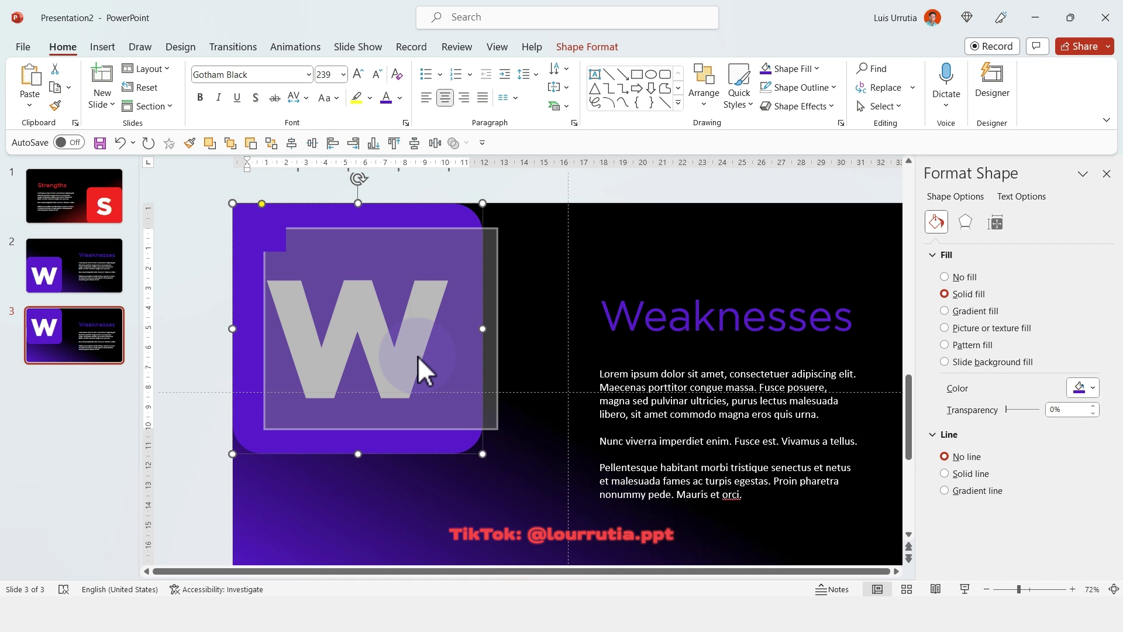
type("O")
left_click(637, 302)
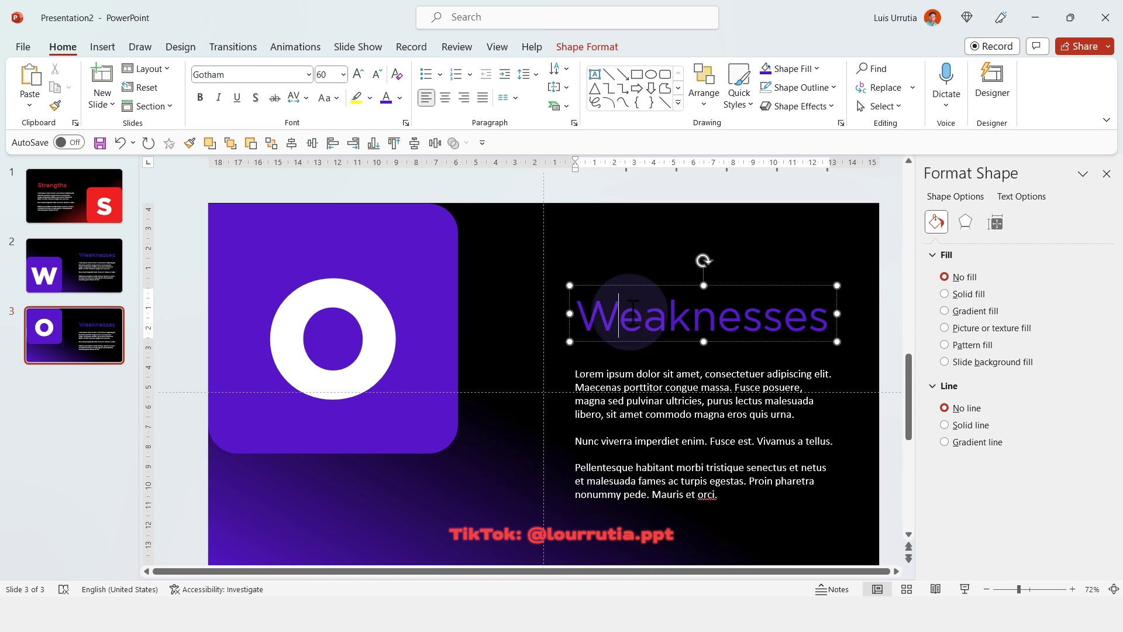
double_click(641, 308)
type("O")
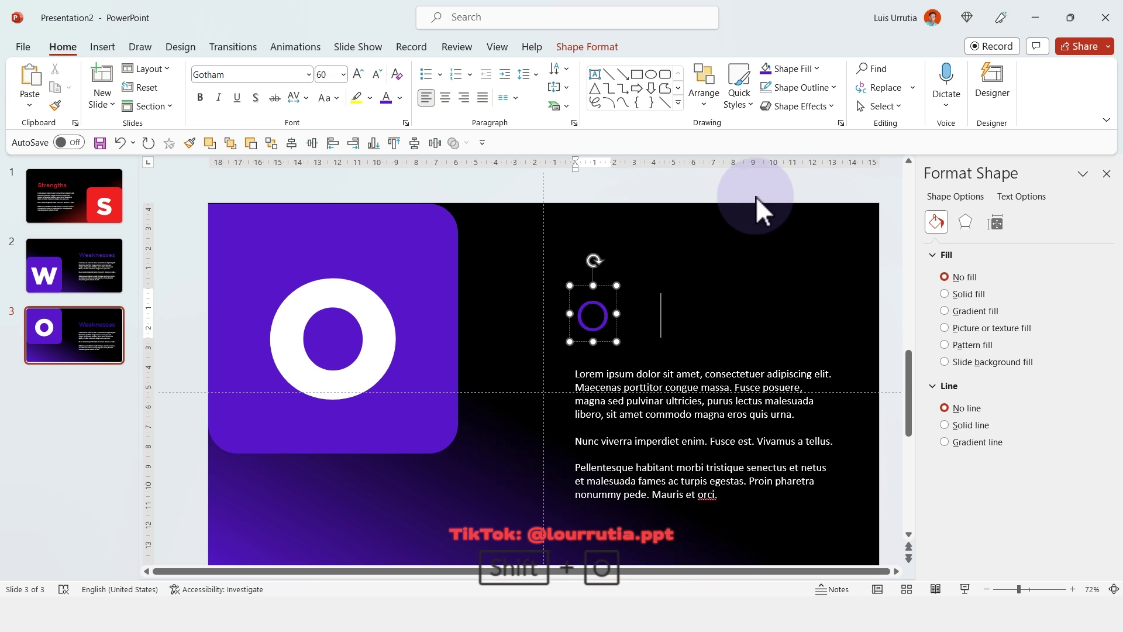
type("pportunitie")
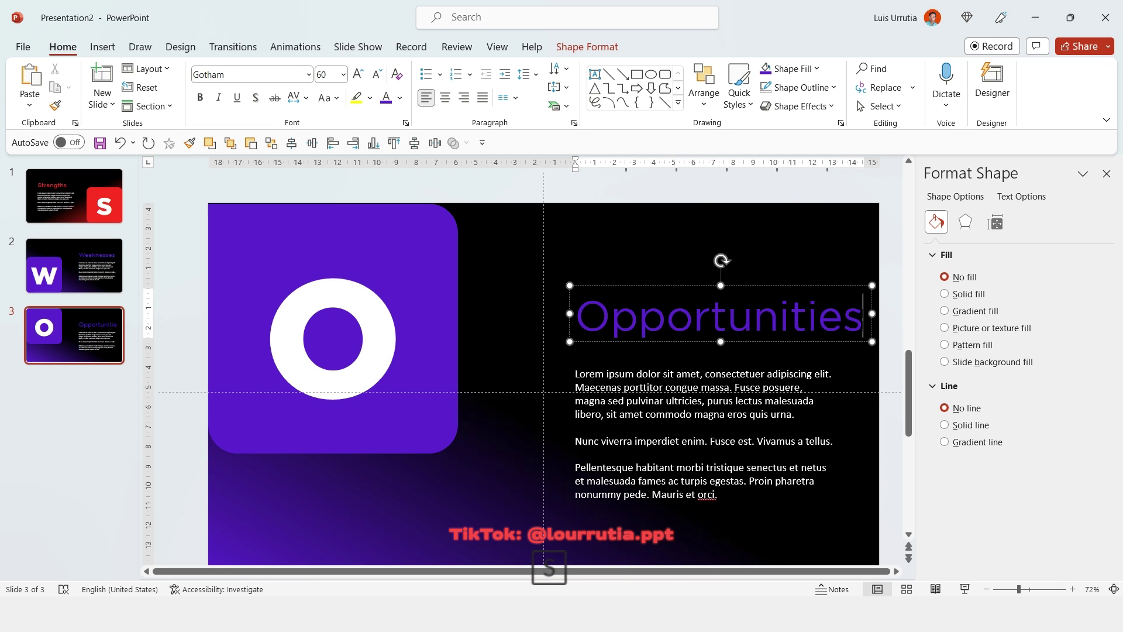
type("s")
Shift the Opportunities title and body text slightly left
left_click(764, 265)
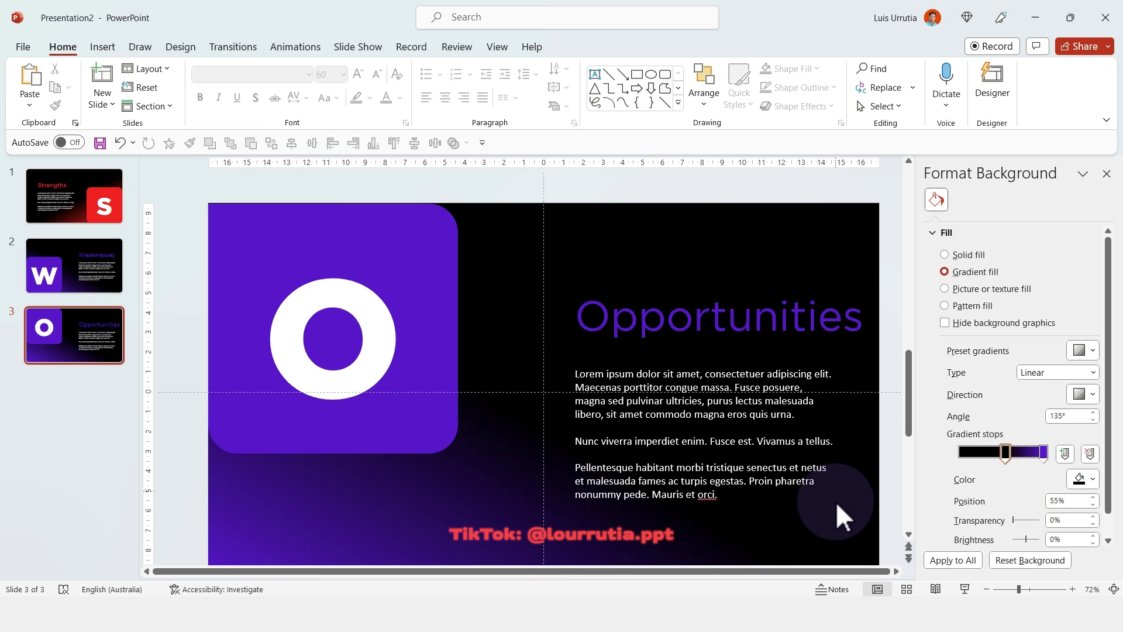
left_click(782, 479)
left_click(747, 326, "shift")
left_click_drag(775, 285, 751, 287)
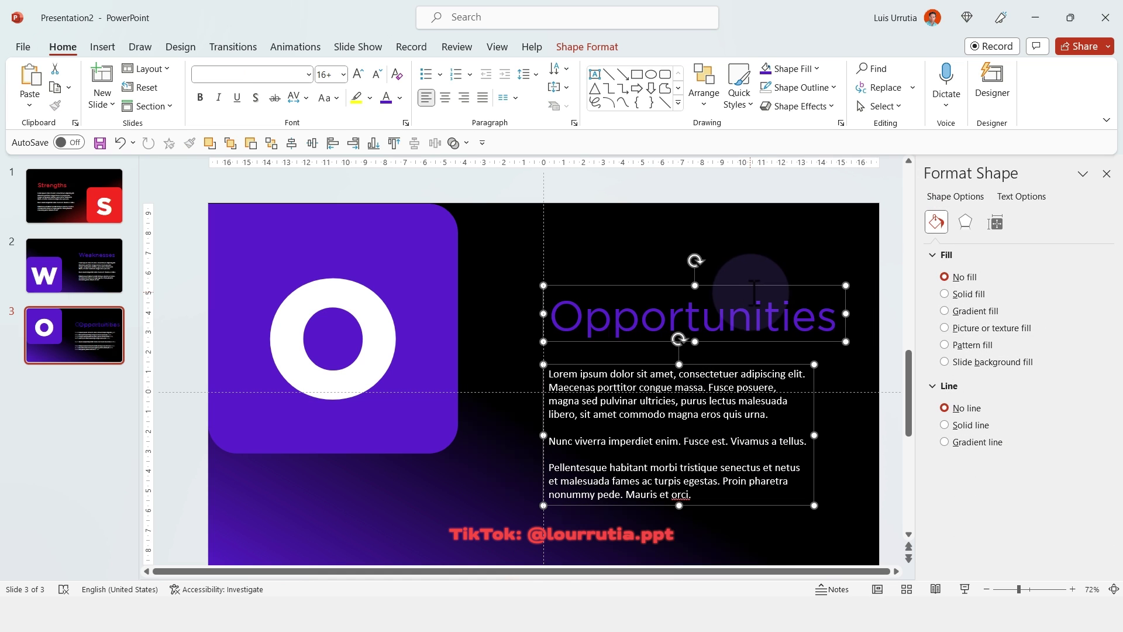
Nudge the Weaknesses title and body text slightly left on slide 2
left_click(74, 265)
left_click(700, 287)
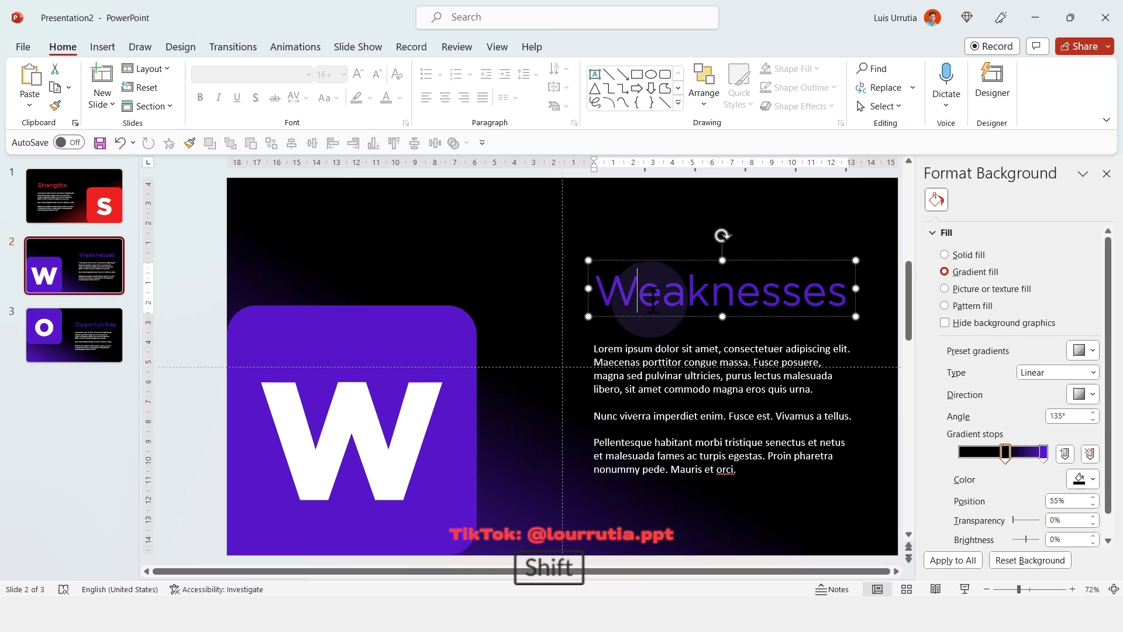
left_click(652, 419, "shift")
left_click_drag(627, 271, 602, 267)
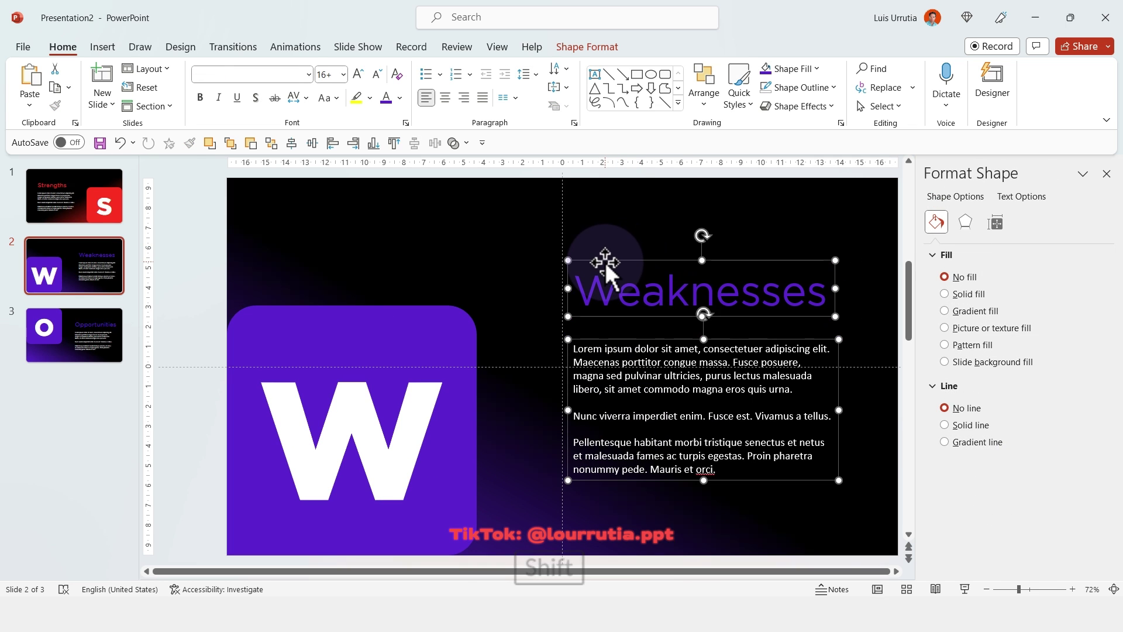
key("Left")
key("Left")
key("Left")
key("Left")
key("Left")
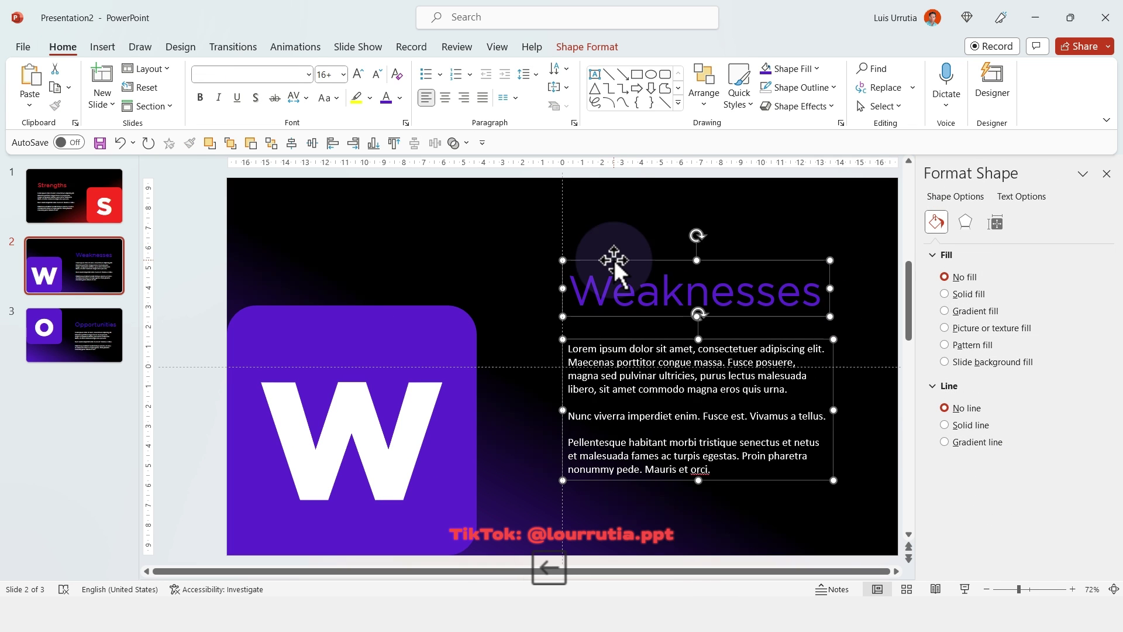
left_click(75, 348)
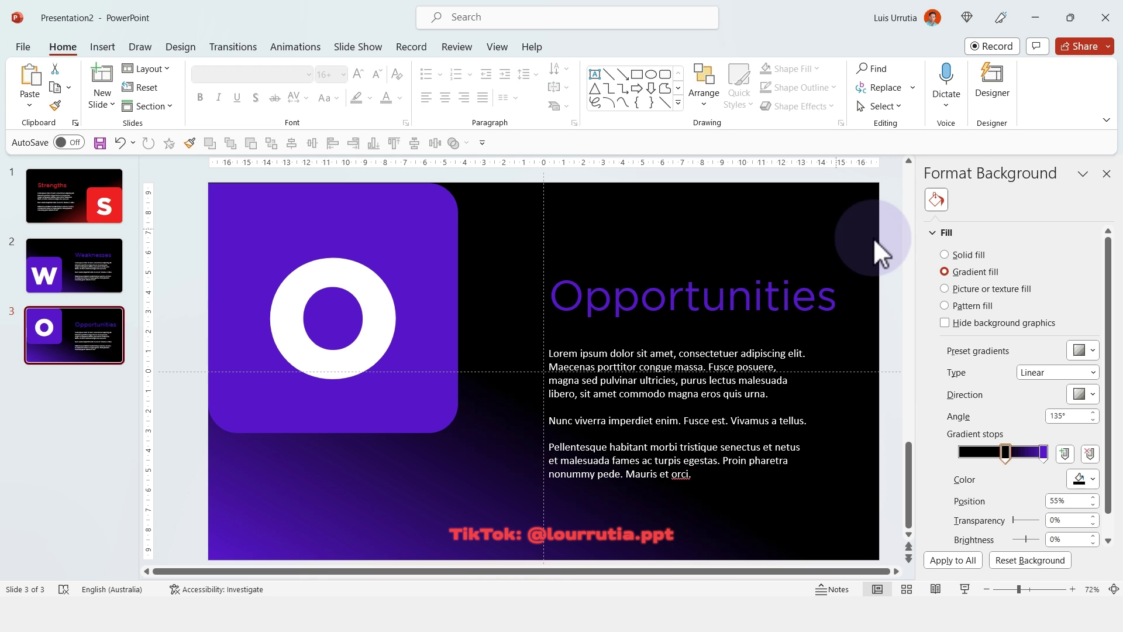
double_click(741, 313)
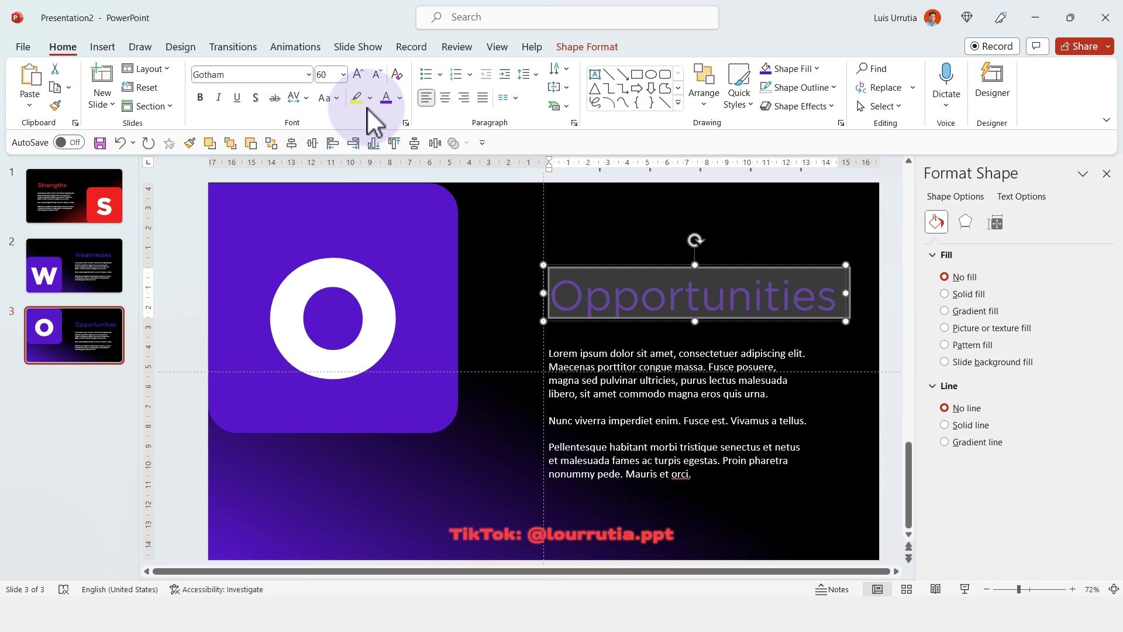
Colour the Opportunities title green
left_click(405, 93)
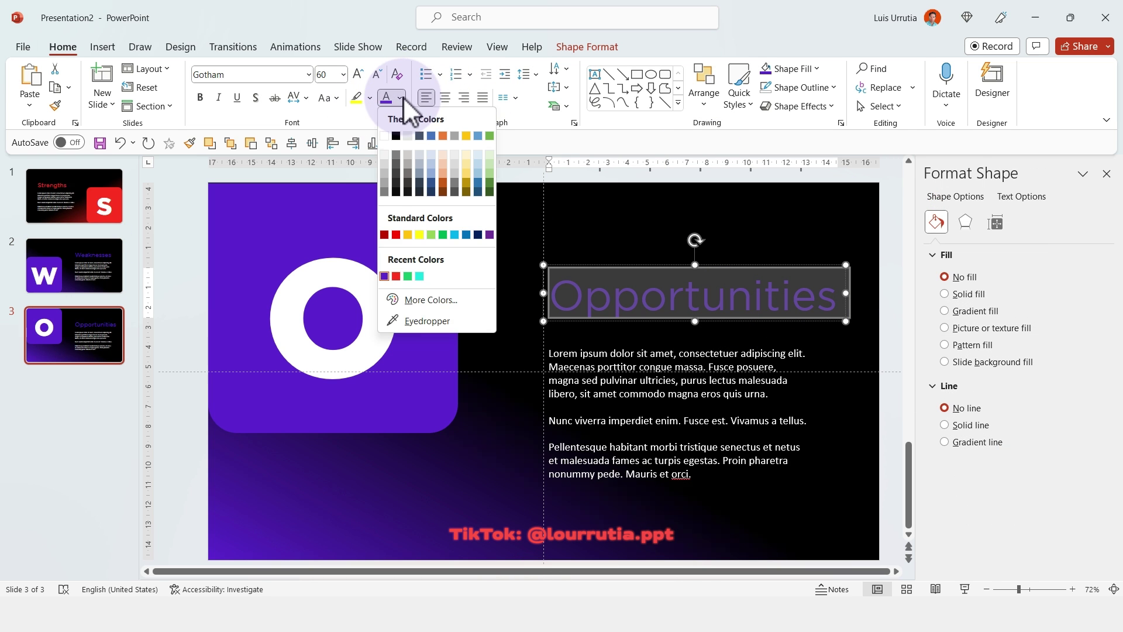
left_click(409, 276)
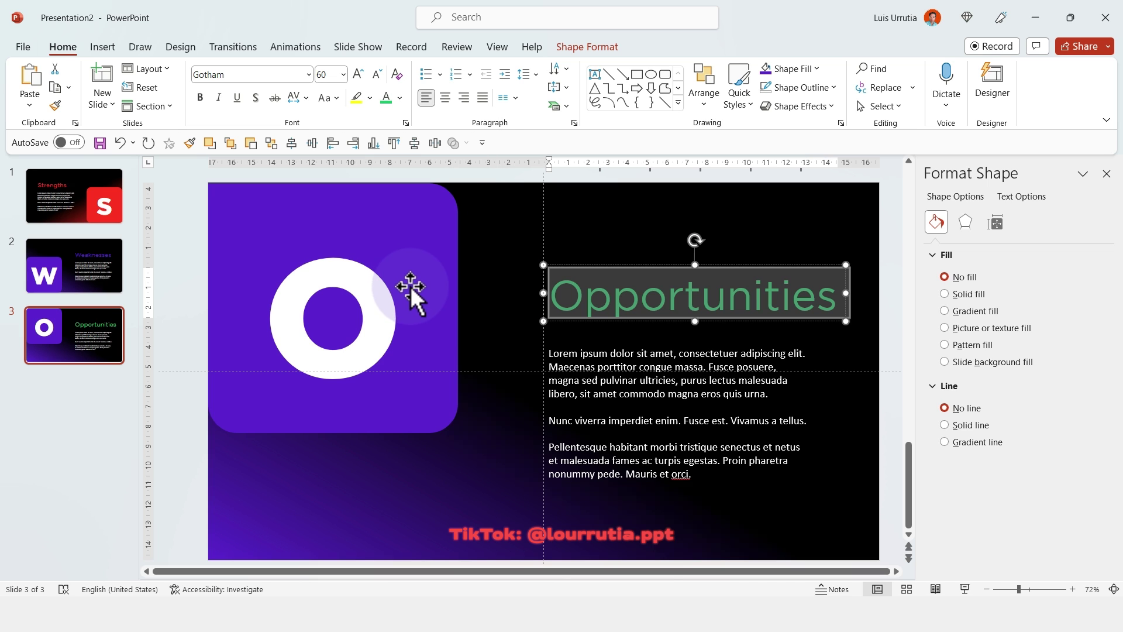
left_click(459, 489)
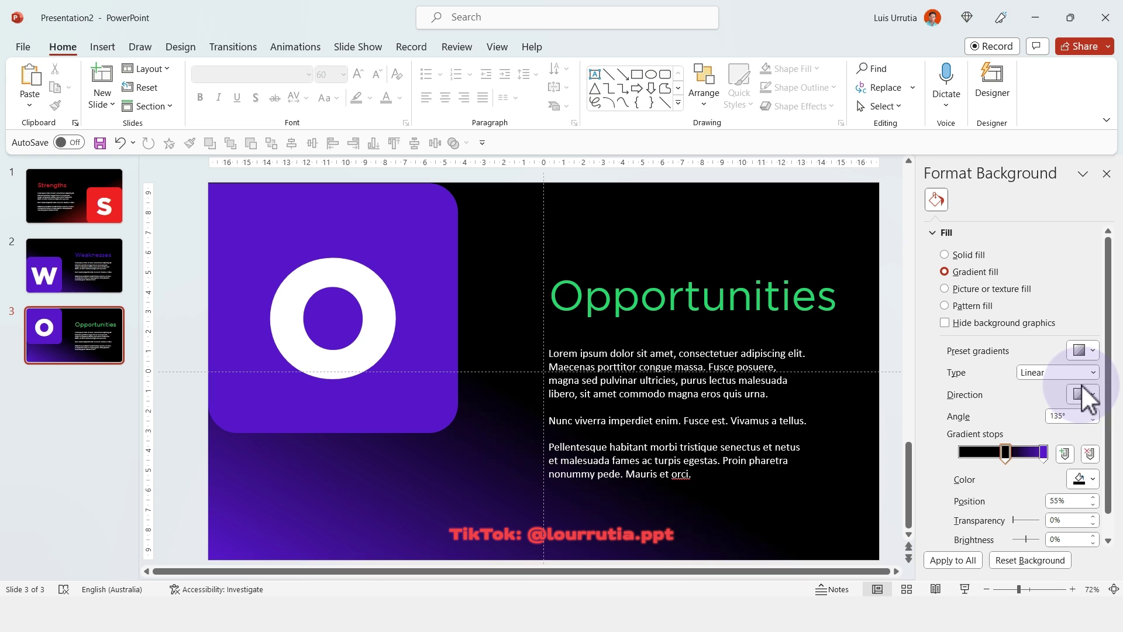
Angle the background gradient to 225° with a green final stop
left_click(1082, 391)
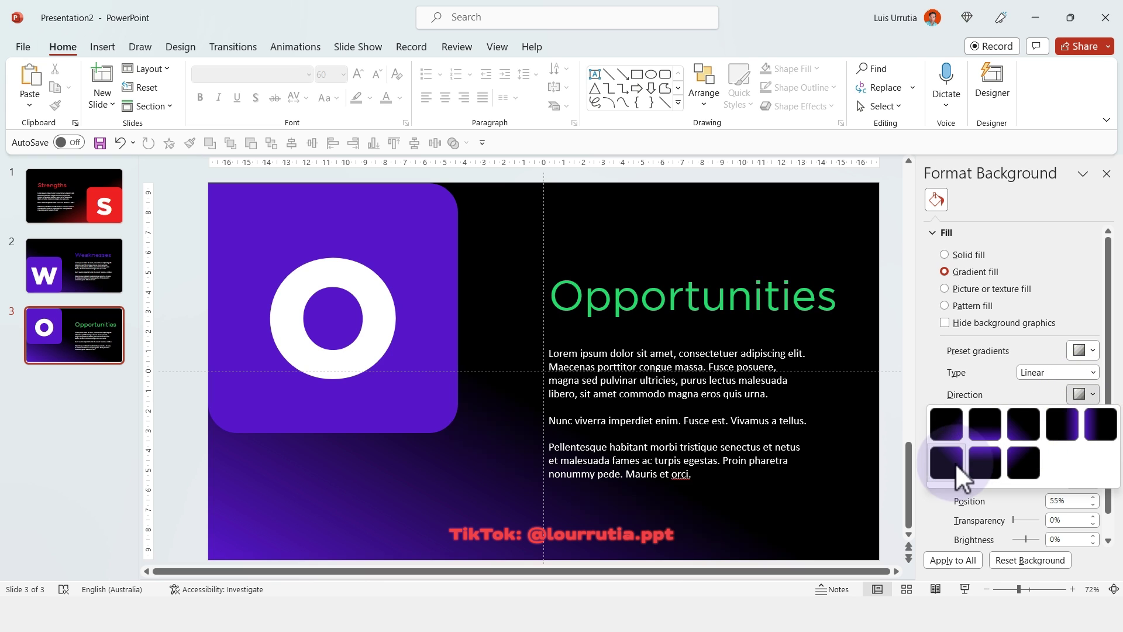
left_click(1031, 457)
left_click(1045, 451)
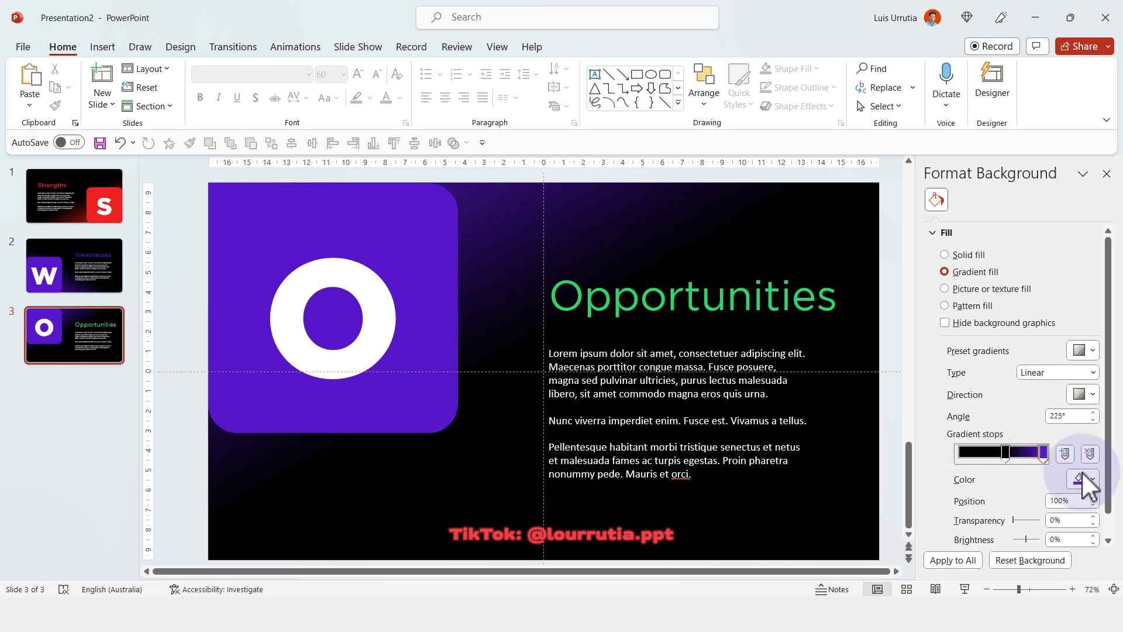
left_click(1083, 474)
left_click(1008, 426)
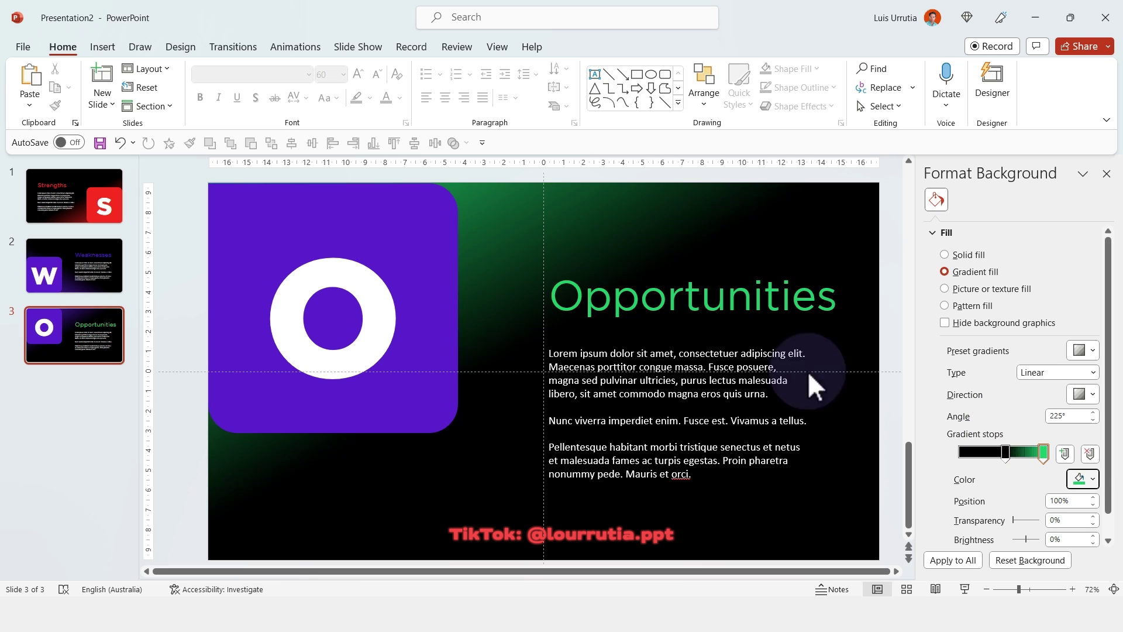
Fill the rounded square green and duplicate the Opportunities slide as slide 4
left_click(363, 216)
left_click(213, 201, "shift")
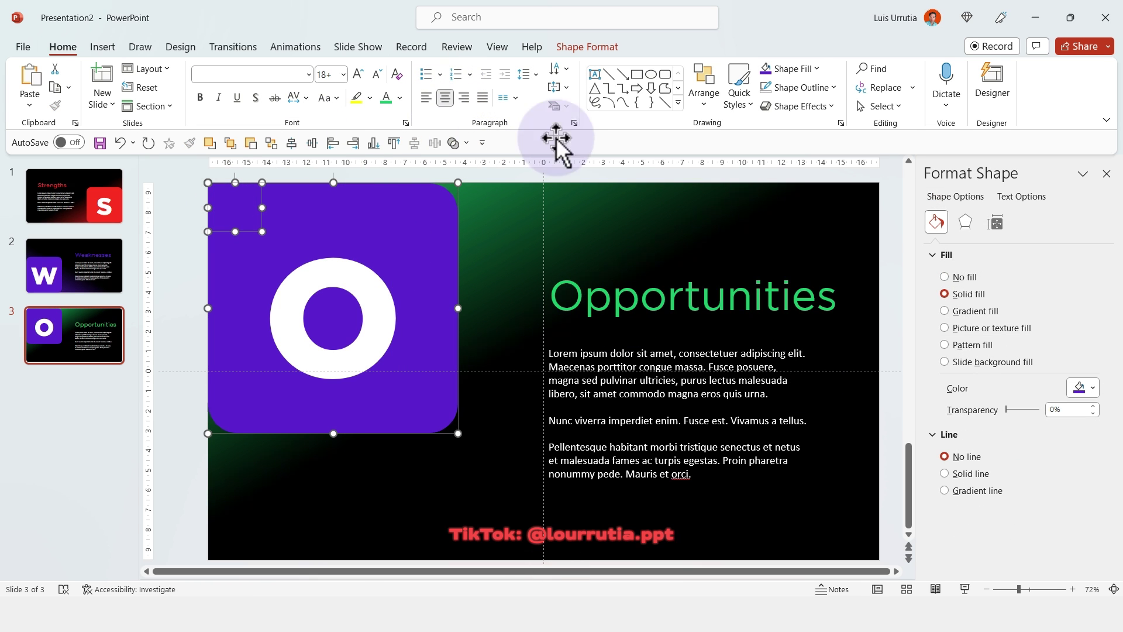
left_click(809, 70)
left_click(764, 245)
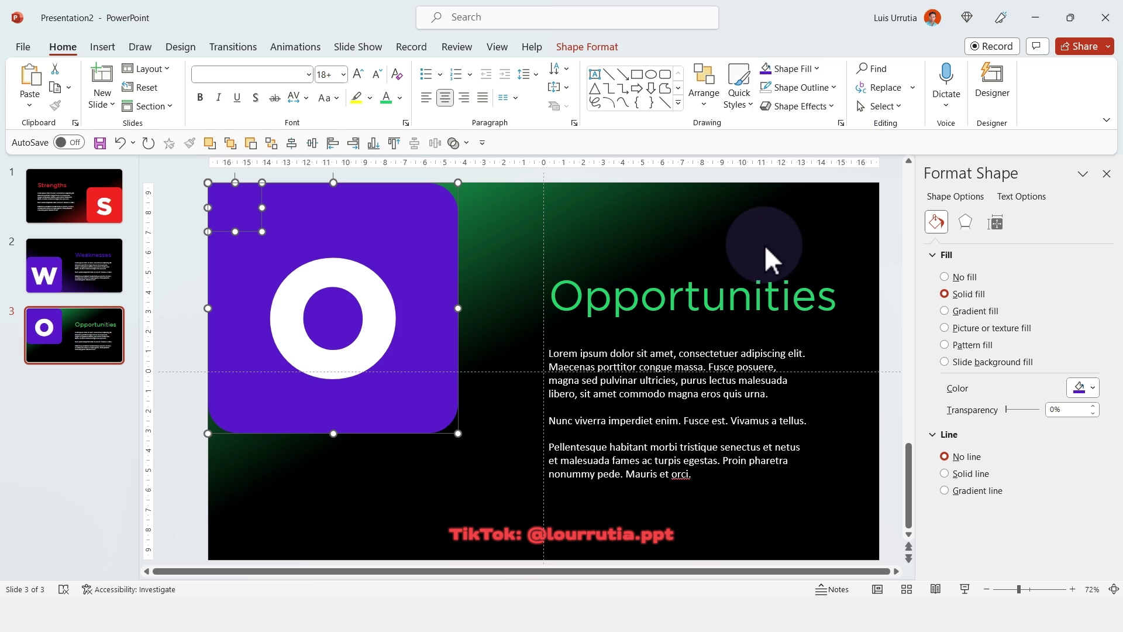
left_click(699, 230)
left_click(78, 334)
key("ctrl+d")
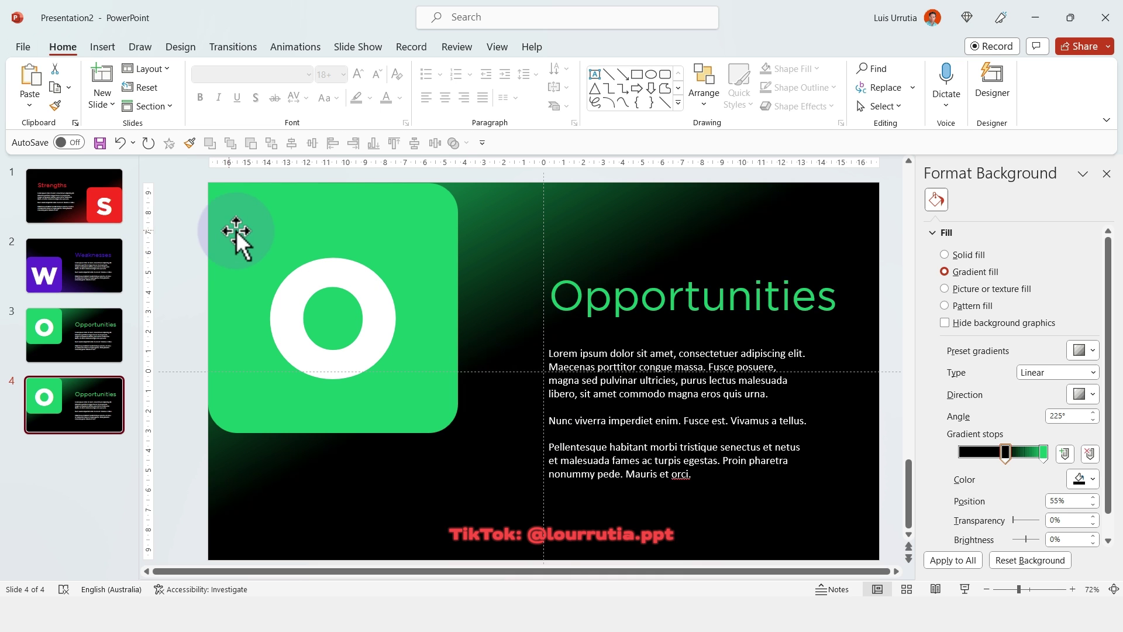
Replace slide 4's title and body with the Strengths text copied from slide 1
left_click(606, 266)
left_click(679, 421, "shift")
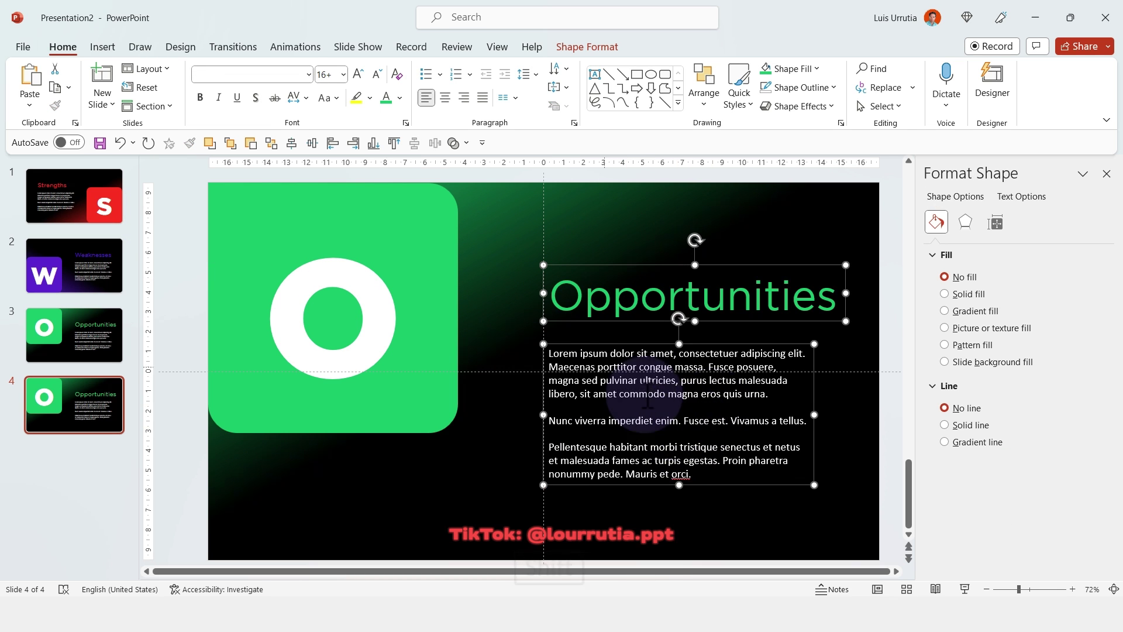
key("BackSpace")
left_click(88, 199)
left_click(447, 297)
left_click(411, 406, "shift")
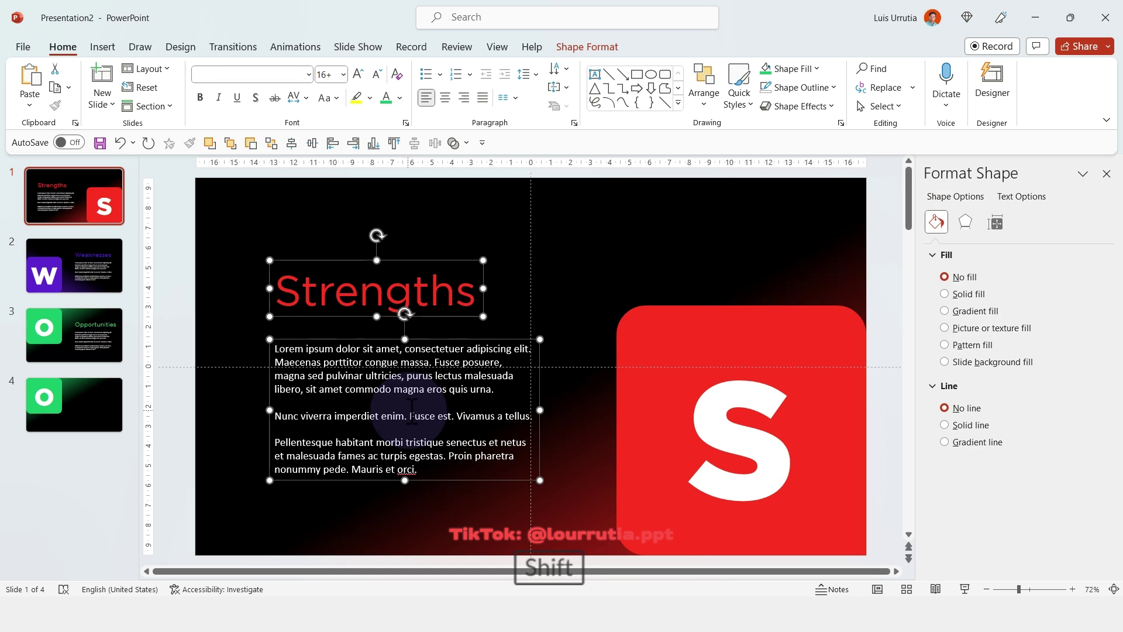
key("ctrl+c")
left_click(71, 401)
key("ctrl+v")
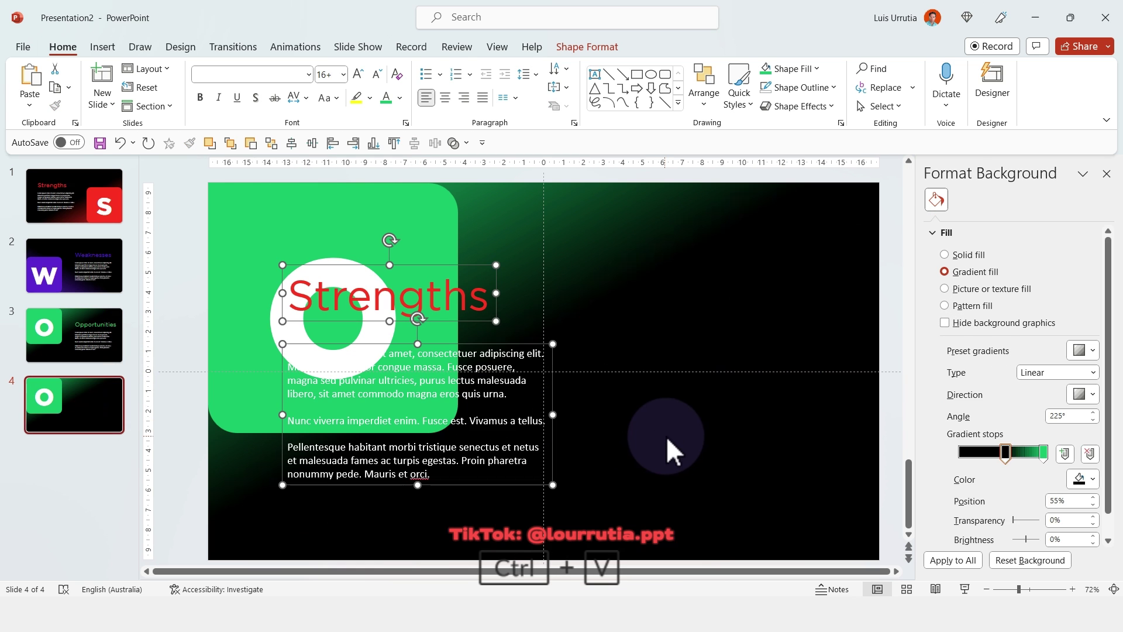
left_click(666, 437)
Move the green O square to the right side of slide 4
left_click(383, 233)
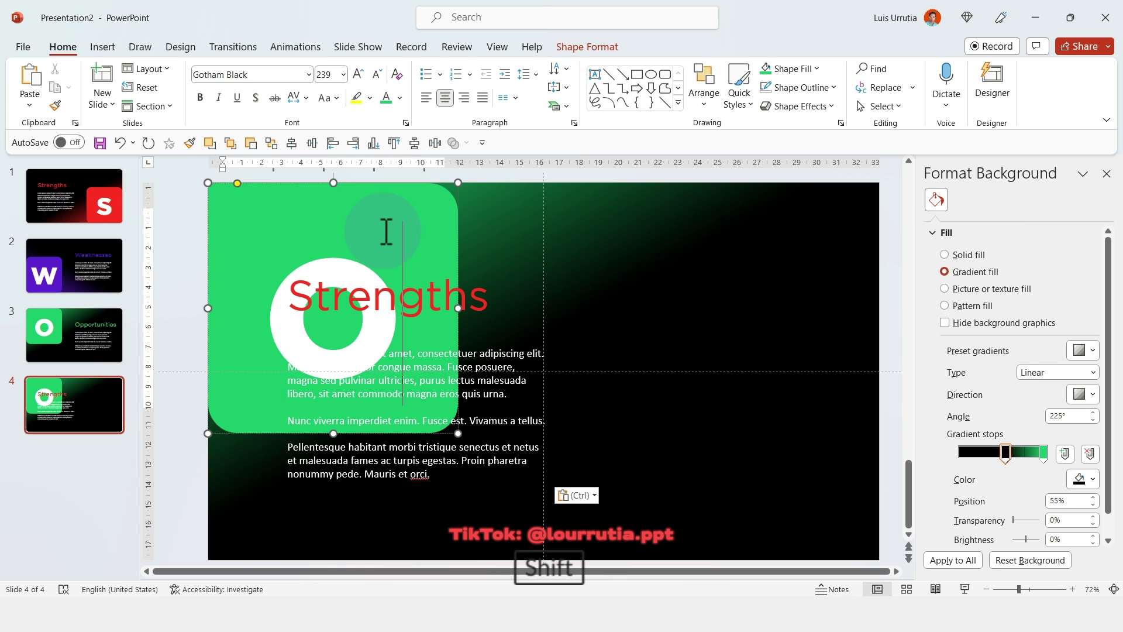
left_click(211, 200, "shift")
left_click_drag(211, 200, 824, 199)
Change the letter in the square from O to T
left_click(655, 464)
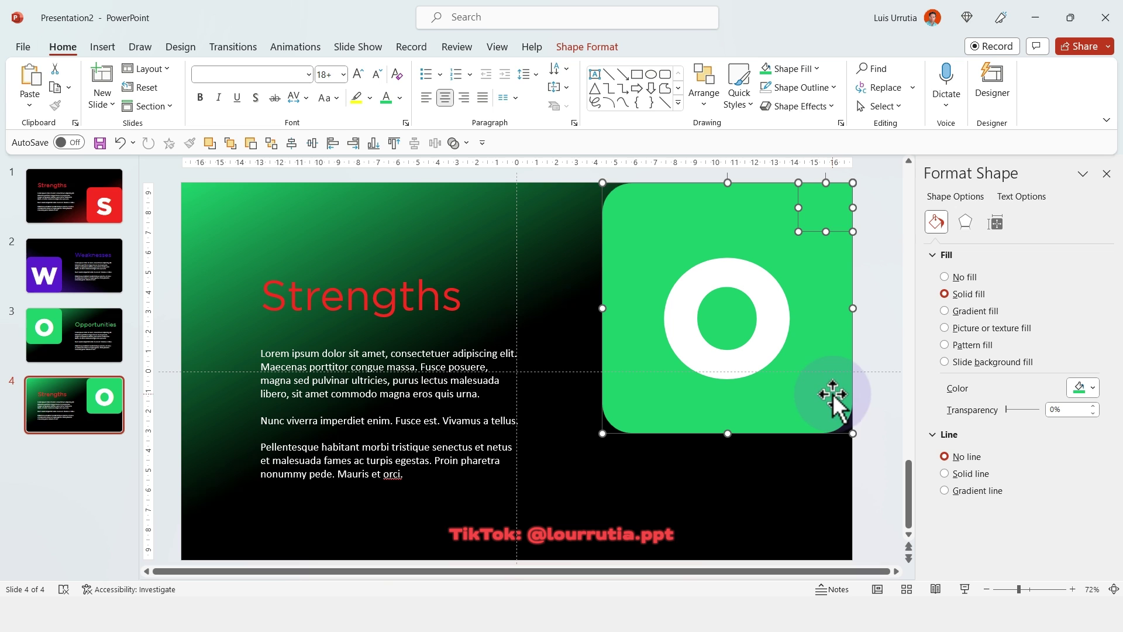
mouse_move(823, 423)
left_mouse_down()
mouse_move(827, 403)
mouse_move(825, 427)
left_mouse_up()
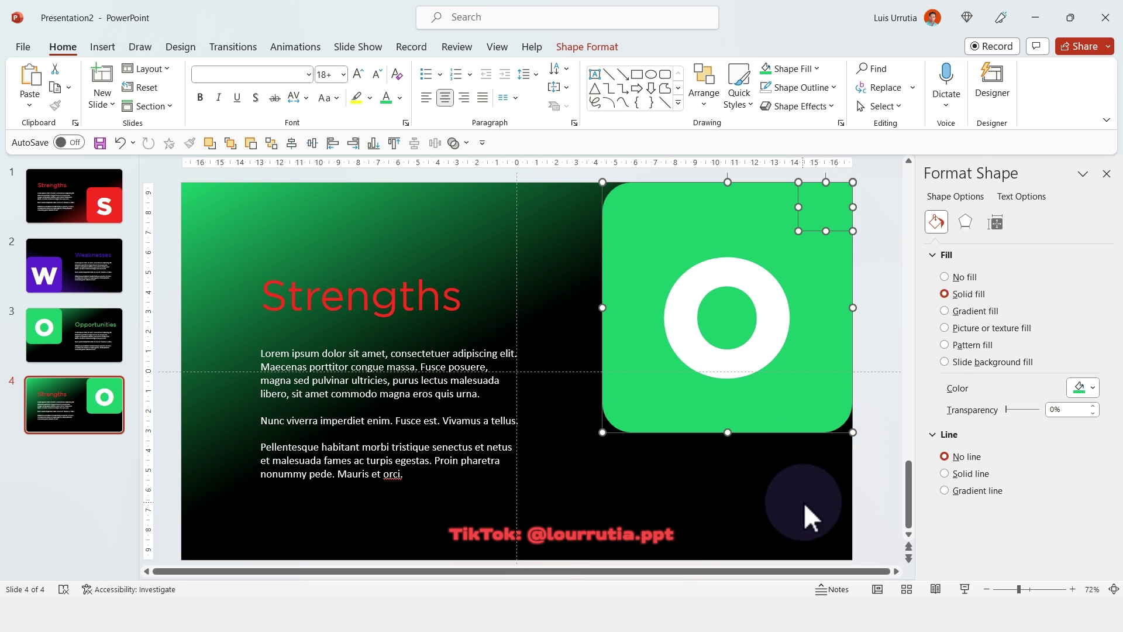
left_click(748, 467)
left_click(702, 289)
double_click(701, 289)
type("T")
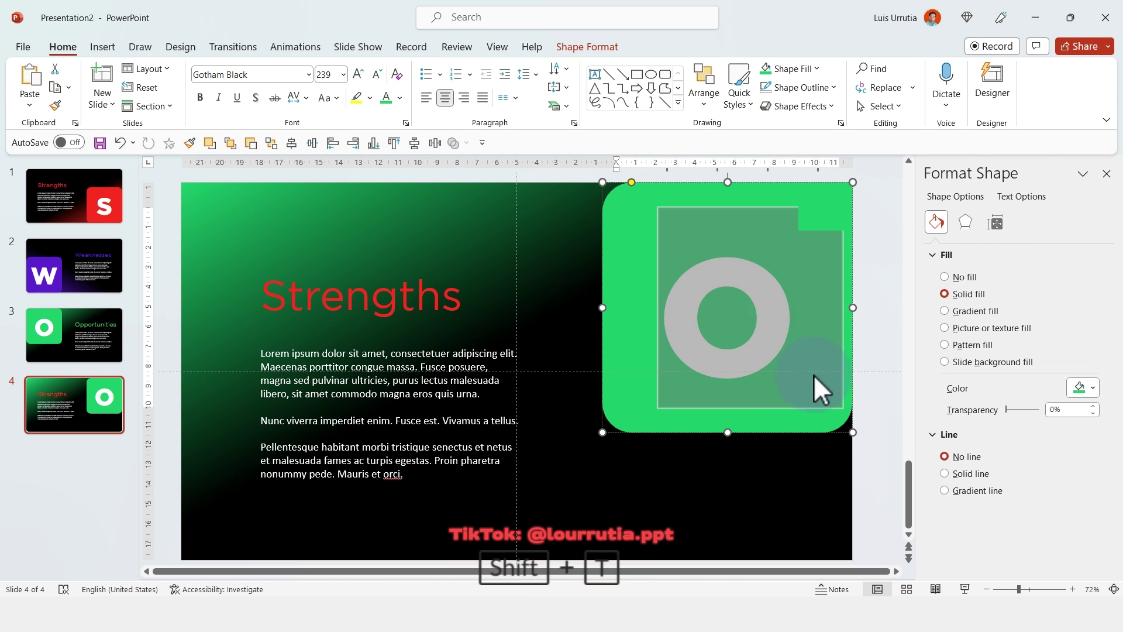
left_click(753, 486)
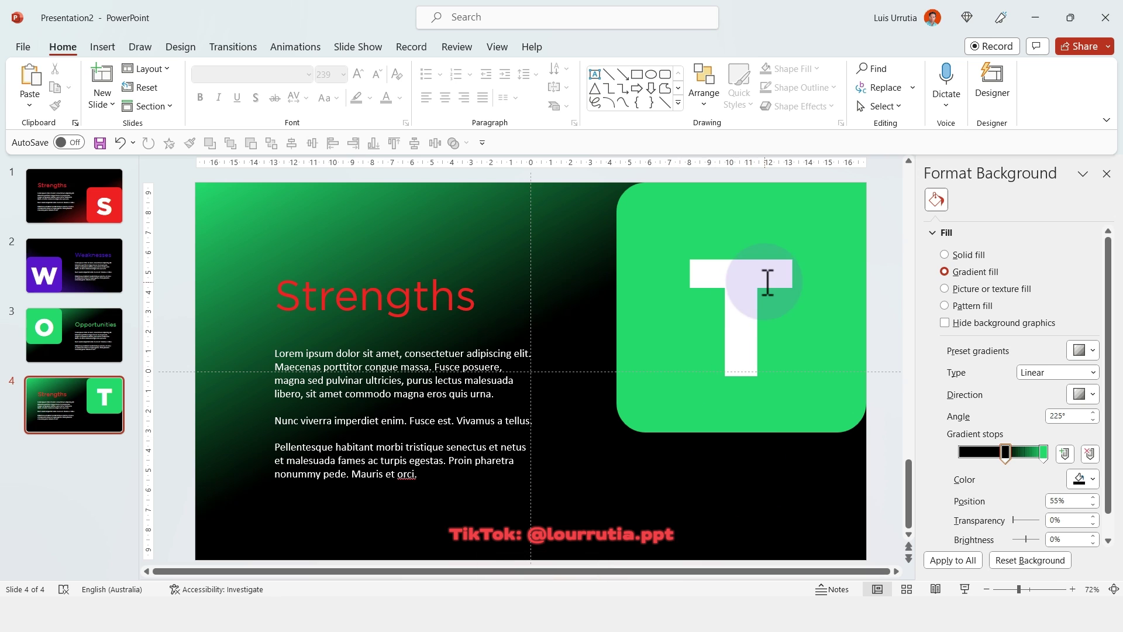
Fill the rounded square and corner shape with cyan
left_click(631, 303)
left_click(862, 198, "shift")
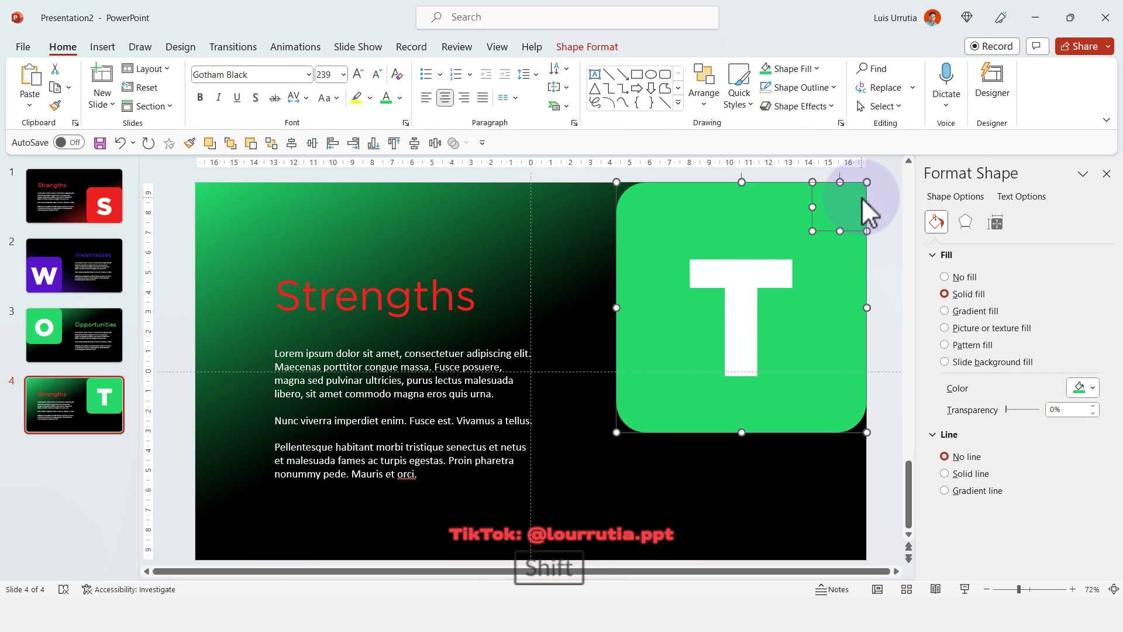
left_click(798, 65)
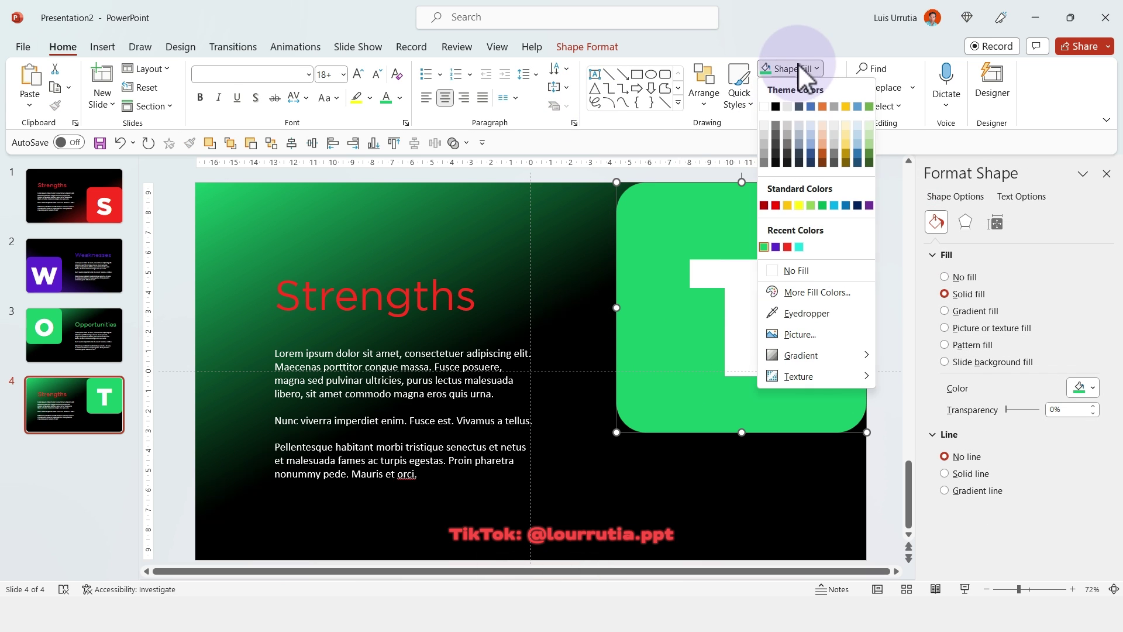
left_click(800, 247)
left_click(655, 507)
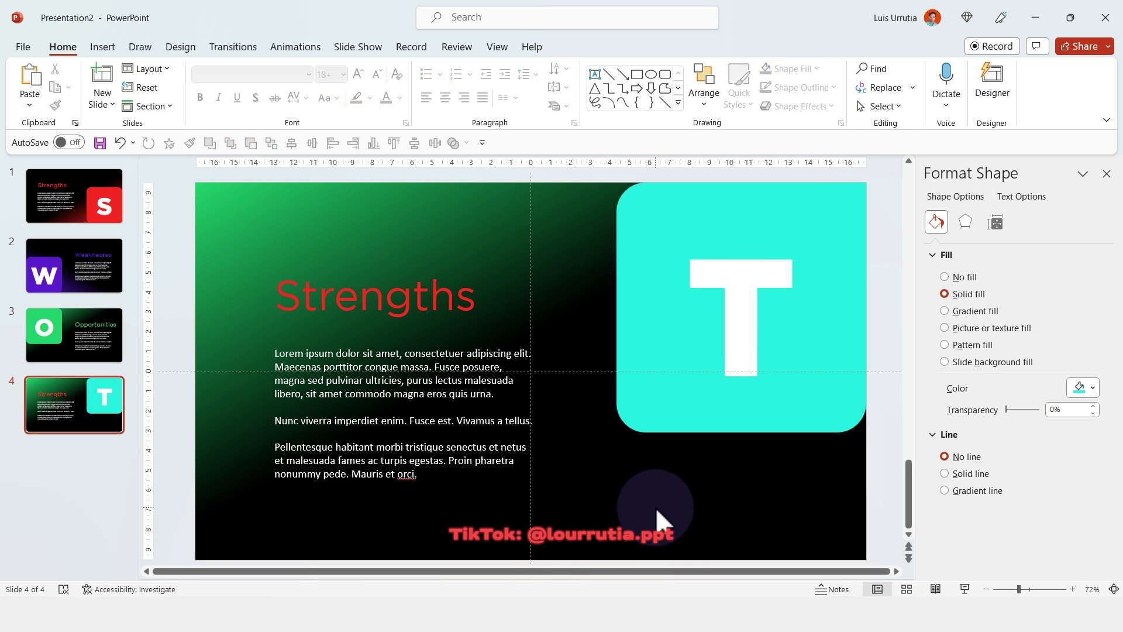
Retype the title as Threats and select it for recolouring
key("Tab")
type("Th")
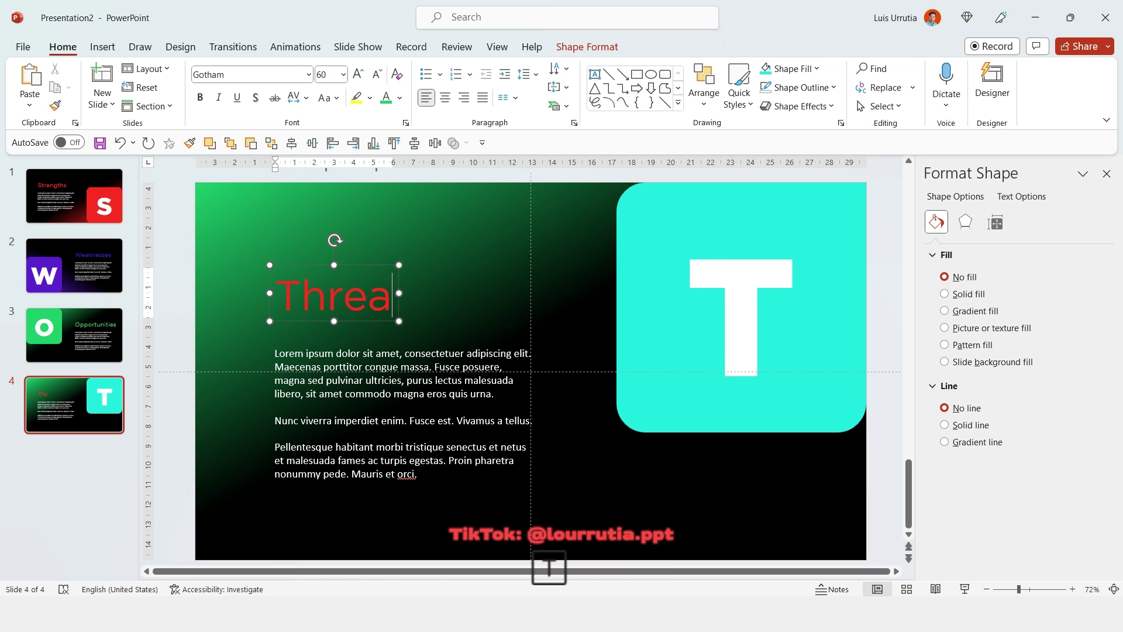
type("reats")
key("ctrl+a")
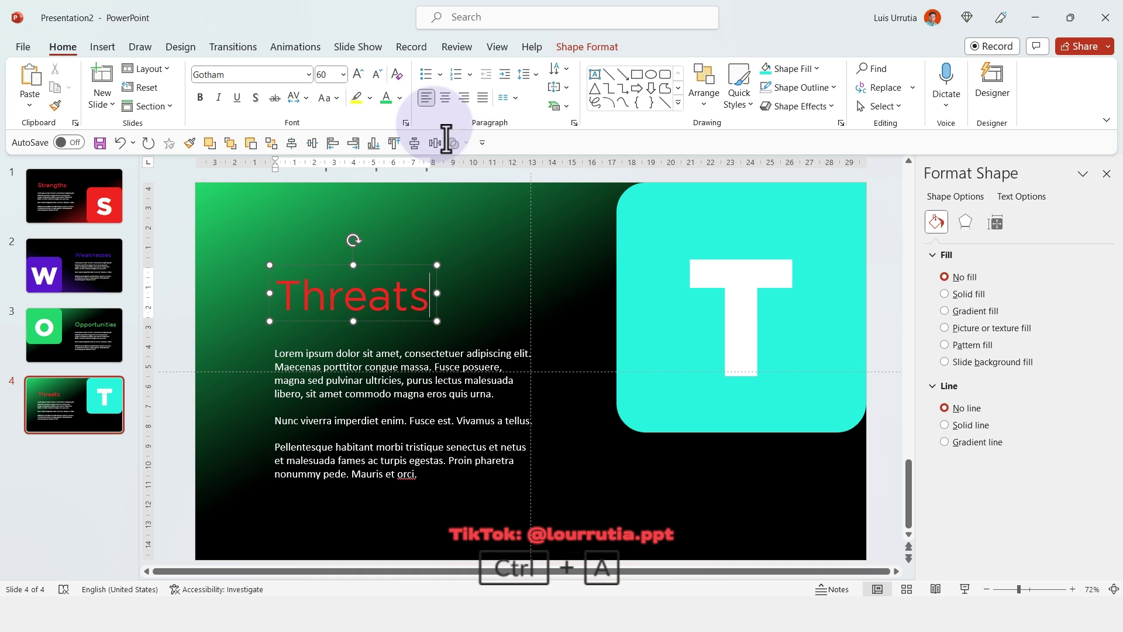
left_click(406, 98)
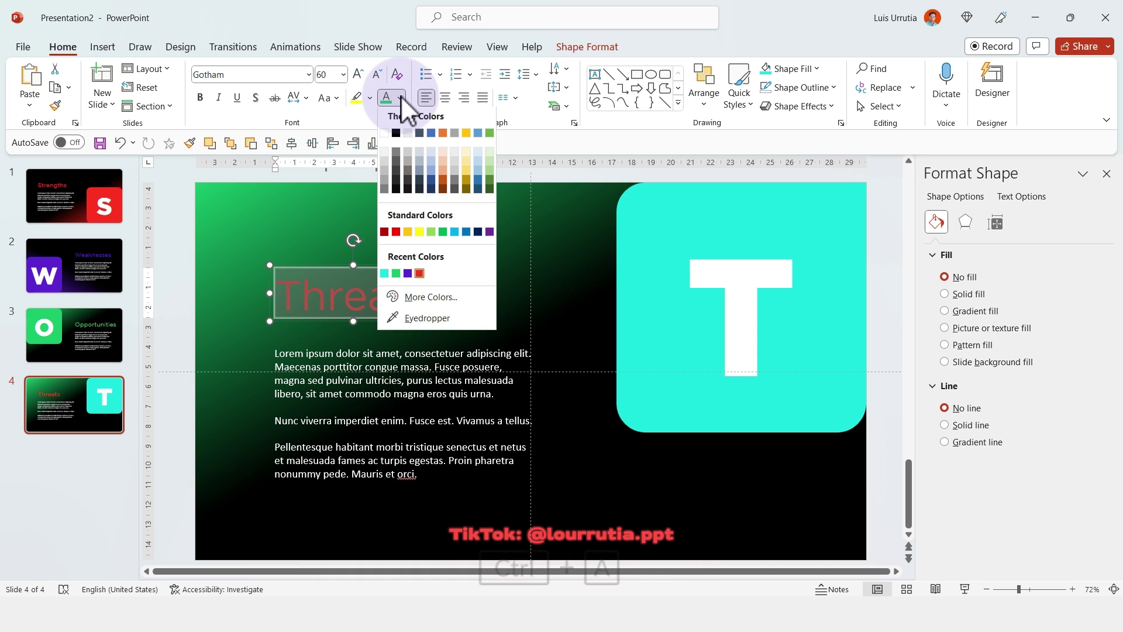
Make the Threats title cyan and the background gradient end in cyan at 315°
left_click(387, 278)
left_click(534, 252)
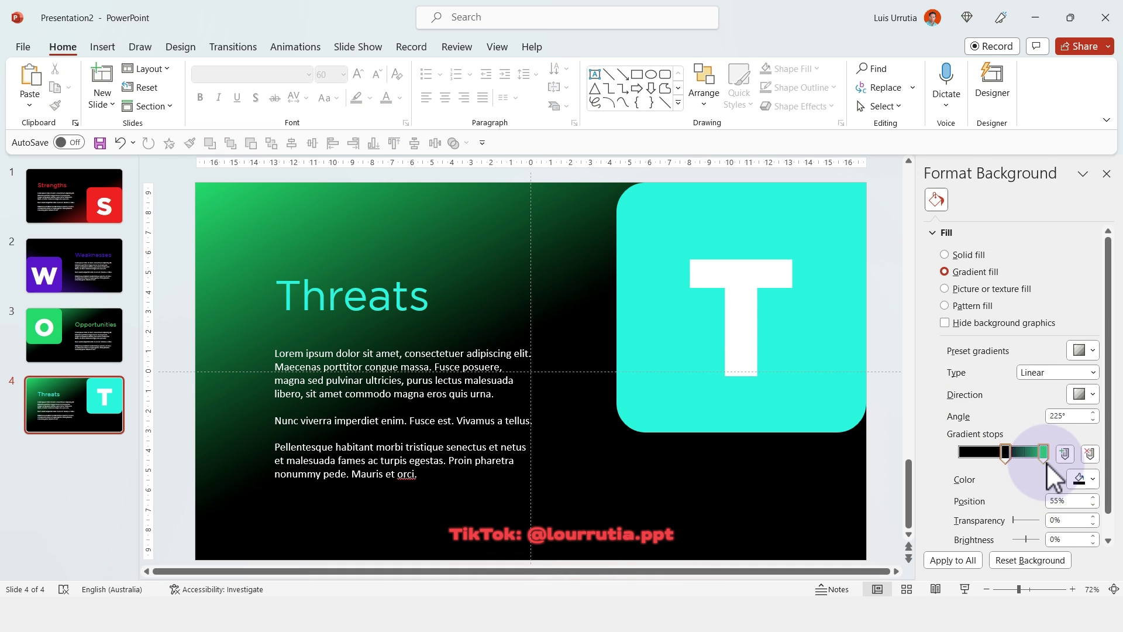
left_click(1083, 476)
left_click(1010, 423)
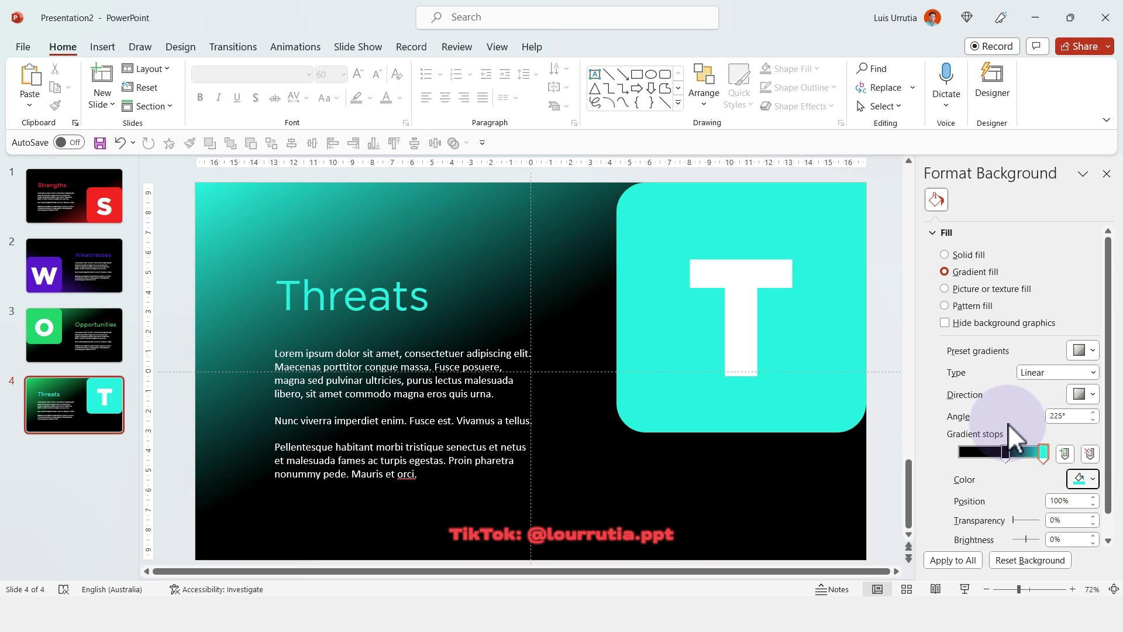
left_click(1083, 395)
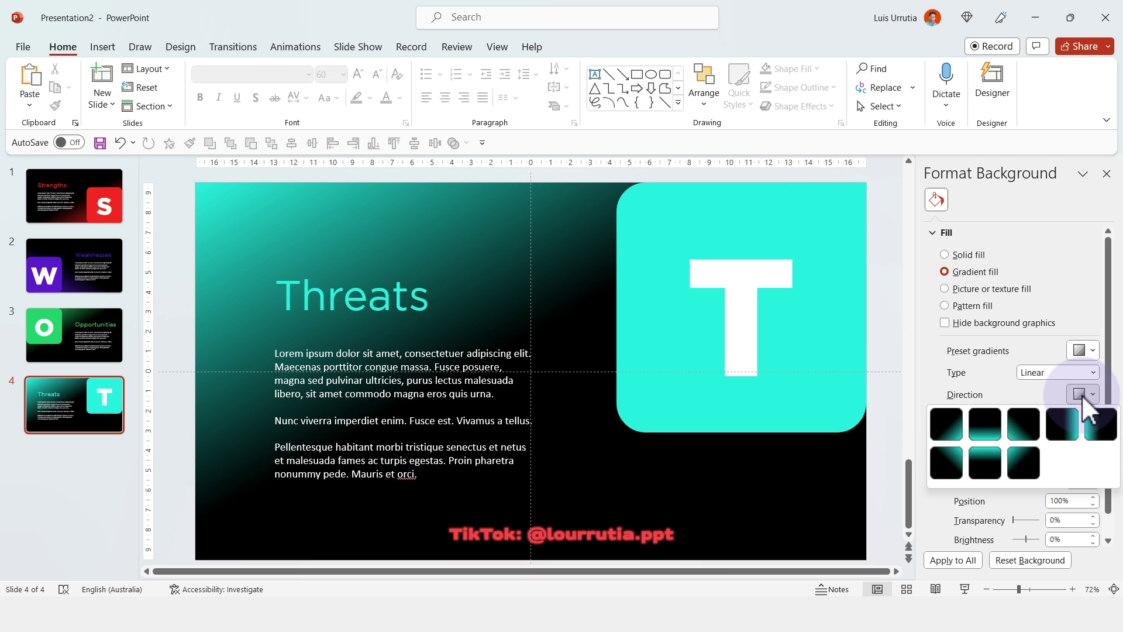
left_click(950, 461)
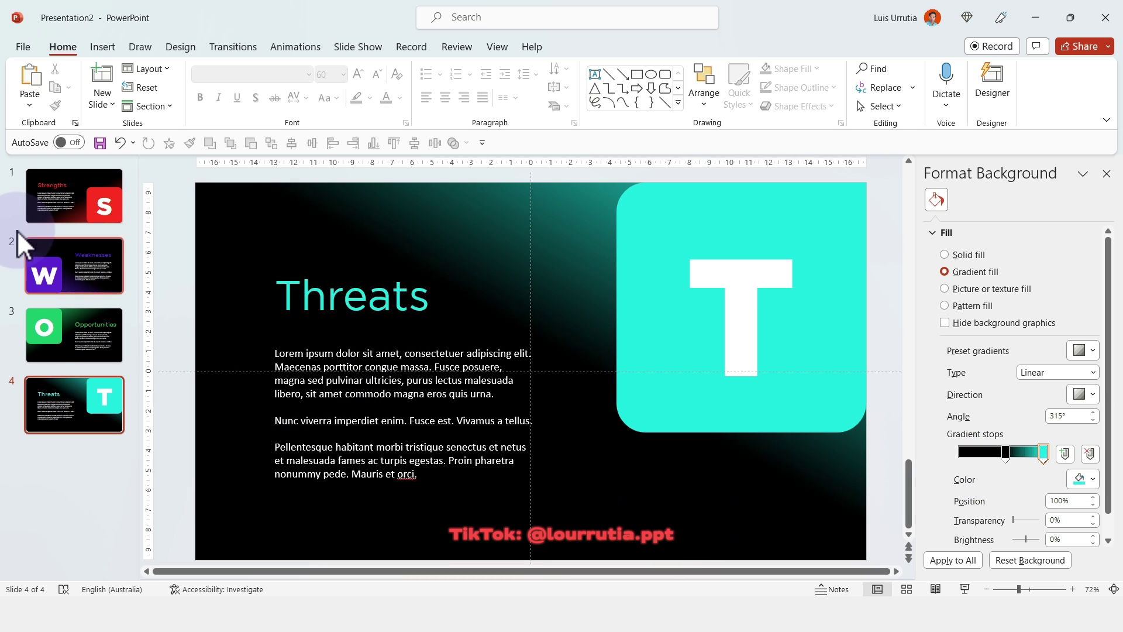
Step through the Strengths, Weaknesses, Opportunities and Threats slides to check them
left_click(96, 168)
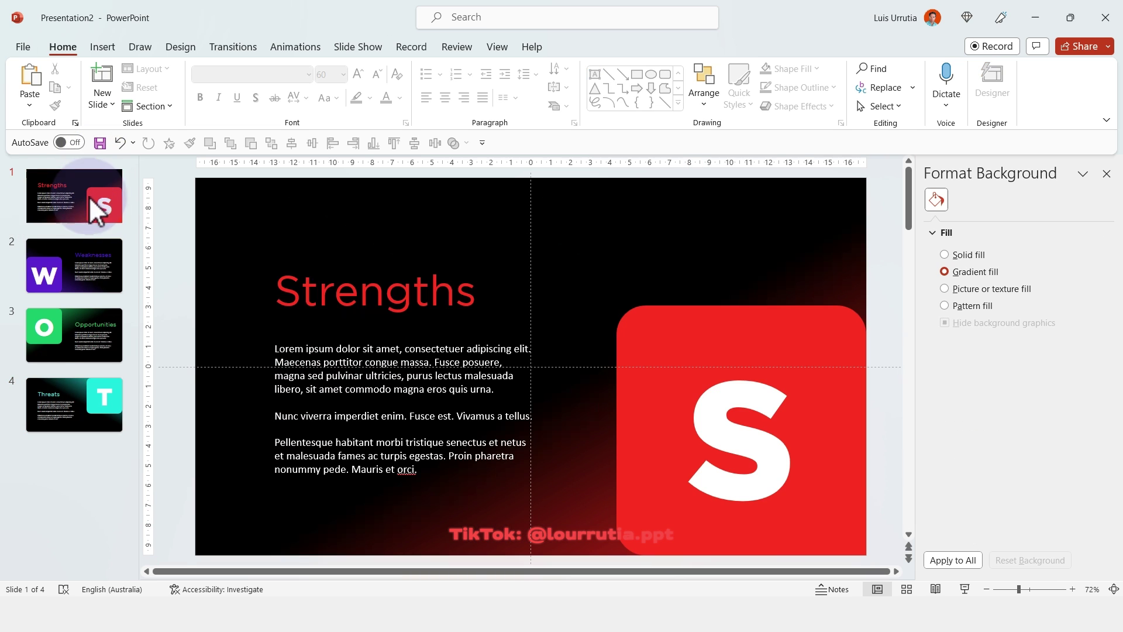
left_click(76, 269)
left_click(62, 328)
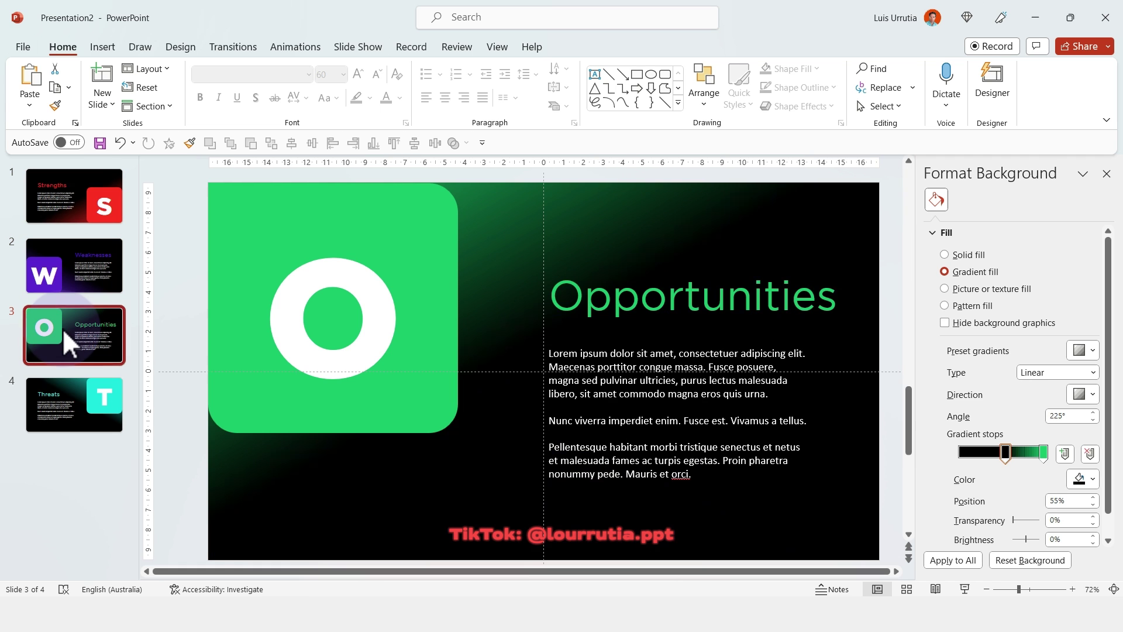
left_click(54, 405)
Insert a new Blank-layout slide at the start of the deck
right_click(75, 166)
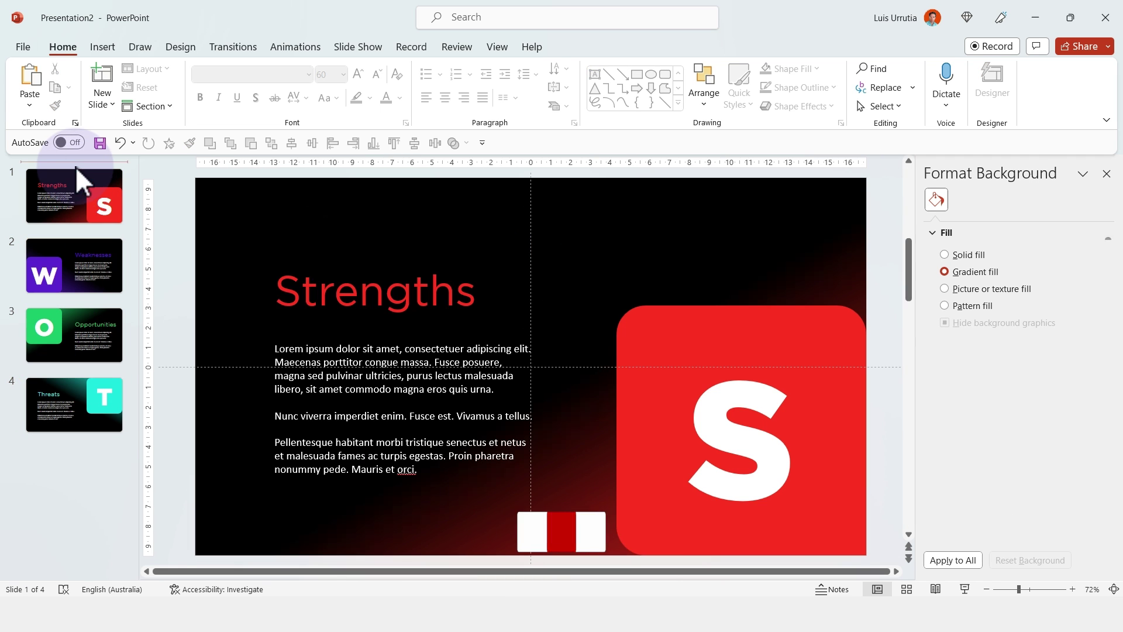
left_click(124, 227)
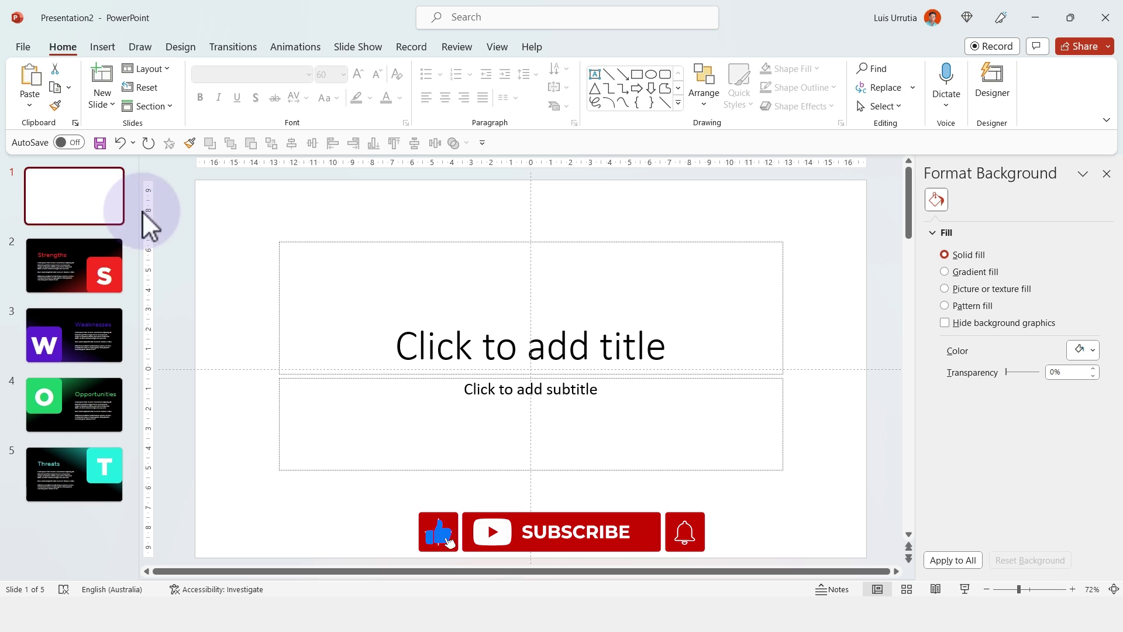
left_click(161, 69)
left_click(181, 269)
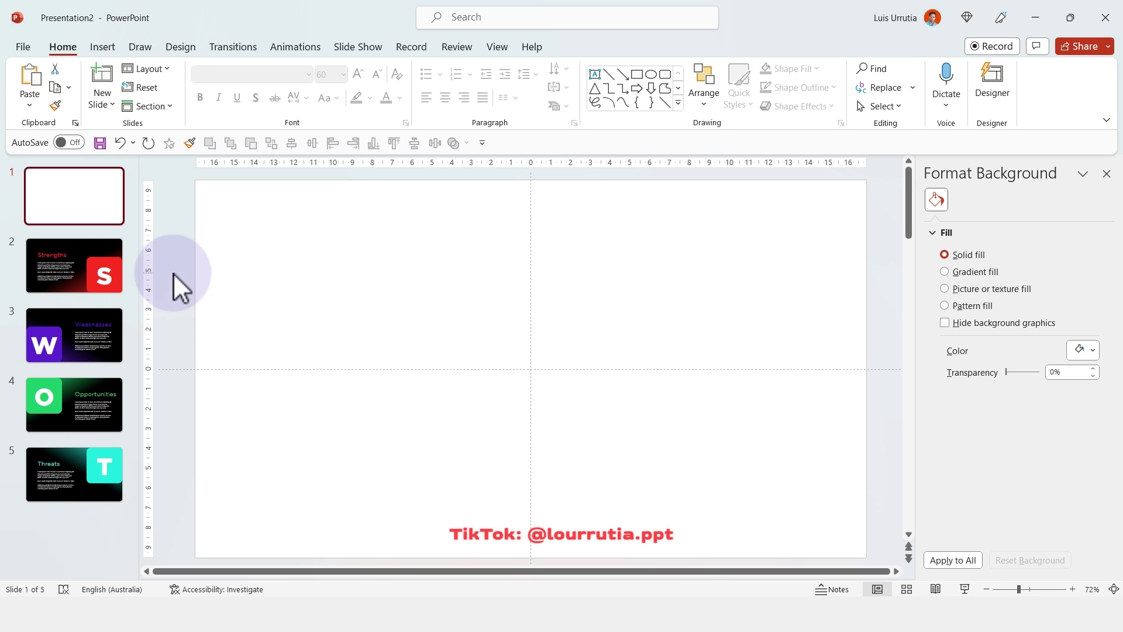
Insert slide zooms of slides 2–5 (Strengths, Weaknesses, Opportunities, Threats) onto slide 1
left_click(100, 48)
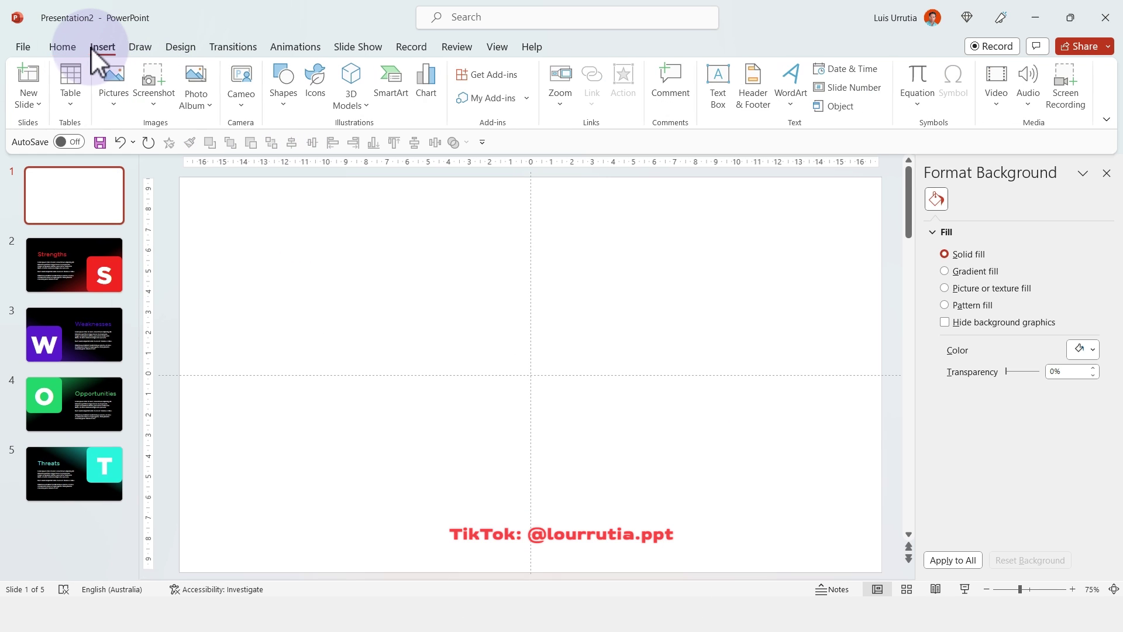
left_click(544, 99)
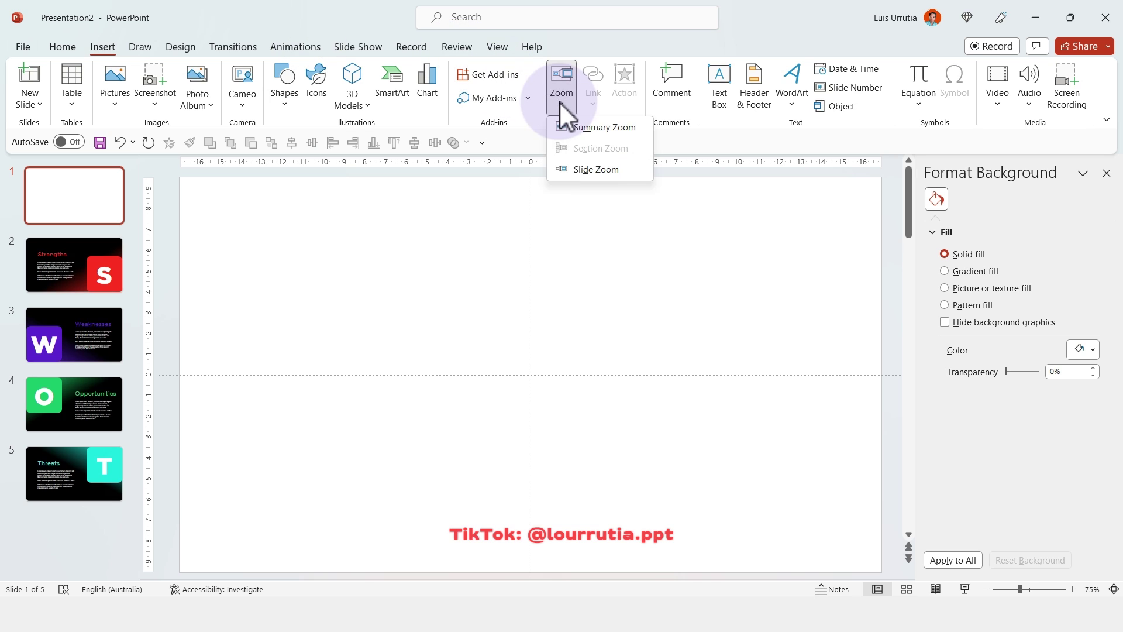
left_click(559, 168)
left_click(457, 244)
left_click(636, 234)
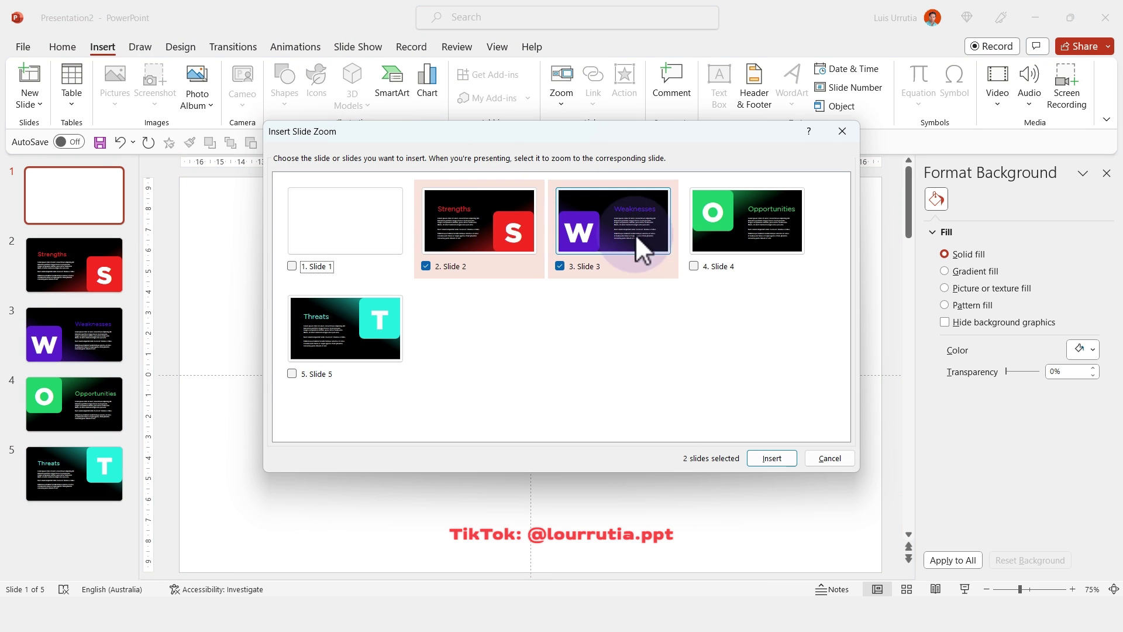
left_click(739, 230)
left_click(339, 351)
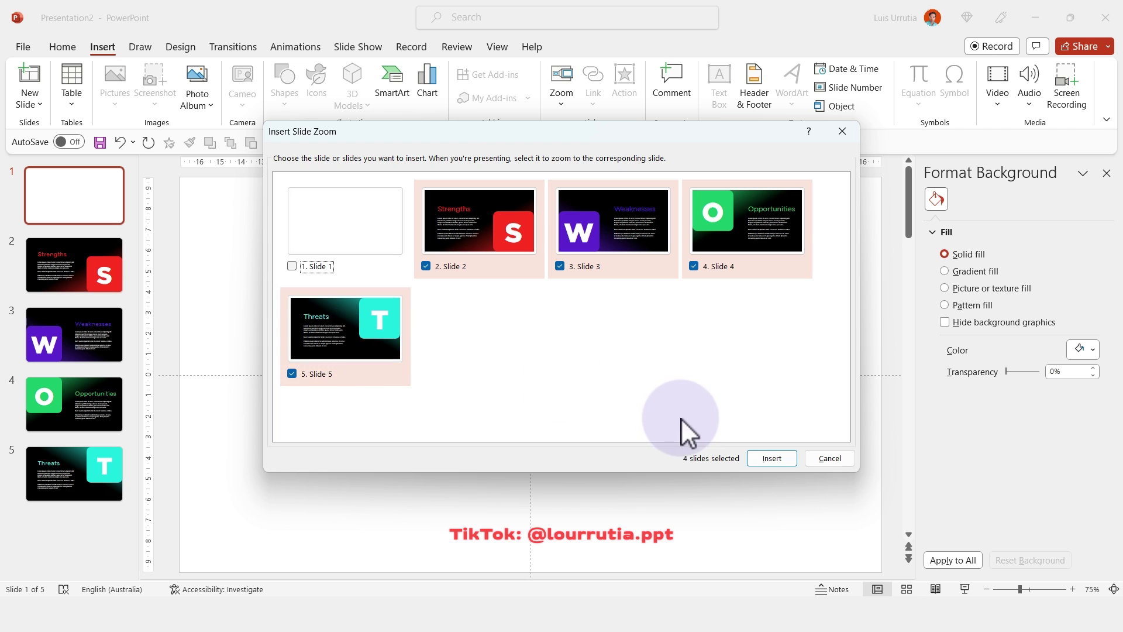
left_click(769, 458)
Size the Threats, Opportunities and Strengths zooms to fill the bottom-left, bottom-right and top-left quarters
left_click(701, 511)
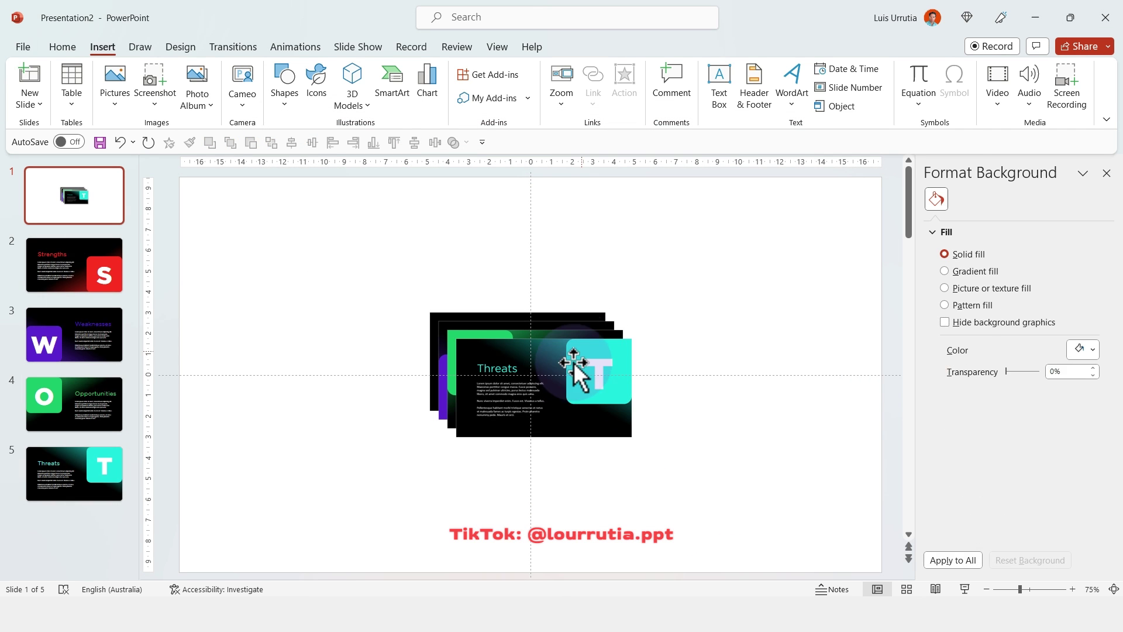
left_click_drag(571, 368, 301, 385)
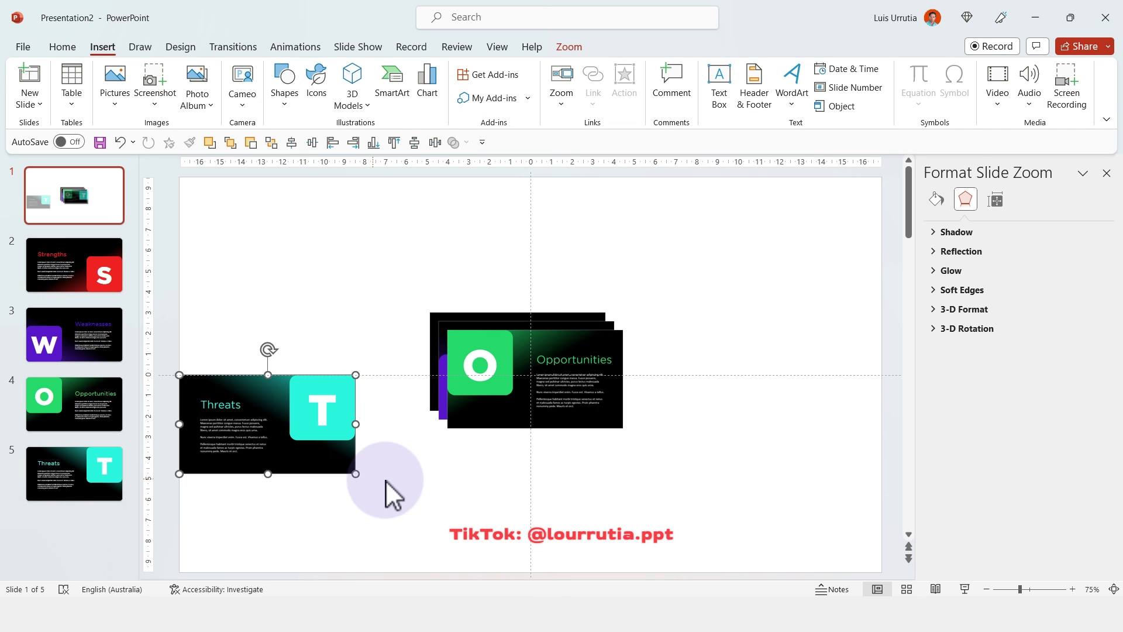
left_click_drag(357, 473, 532, 534)
left_click_drag(593, 399, 878, 526)
left_click_drag(578, 346, 882, 178)
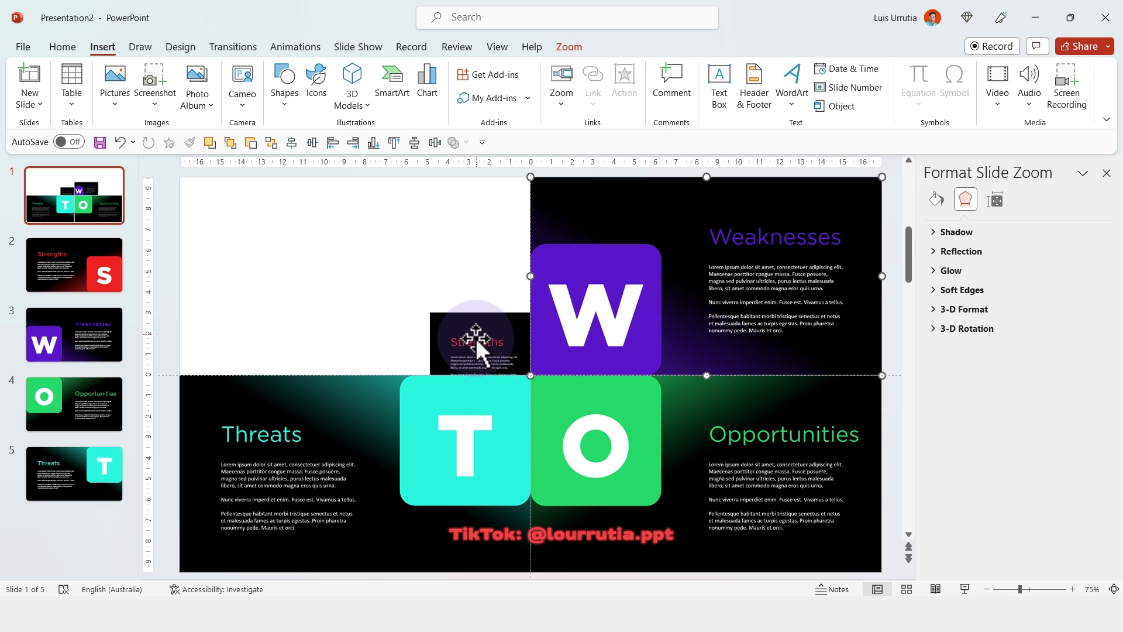
left_click_drag(476, 338, 228, 206)
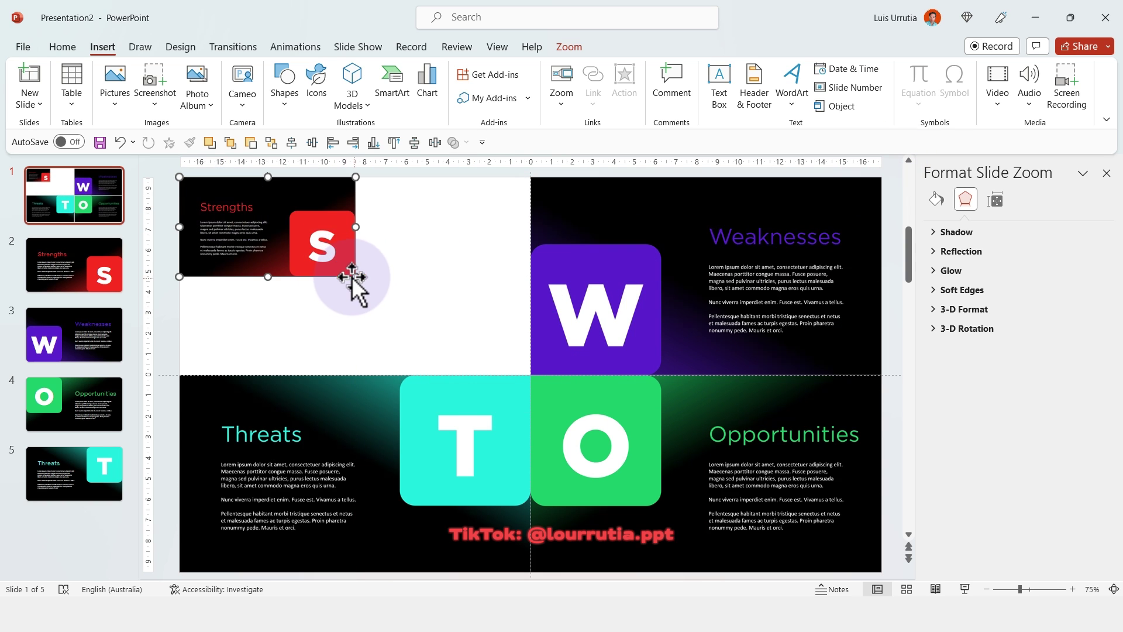
left_click_drag(352, 276, 528, 345)
Turn on Return to Zoom for the Threats zoom
left_click(169, 209)
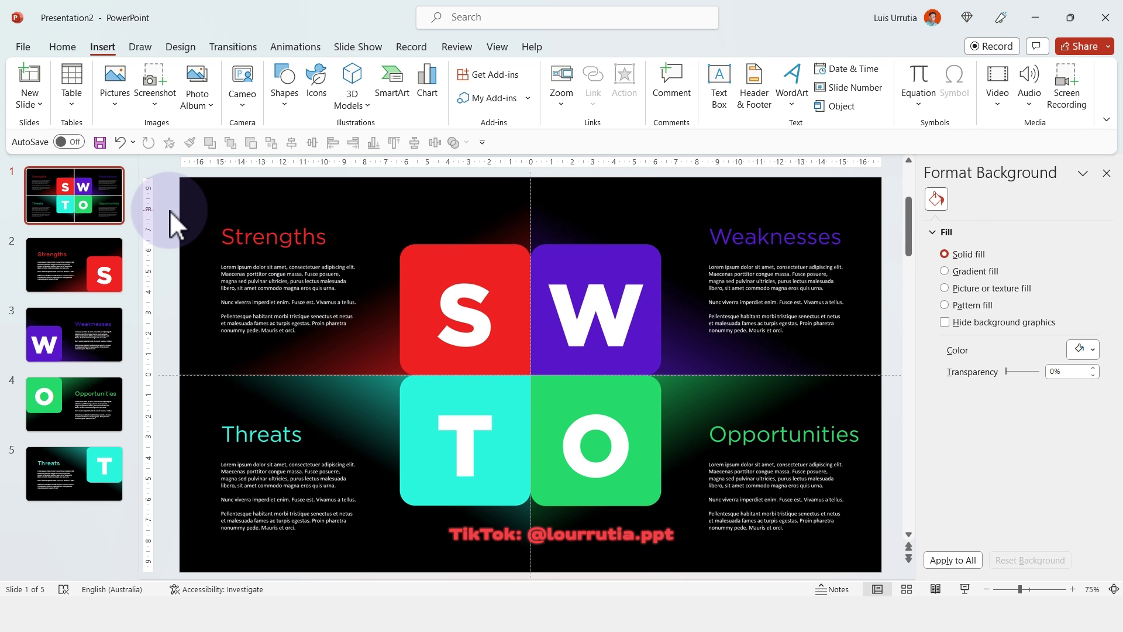
left_click(313, 405)
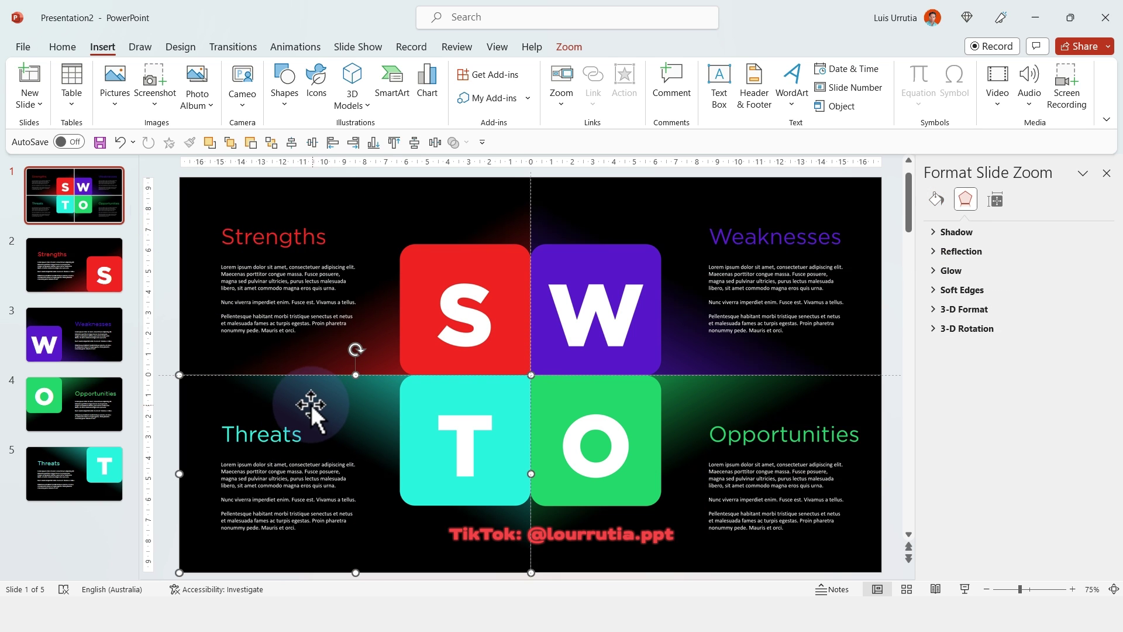
left_click(578, 50)
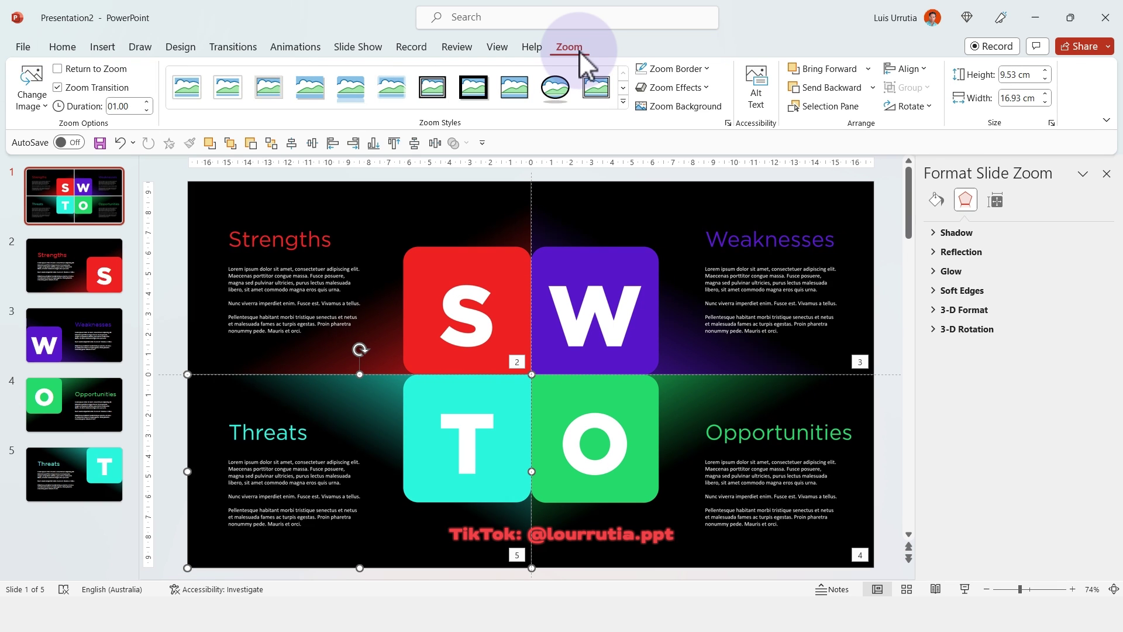
left_click(58, 69)
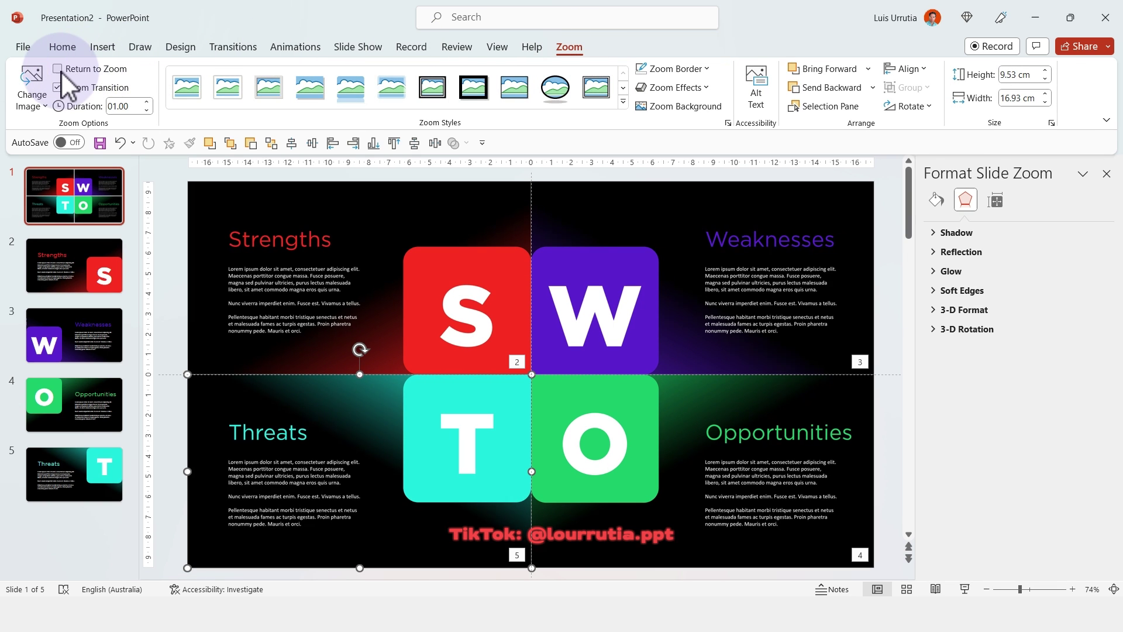
Set the zoom border of all four slide zooms to No Outline
left_click(176, 208)
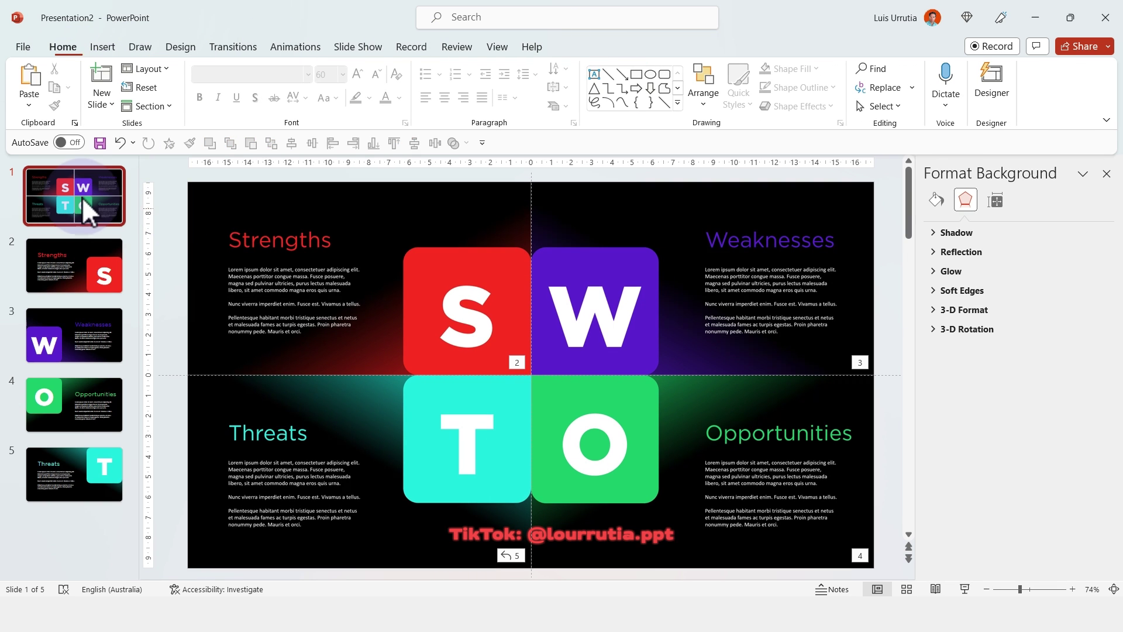
left_click(369, 251)
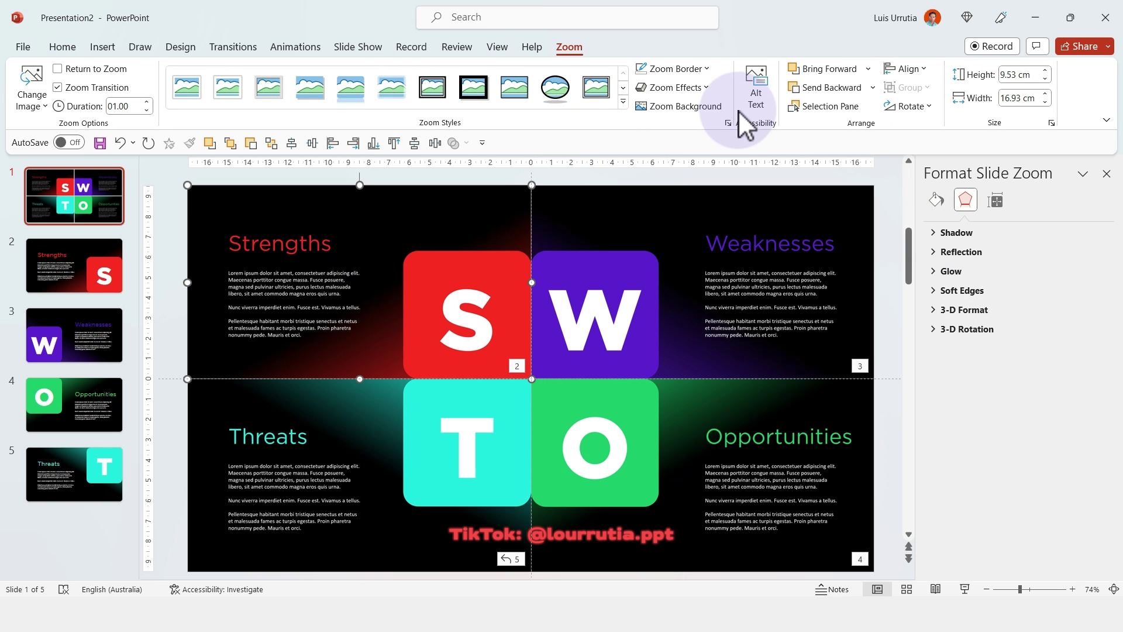
left_click(704, 65)
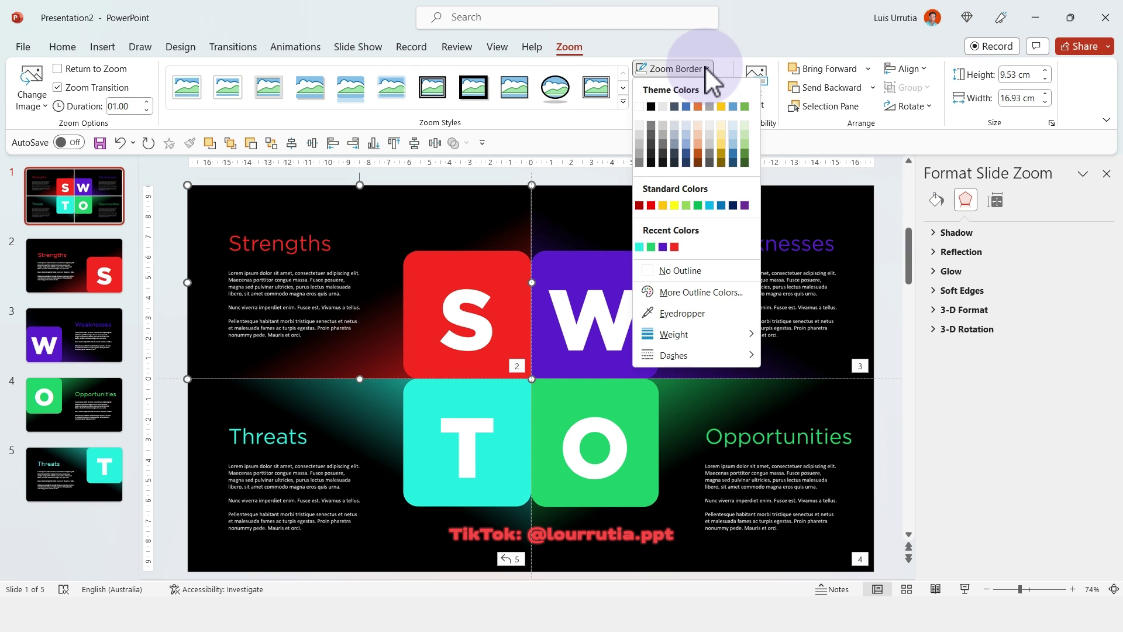
left_click(677, 87)
left_click(631, 244, "shift")
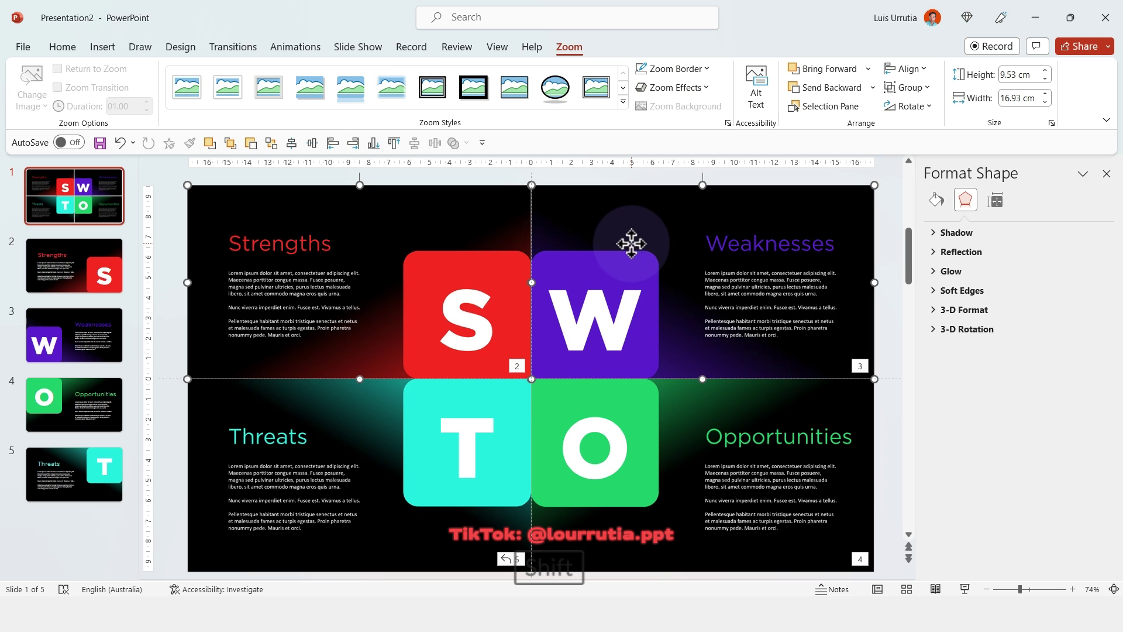
left_click(673, 465, "shift")
left_click(445, 444, "shift")
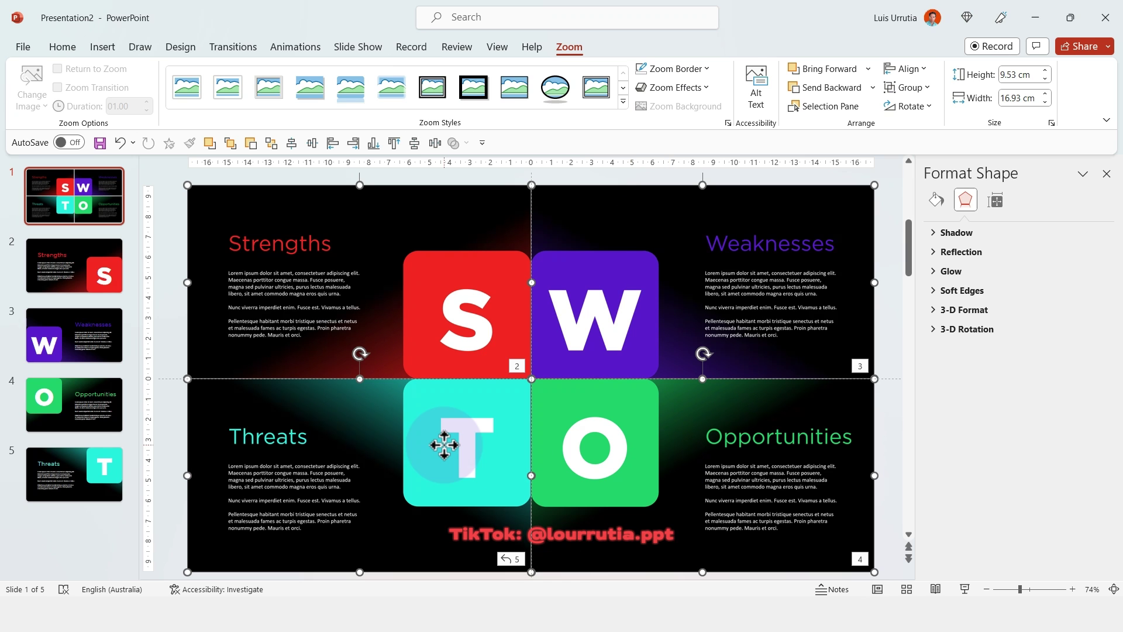
left_click(685, 65)
left_click(688, 270)
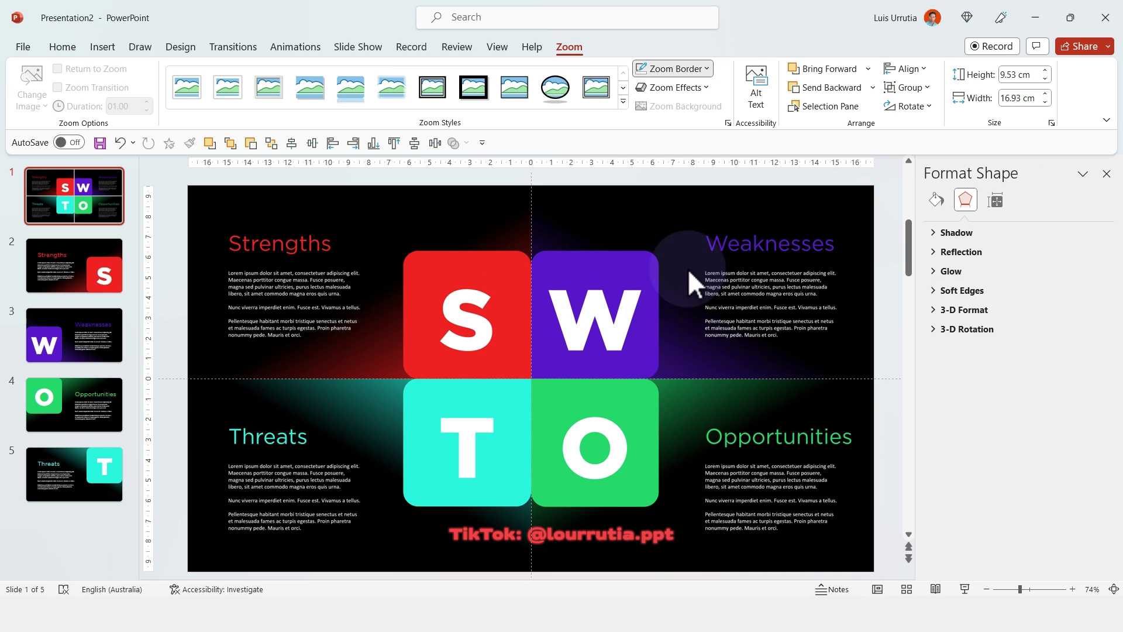
Deselect the four S/W/O/T slide zooms on the SWOT summary slide
left_click(889, 177)
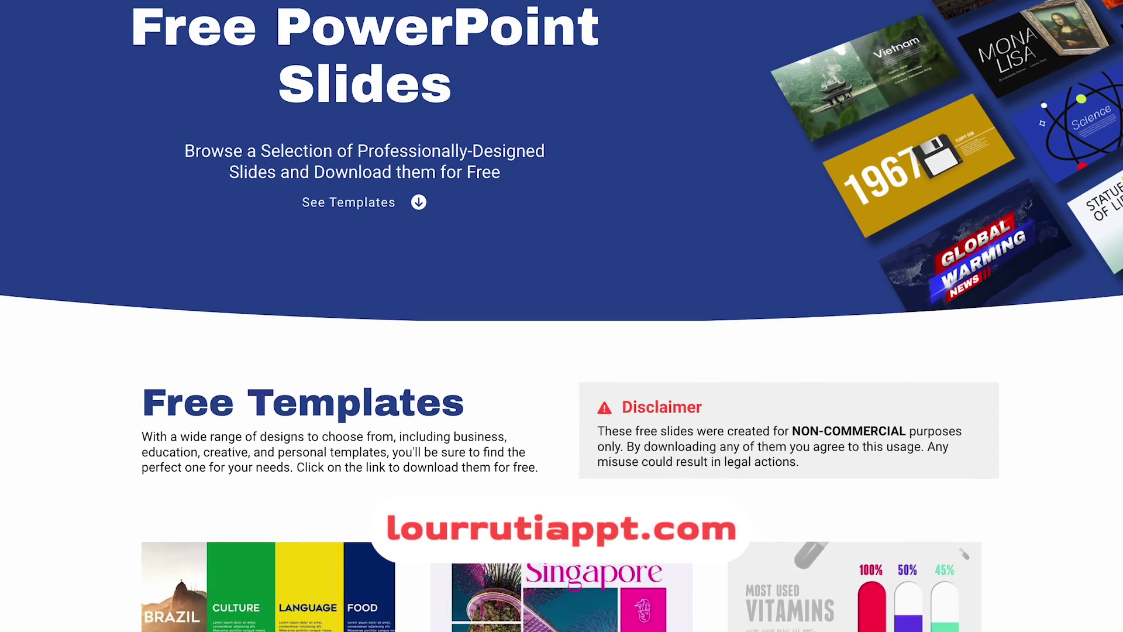
Scroll down through the free template cards such as Brazil, Singapore and Vitamins, then back up
scroll(562, 316, "down", 10)
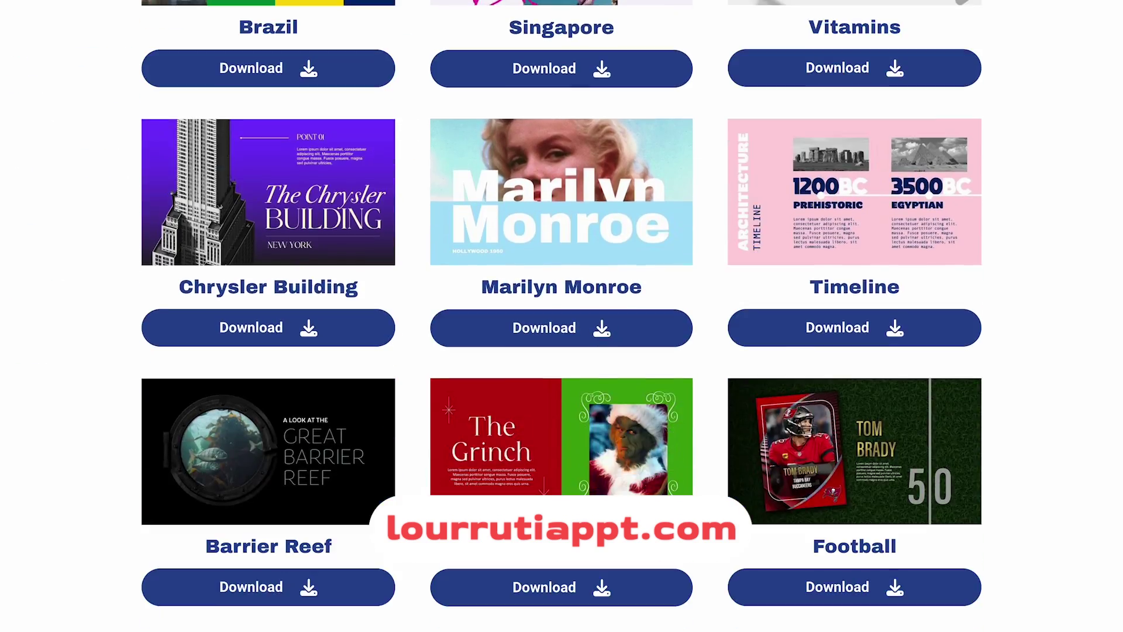
scroll(561, 316, "down", 10)
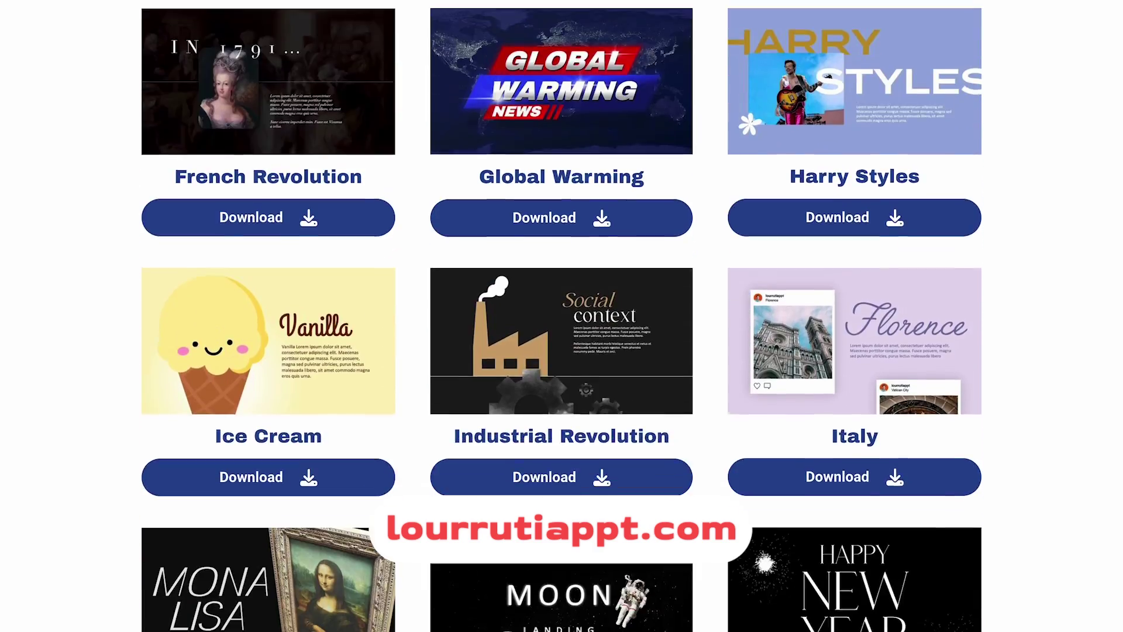
scroll(561, 316, "down", 12)
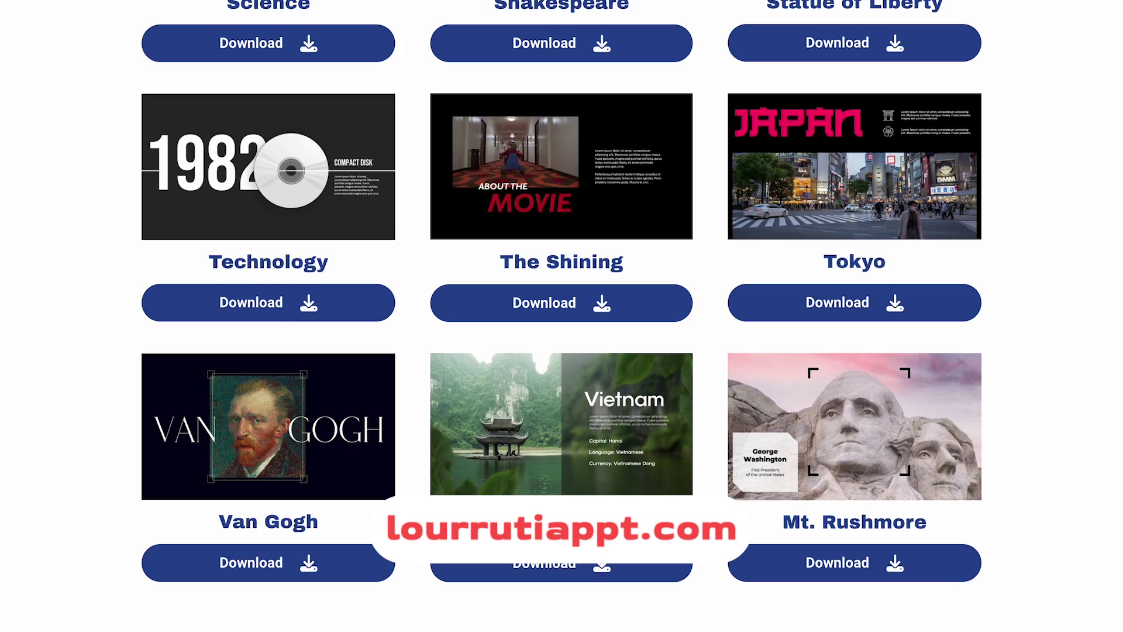
scroll(562, 316, "up", 20)
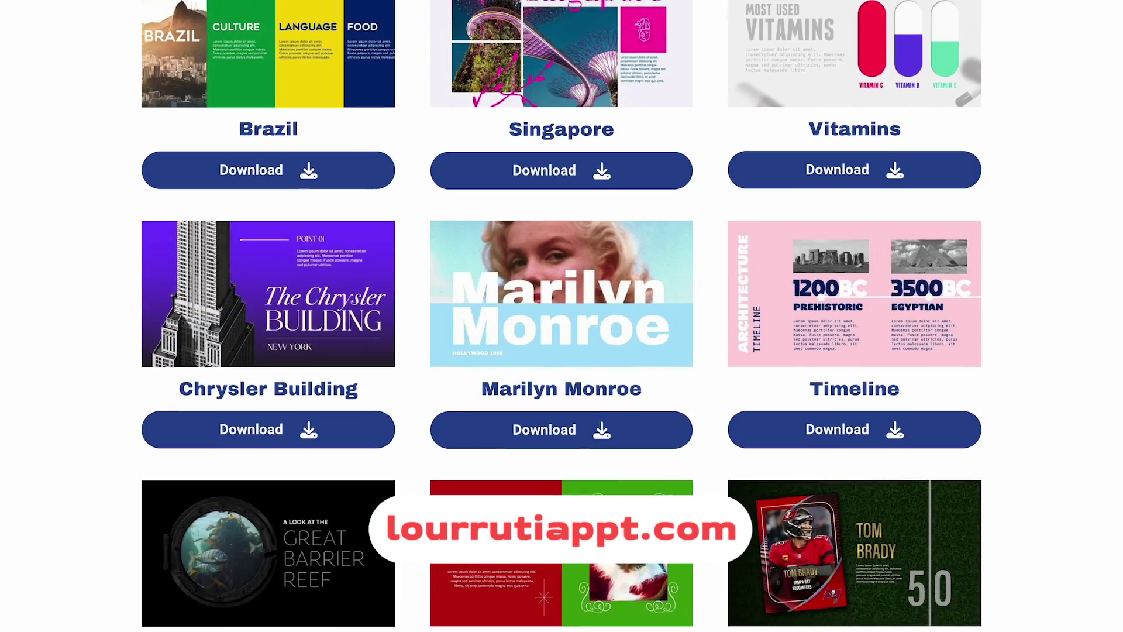